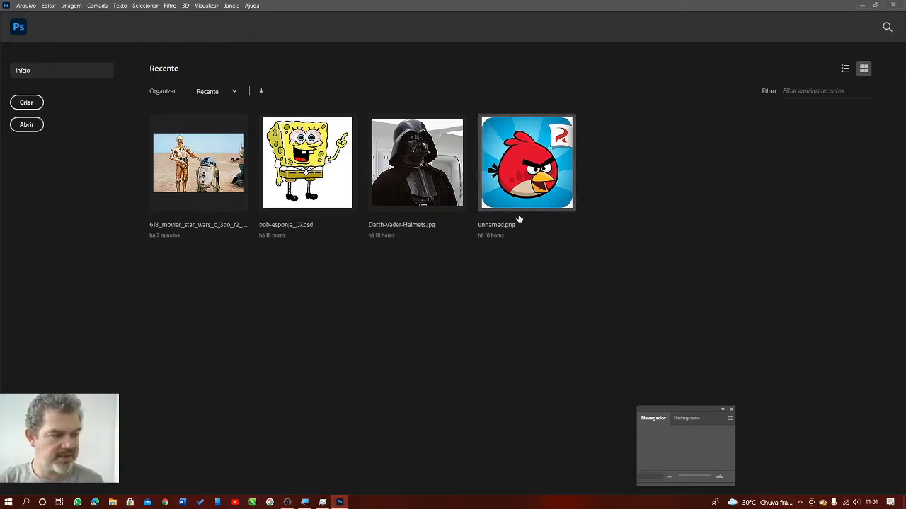
Step: Open the recent file unnamed.png, leaving it as is without colour management
click(520, 188)
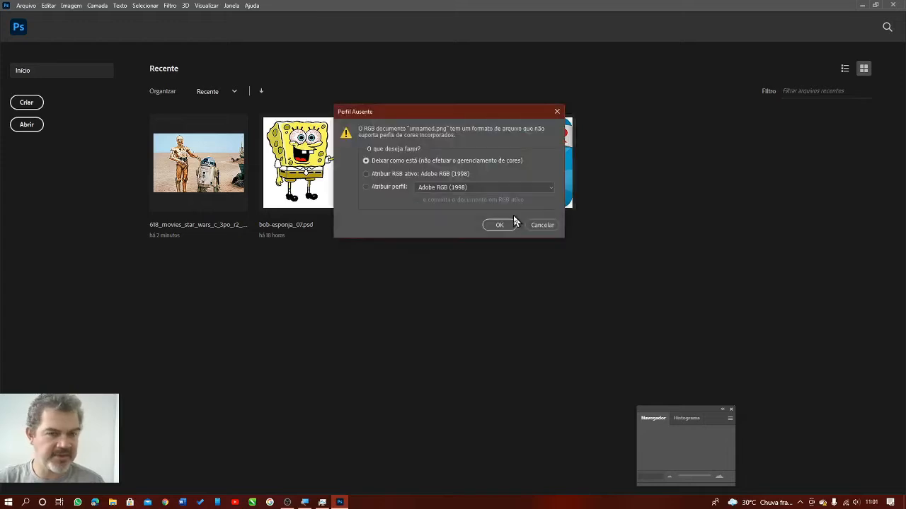
click(496, 225)
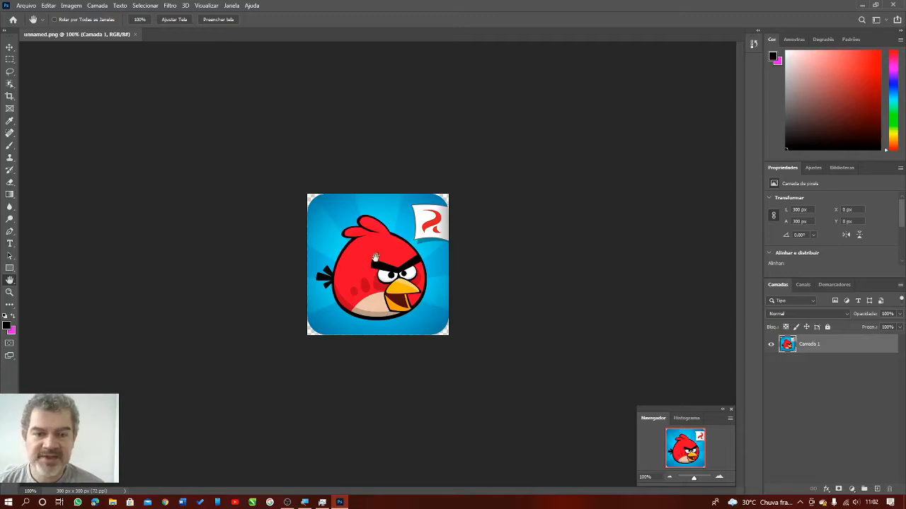
Step: Resize the image in pixels with a width of 1000 and raise the resolution to 120 pixels/inch, giving 1667 × 1667 px
click(70, 7)
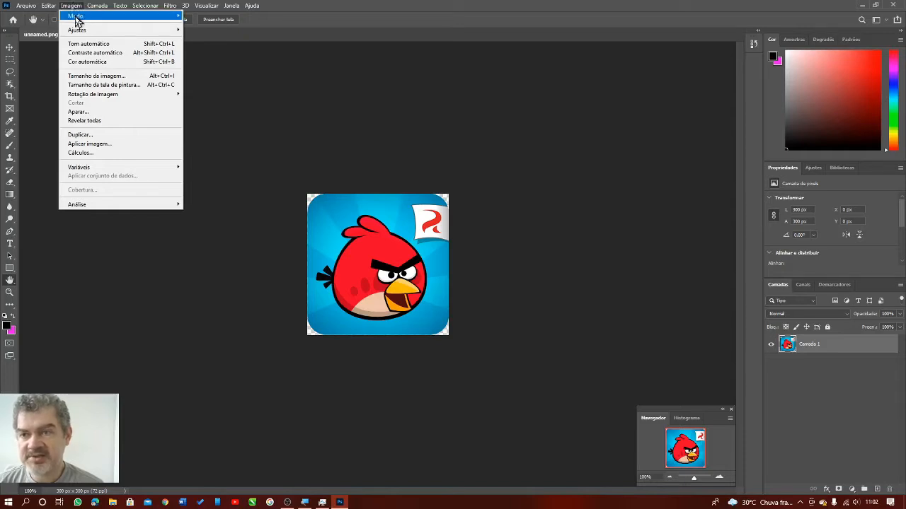
click(83, 77)
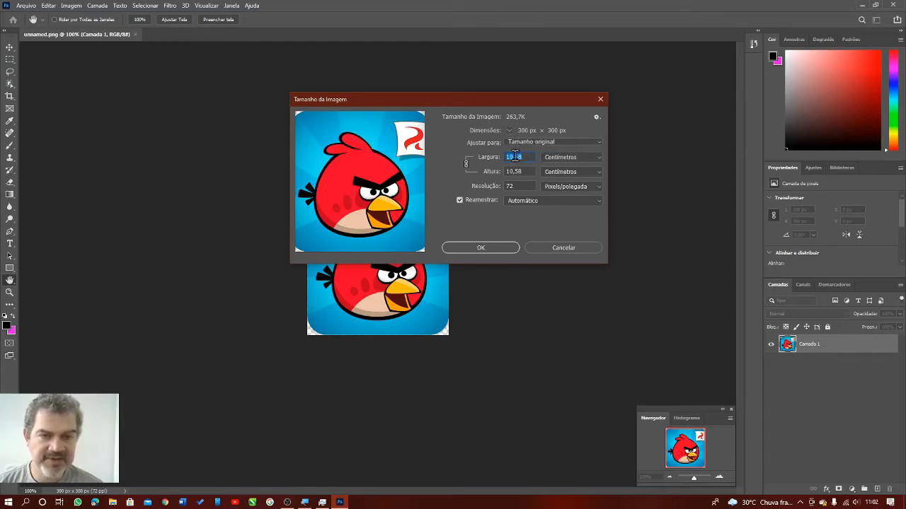
click(570, 160)
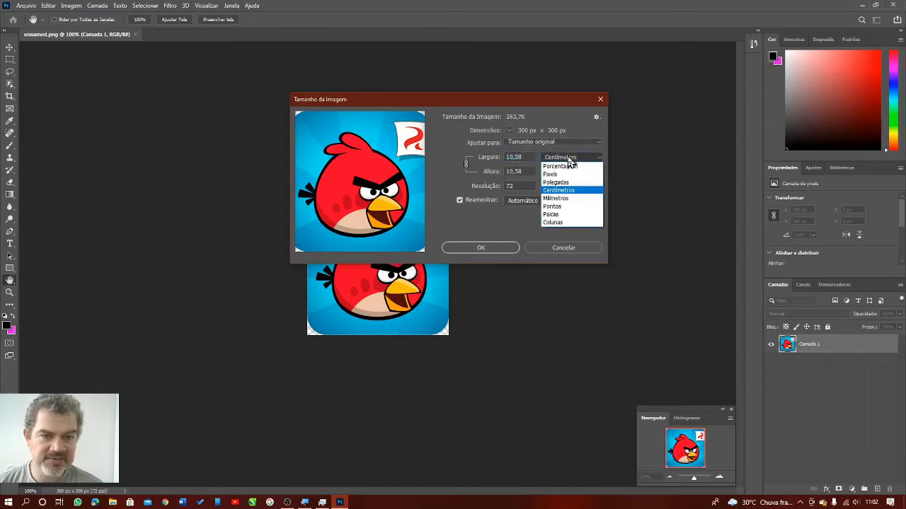
click(559, 175)
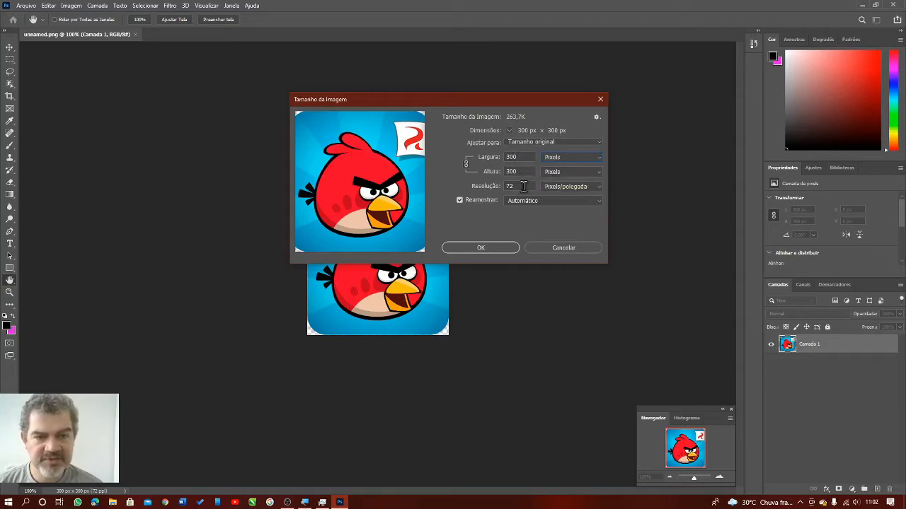
double_click(521, 157)
text(100)
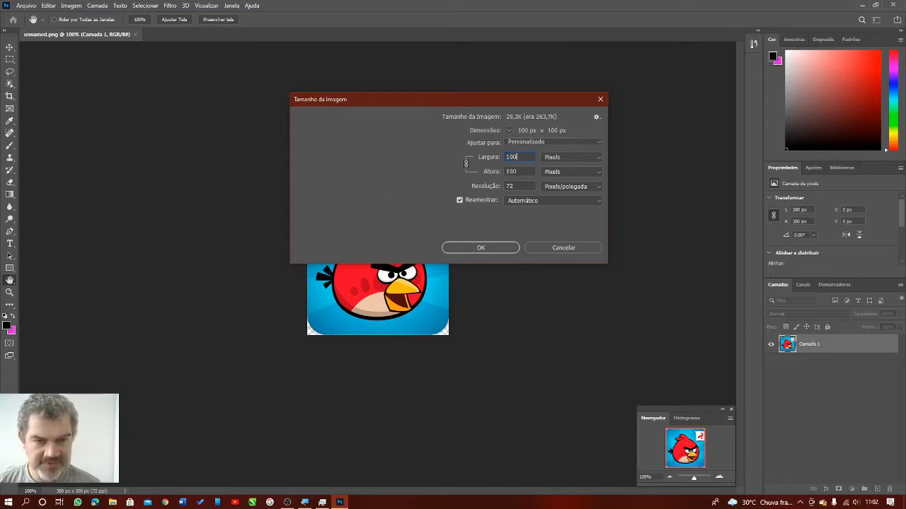
text(0)
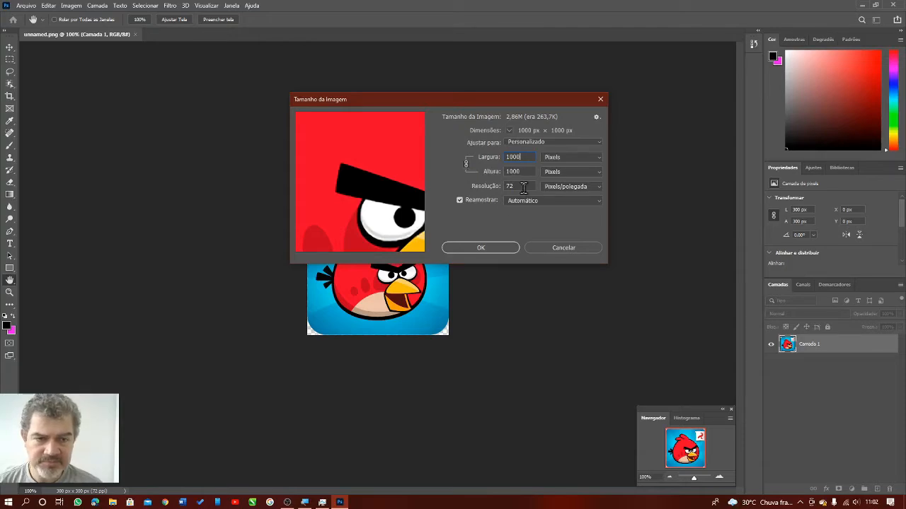
key(Return)
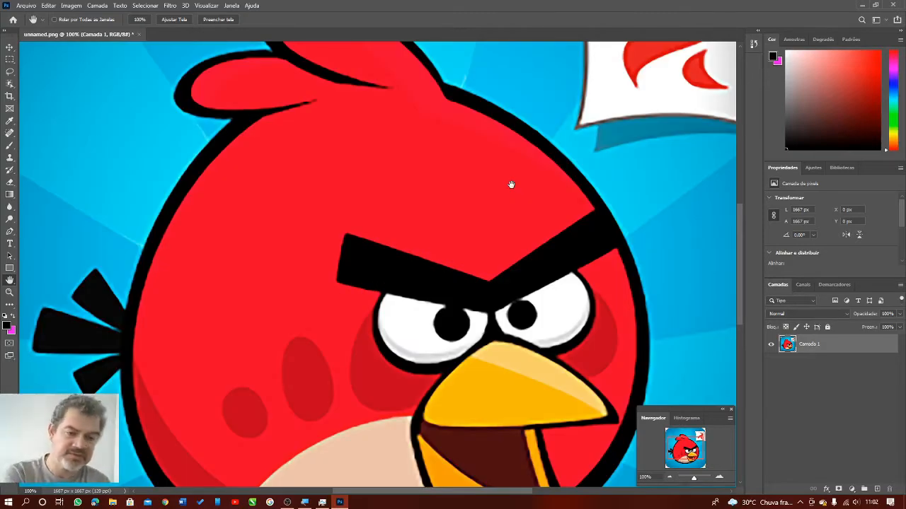
Step: Select a rectangular area of about 989 × 365 px around the bird's crest with the Rectangular Marquee tool
click(670, 479)
click(670, 478)
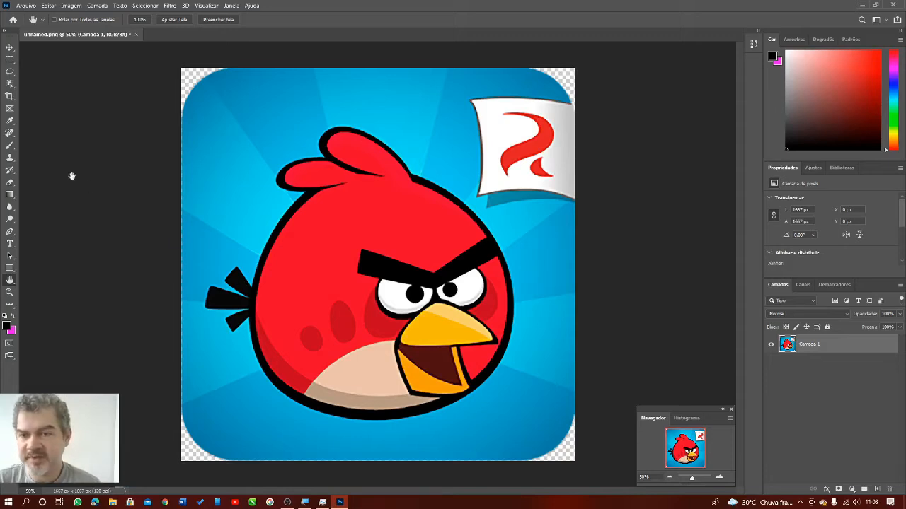
click(10, 61)
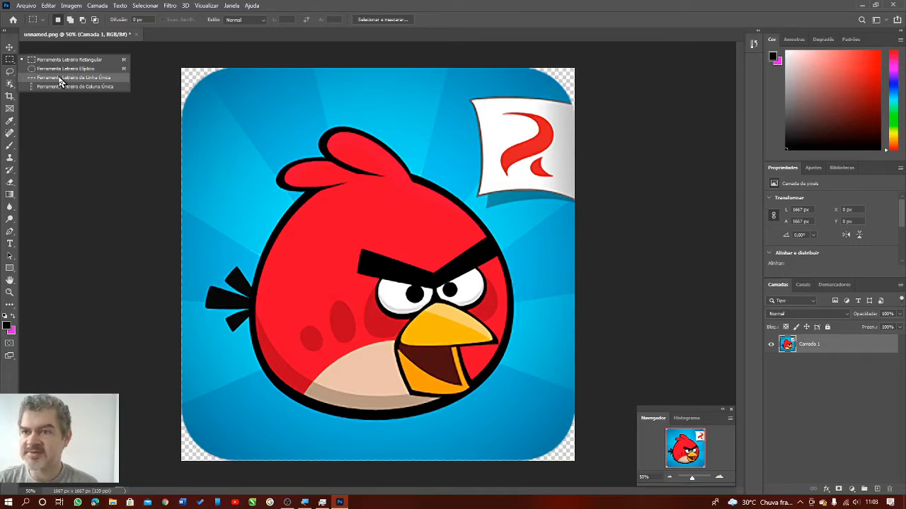
click(67, 59)
drag(209, 103, 443, 189)
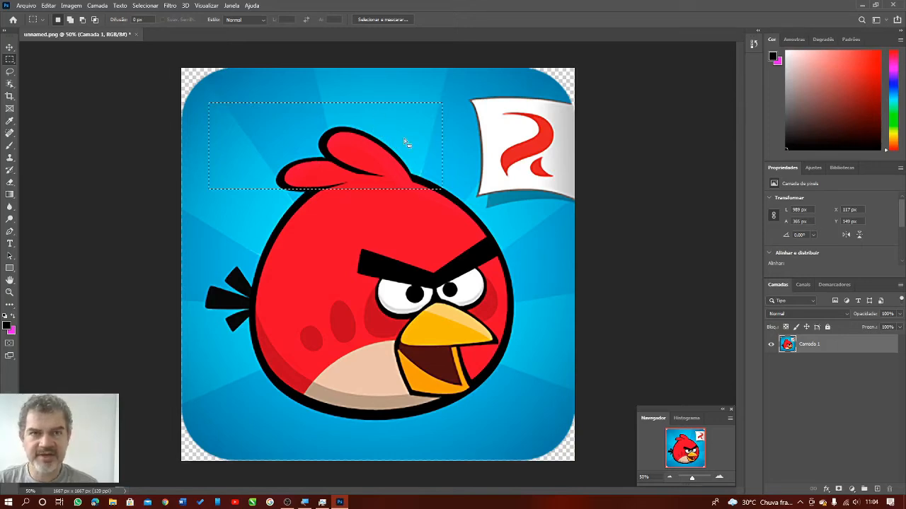
Step: Extend the selection over the bird's head and eyes with overlapping rectangles, cutting out and refilling a notch near the left eyebrow
click(70, 19)
drag(329, 145, 473, 262)
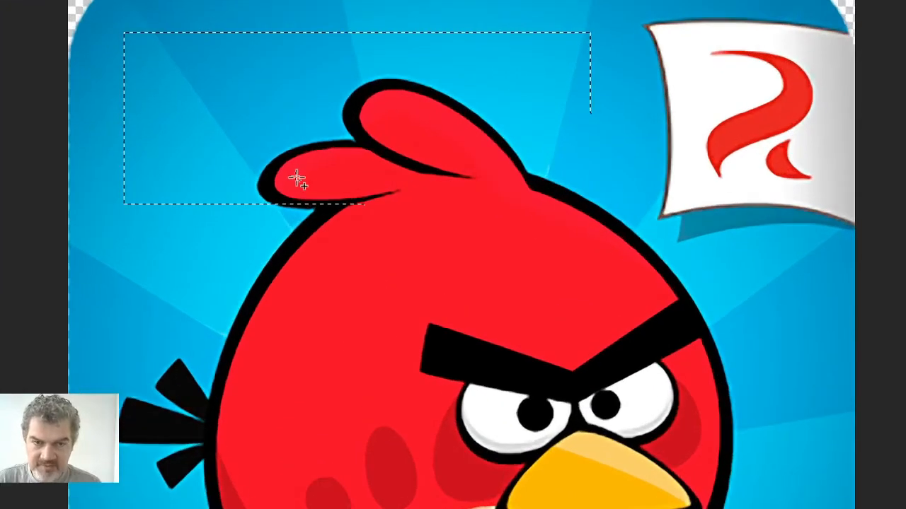
drag(103, 160, 463, 390)
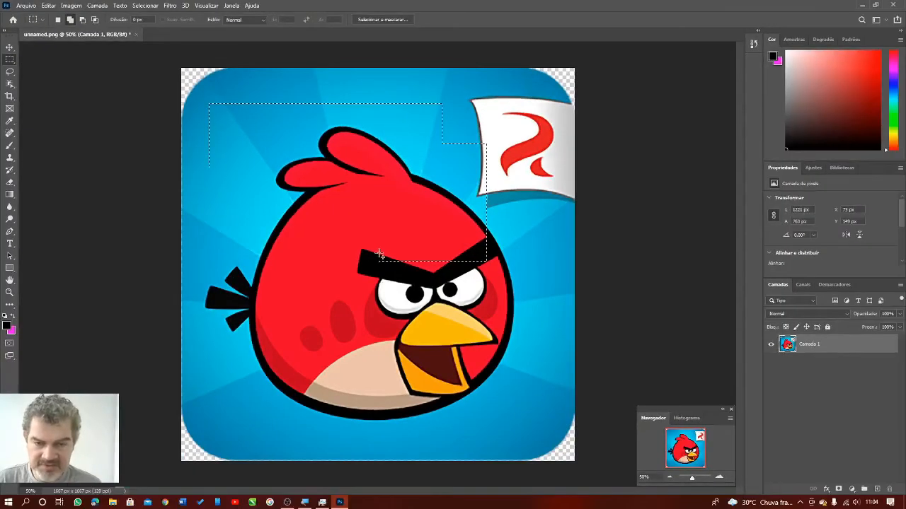
drag(372, 235, 424, 297)
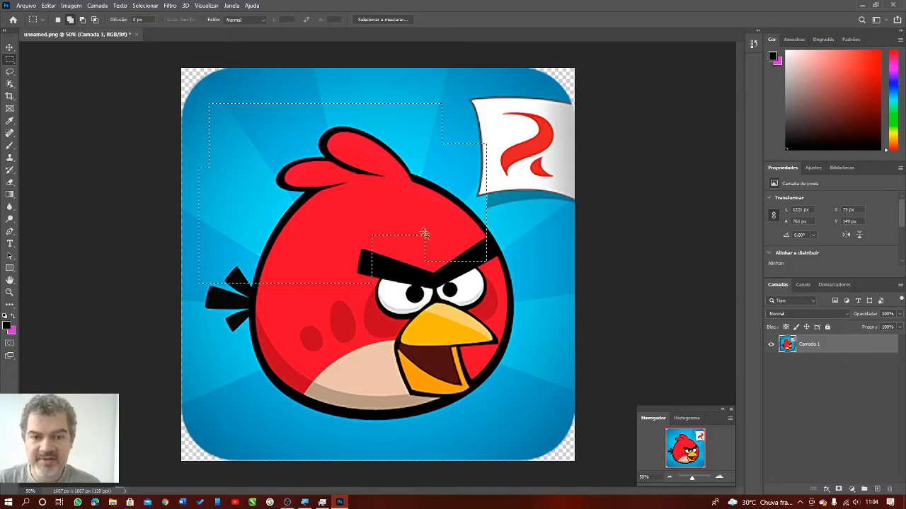
drag(363, 220, 454, 307)
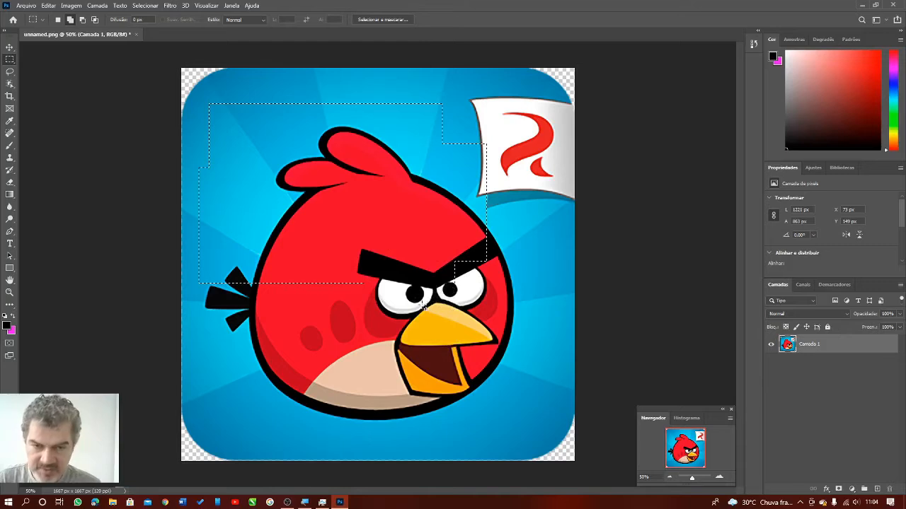
scroll(422, 305, up, 1)
drag(430, 237, 517, 316)
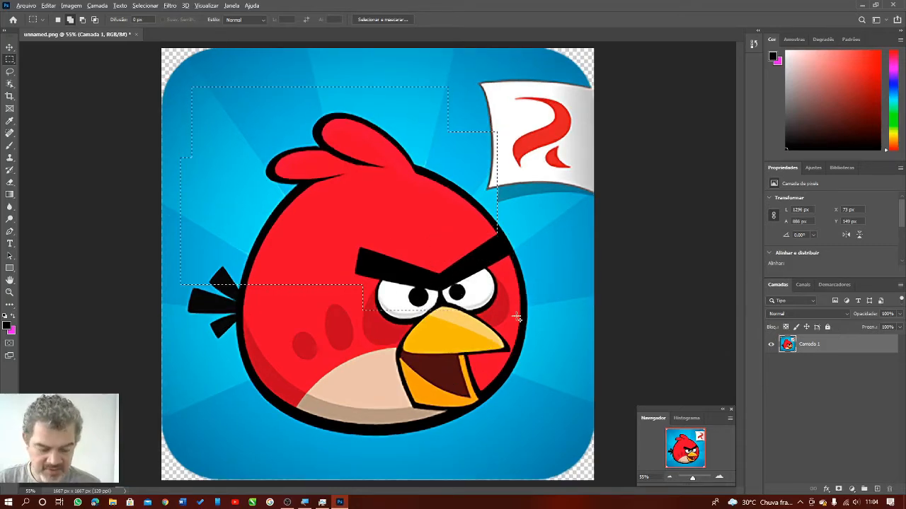
Step: Subtract a rectangle between the tail and the left eye from the selection, keep the Normal style and deselect everything
scroll(518, 318, up, 2)
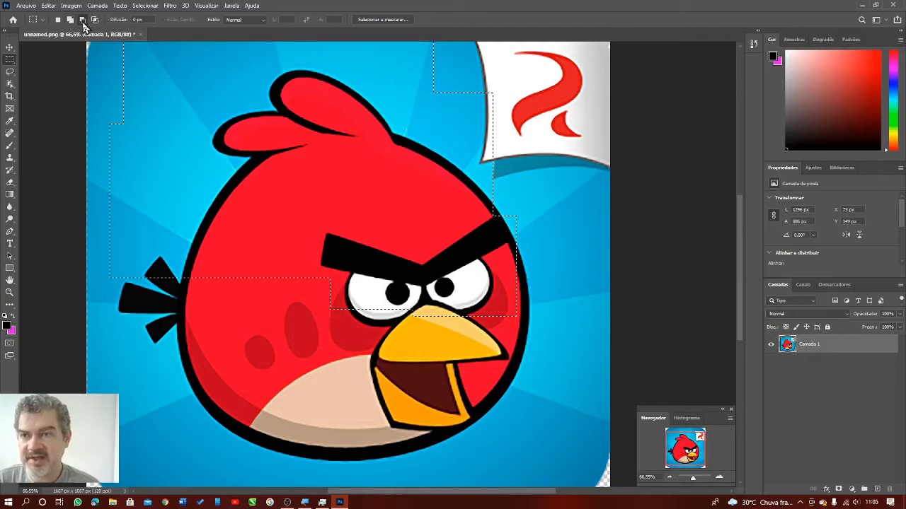
drag(213, 234, 348, 310)
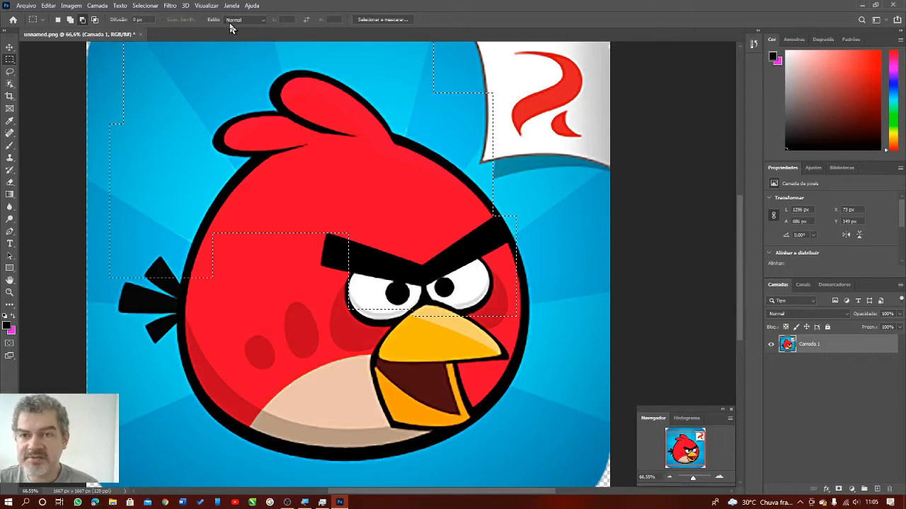
click(257, 22)
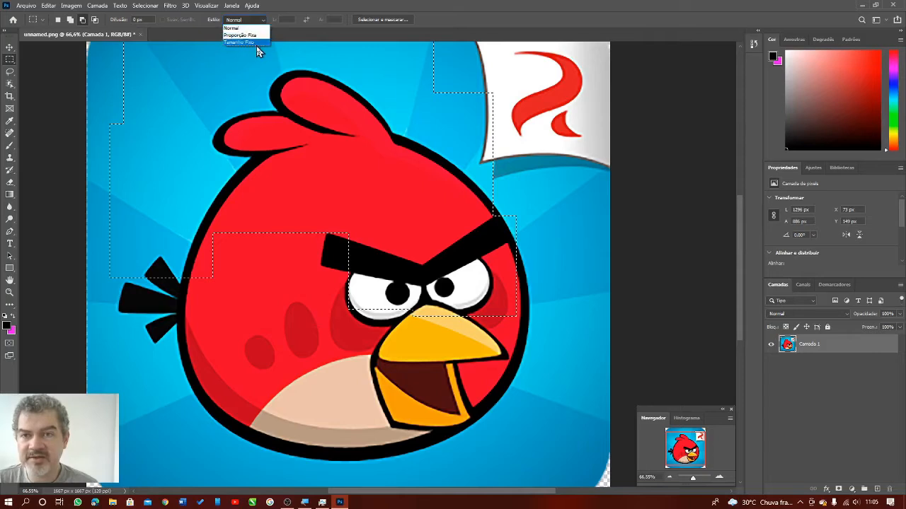
click(261, 26)
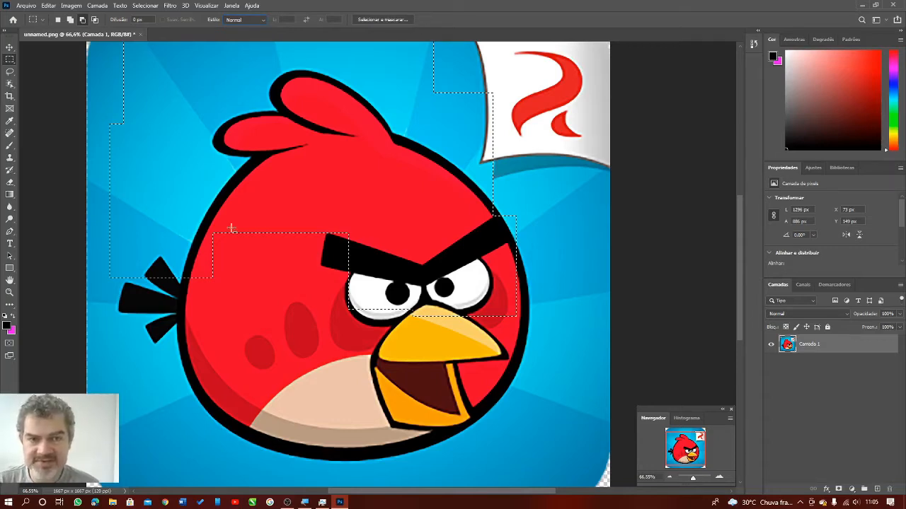
click(670, 478)
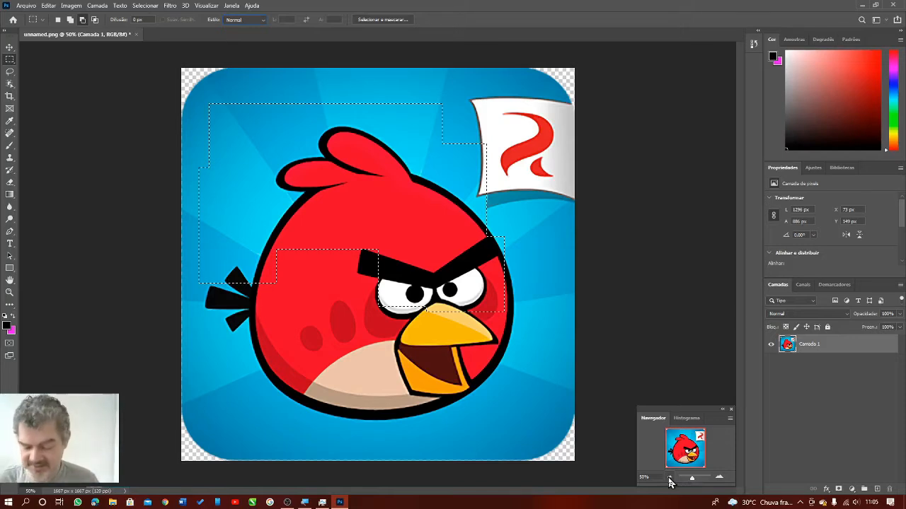
key(ctrl+d)
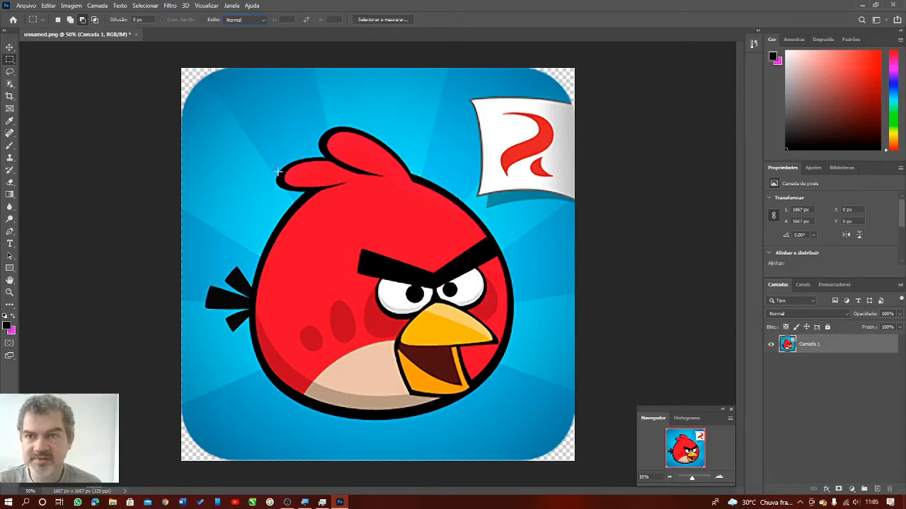
Step: Try to outline the bird with the Polygonal Lasso tool, starting just behind the crest
click(10, 73)
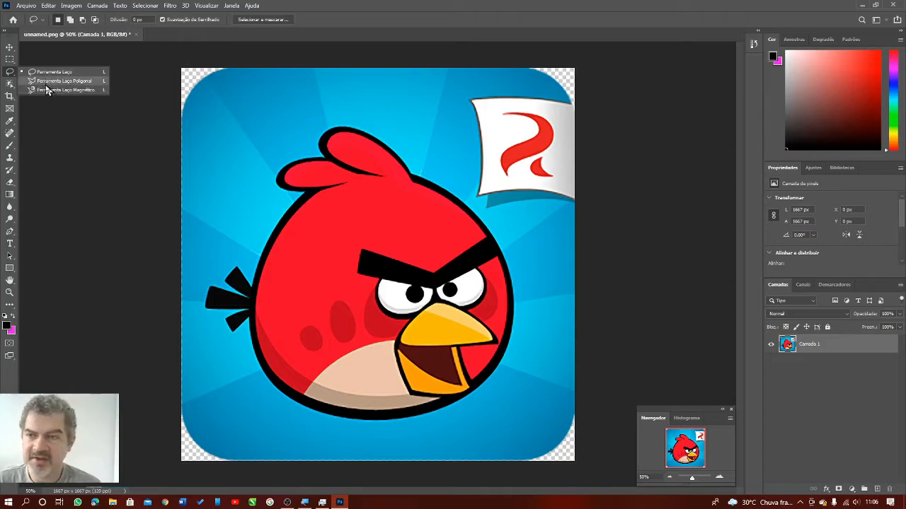
click(51, 81)
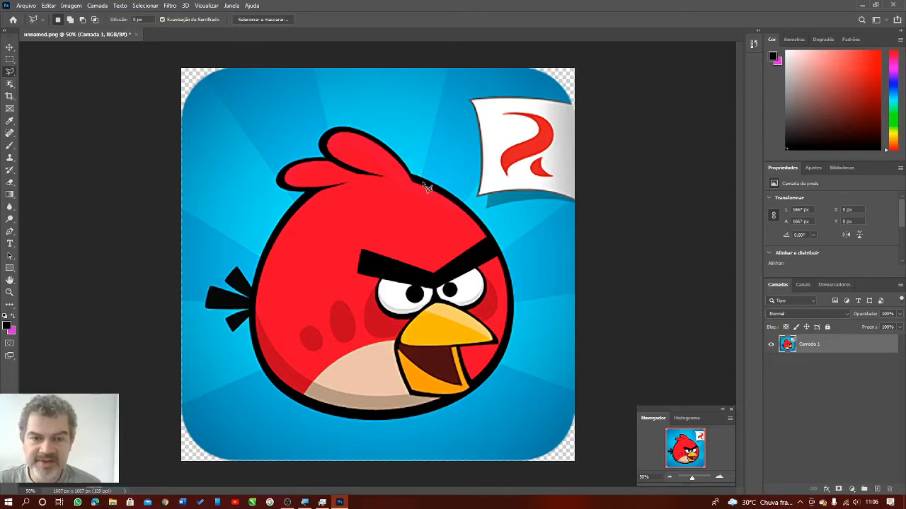
click(421, 179)
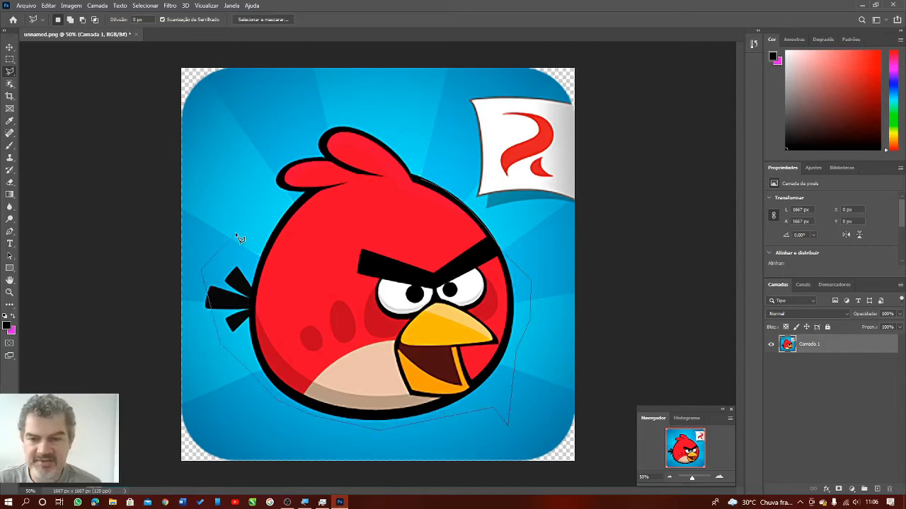
key(Escape)
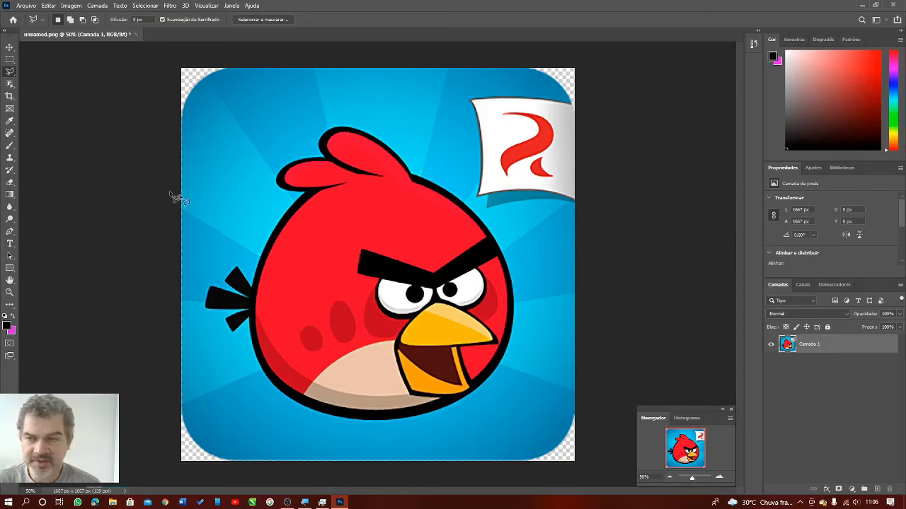
Step: Select the whole bird along its black outline with the Magnetic Lasso tool, starting at the crest, about 1323 × 1246 px
right_click(10, 73)
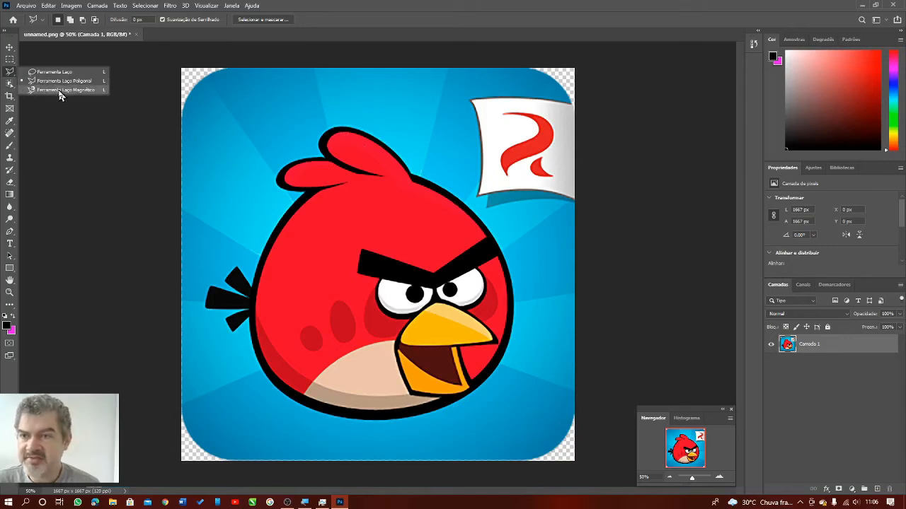
click(61, 90)
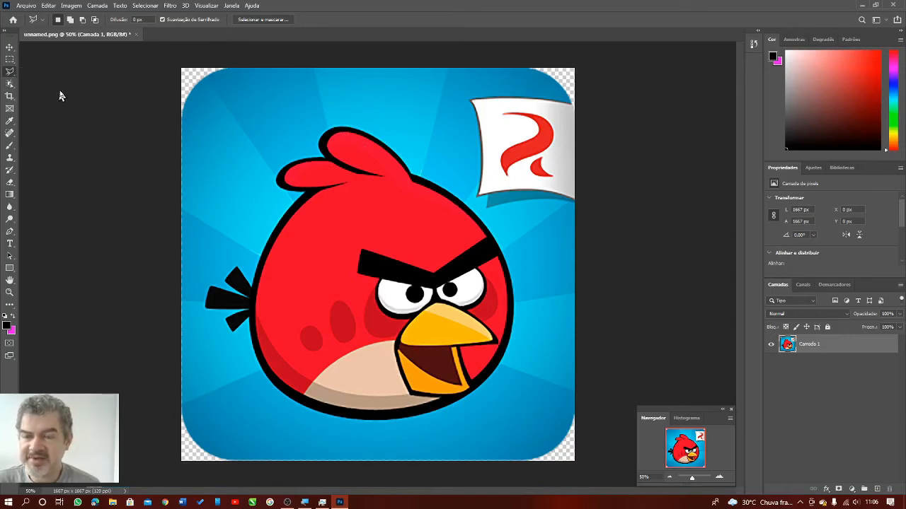
click(383, 144)
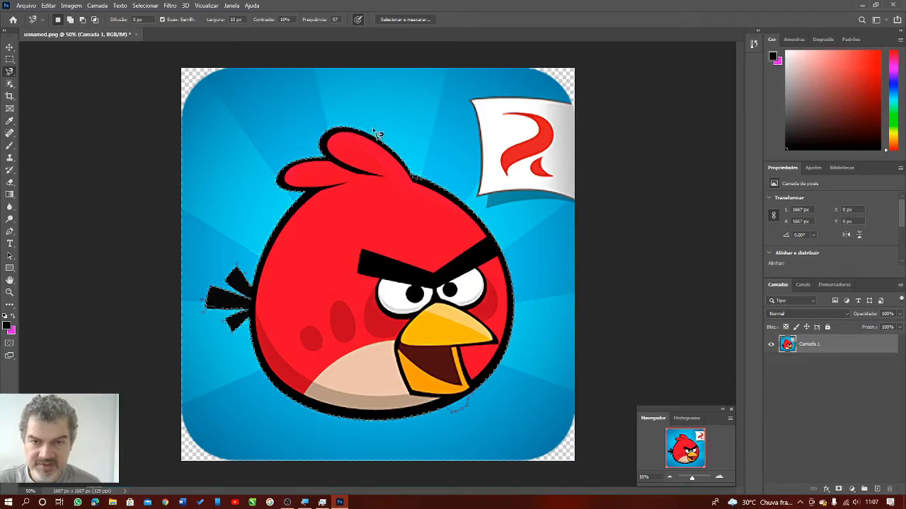
click(387, 186)
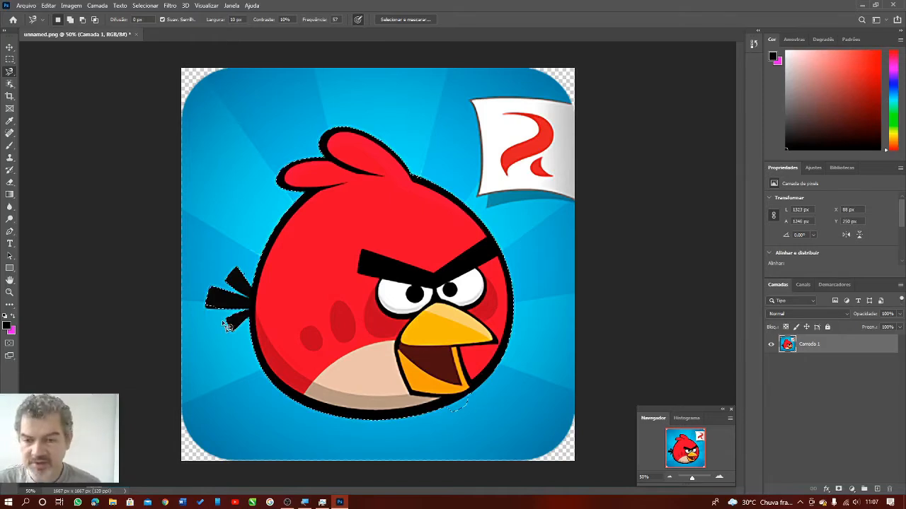
Step: Add the missing lower strip and upper edge of the middle tail feather to the selection with the Magnetic Lasso
scroll(226, 325, up, 1)
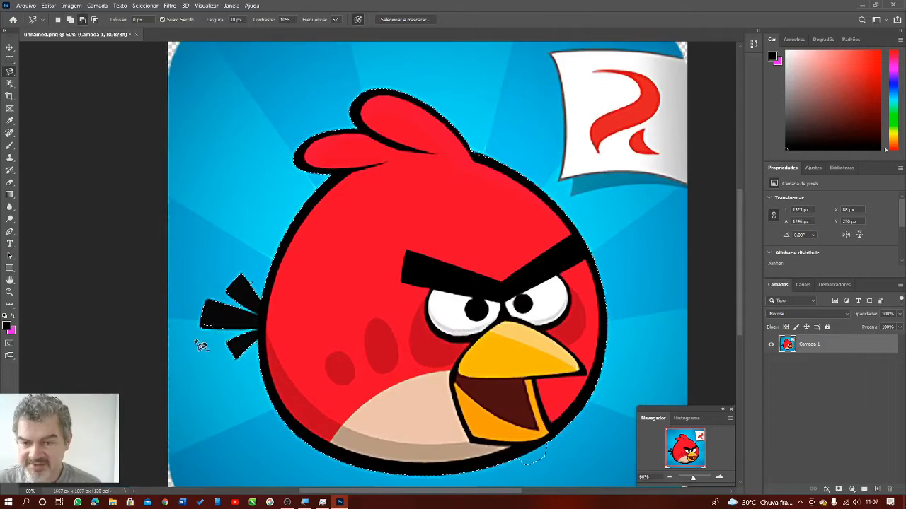
scroll(211, 330, up, 5)
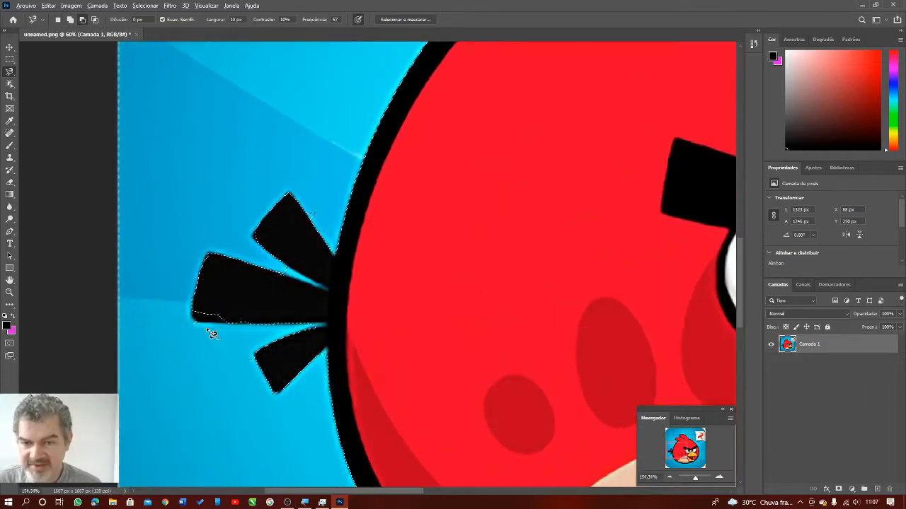
scroll(212, 333, up, 2)
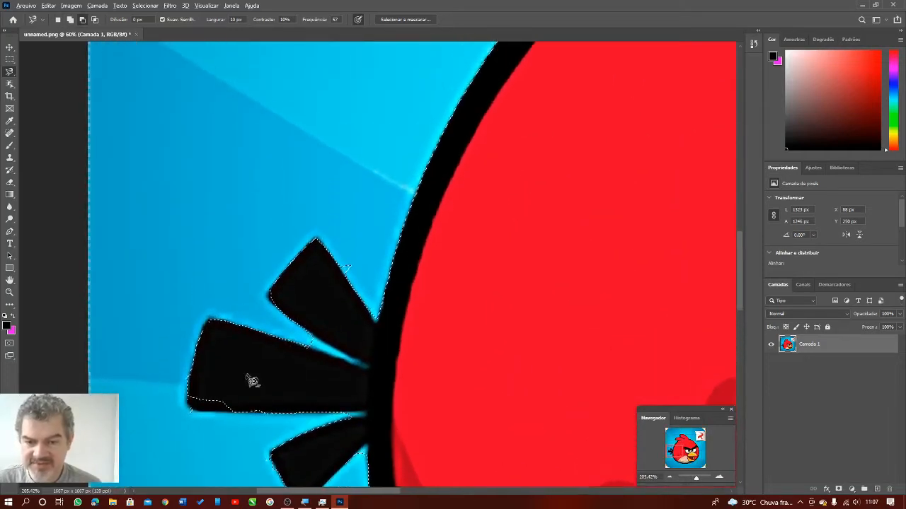
scroll(253, 381, up, 3)
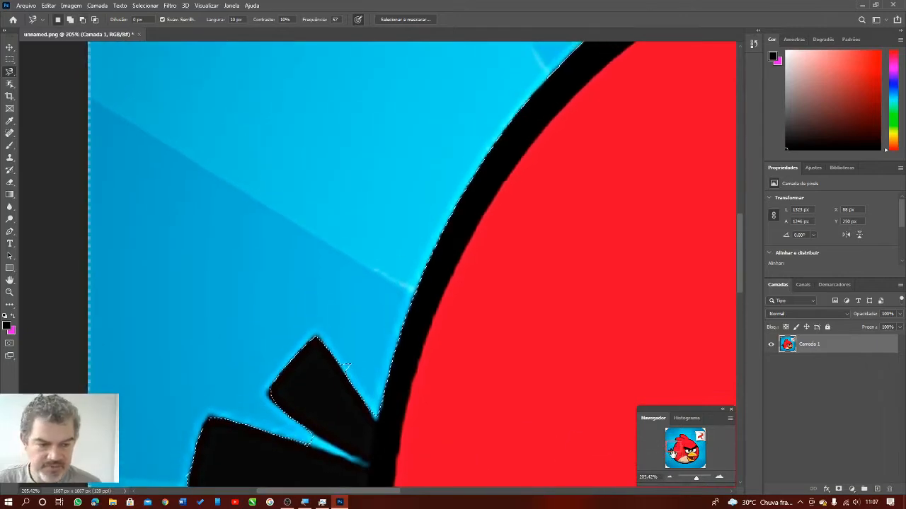
drag(672, 452, 673, 455)
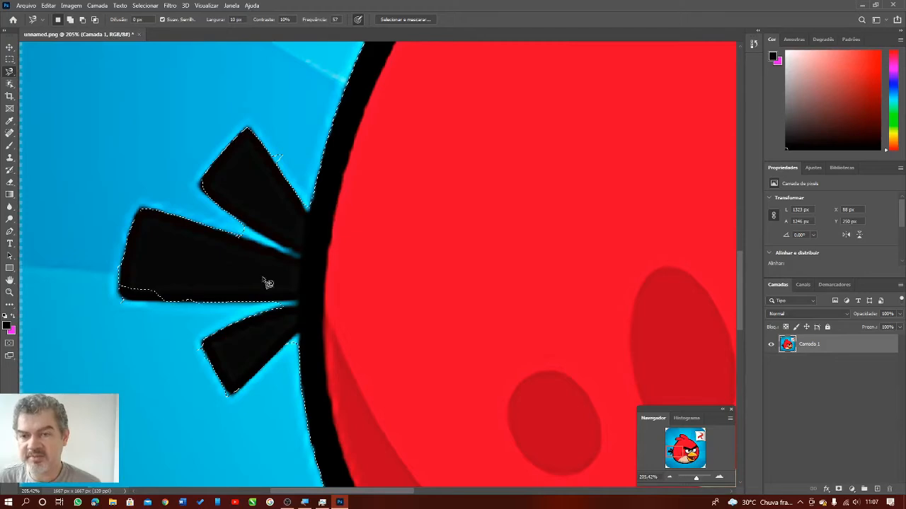
click(70, 20)
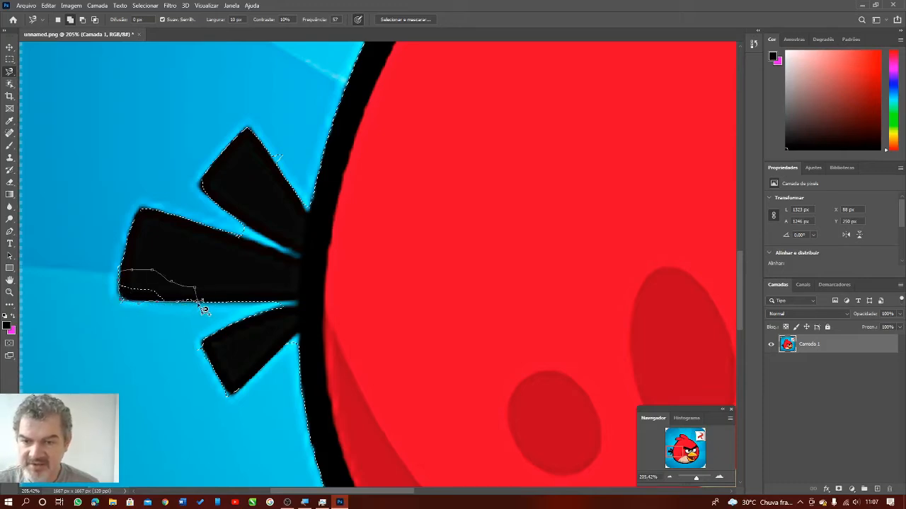
click(200, 303)
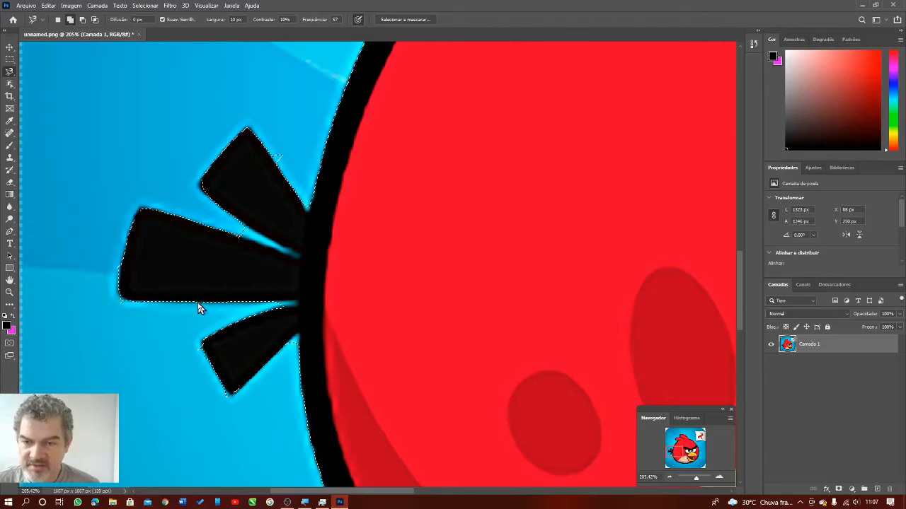
click(143, 211)
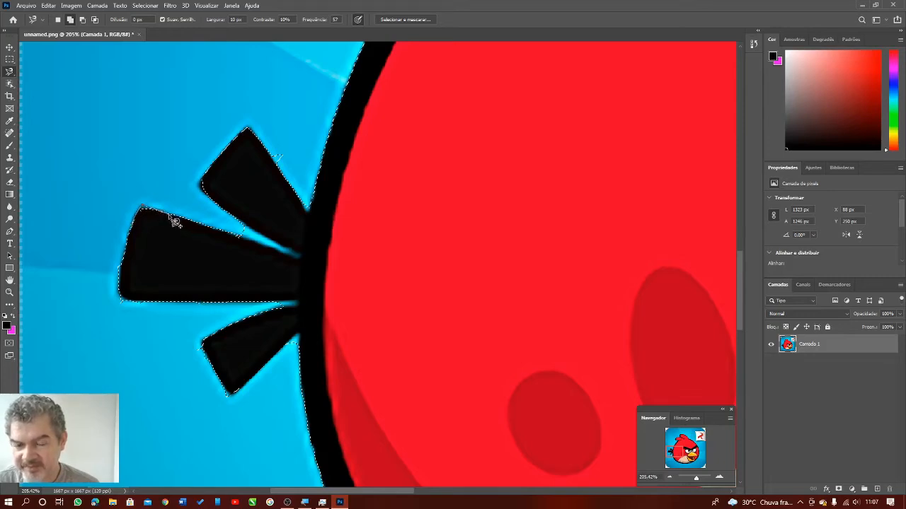
click(143, 226)
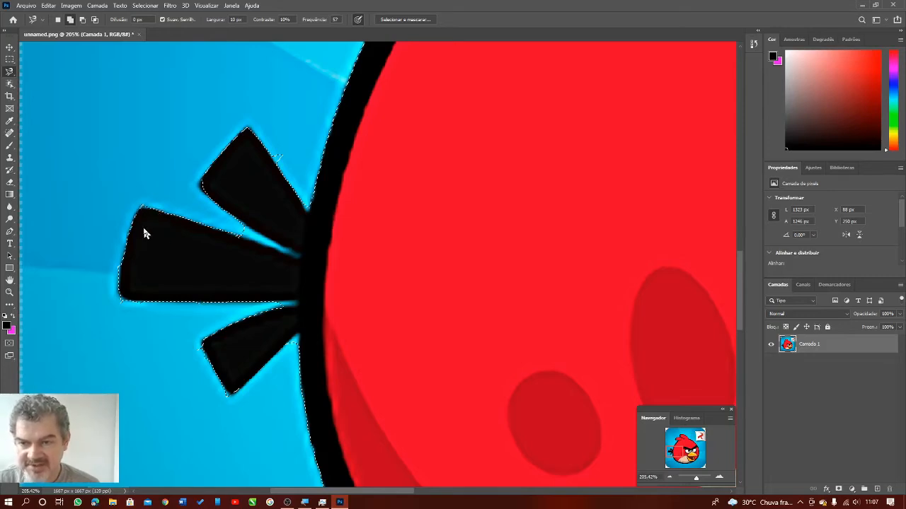
Step: Subtract the blue slivers along the upper tail feather and in the gaps between the feathers with the Magnetic Lasso
click(206, 177)
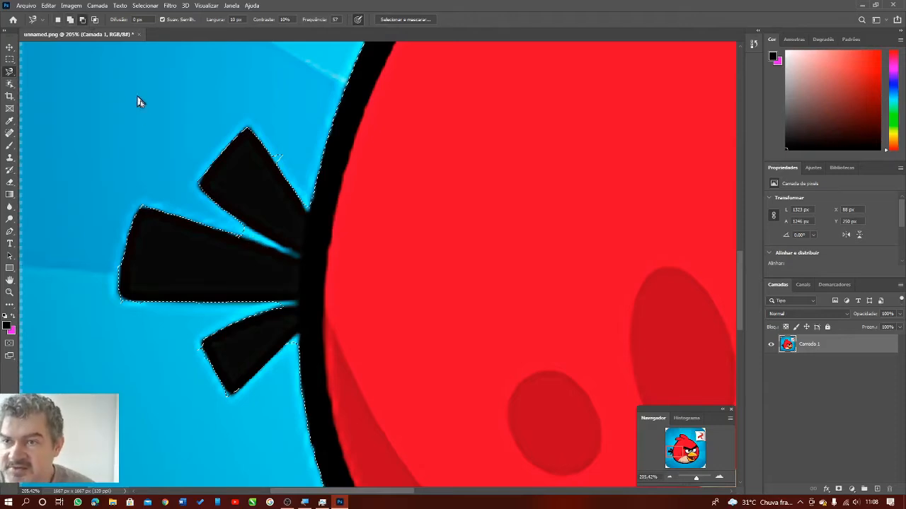
click(239, 235)
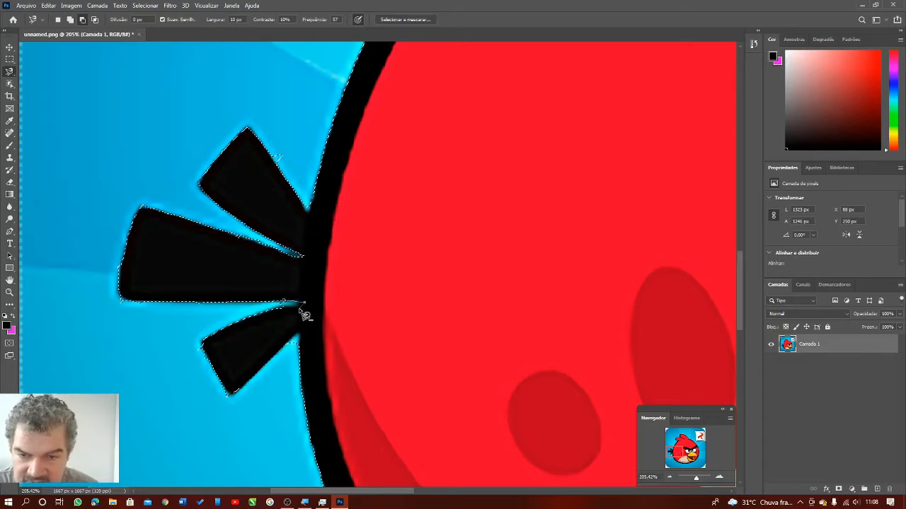
click(272, 312)
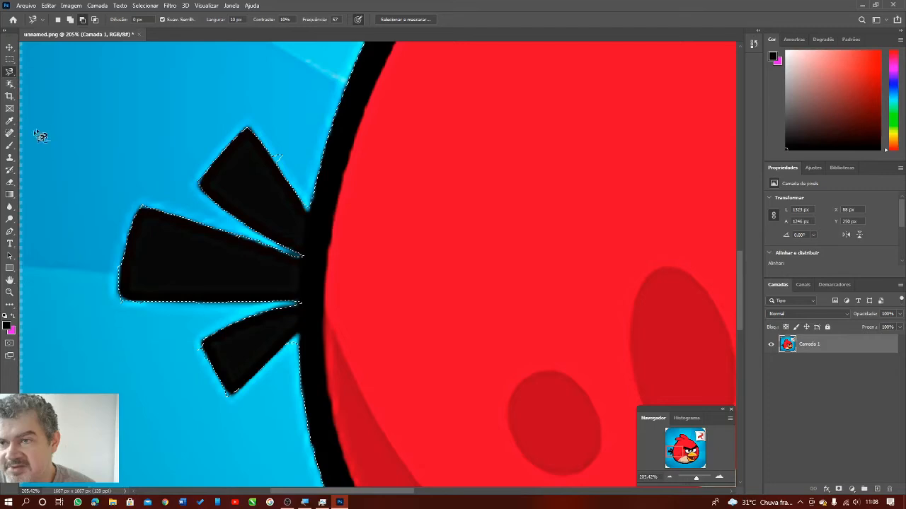
Step: Switch to the Quick Selection tool and set its brush size to 11 px
click(11, 85)
right_click(10, 85)
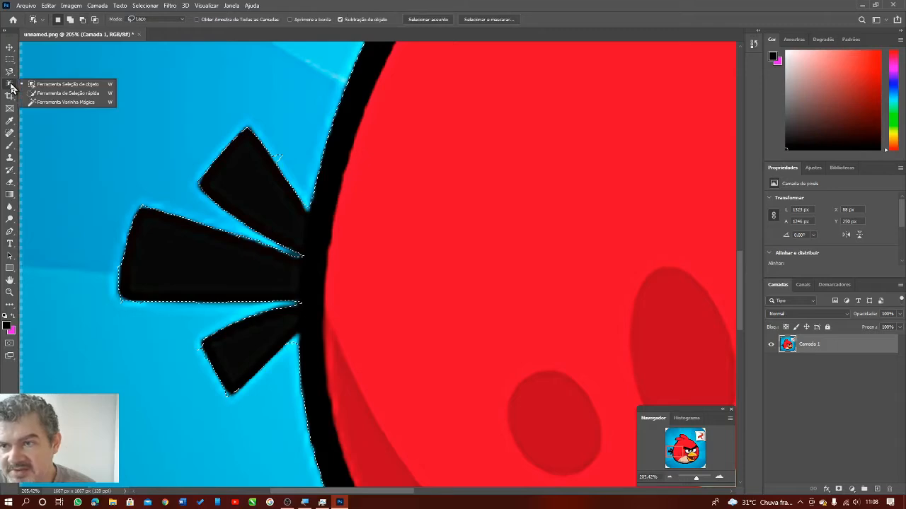
click(55, 94)
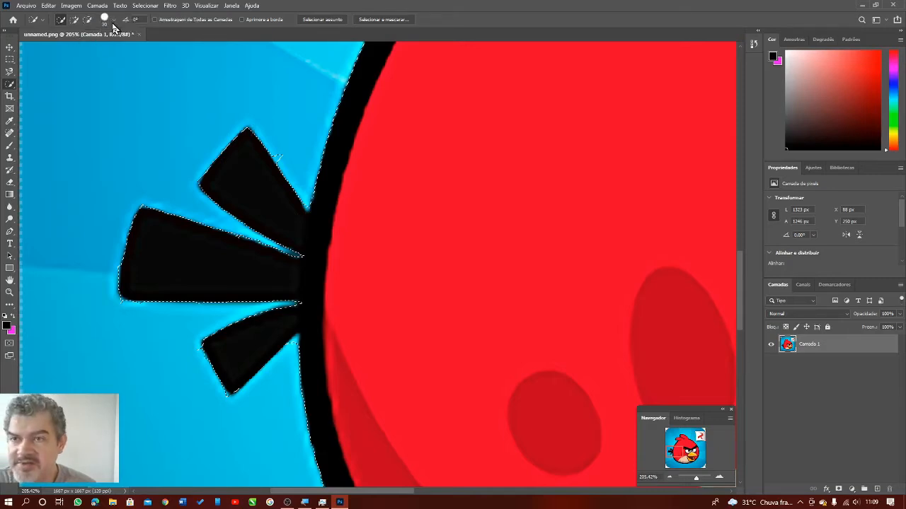
click(113, 25)
drag(73, 51, 68, 49)
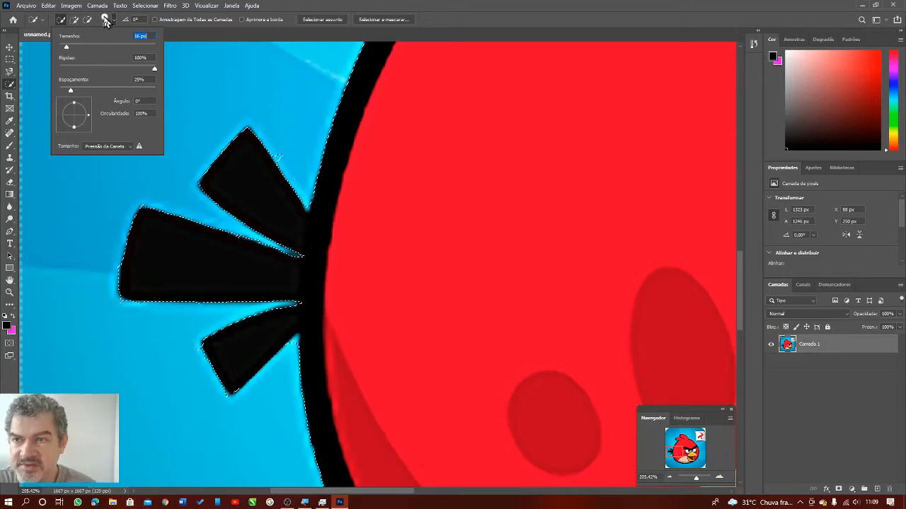
click(65, 49)
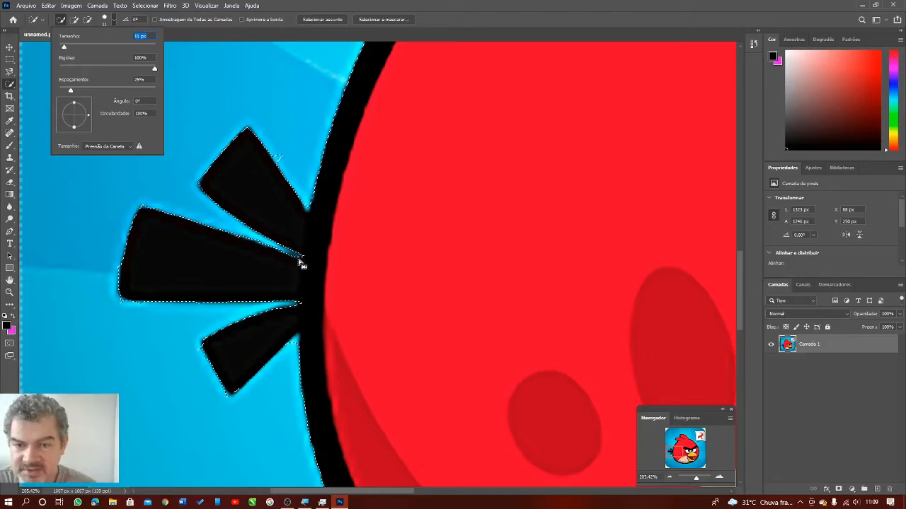
Step: Try subtracting the inner end of the upper tail gap from the selection with the Quick Selection brush
click(42, 26)
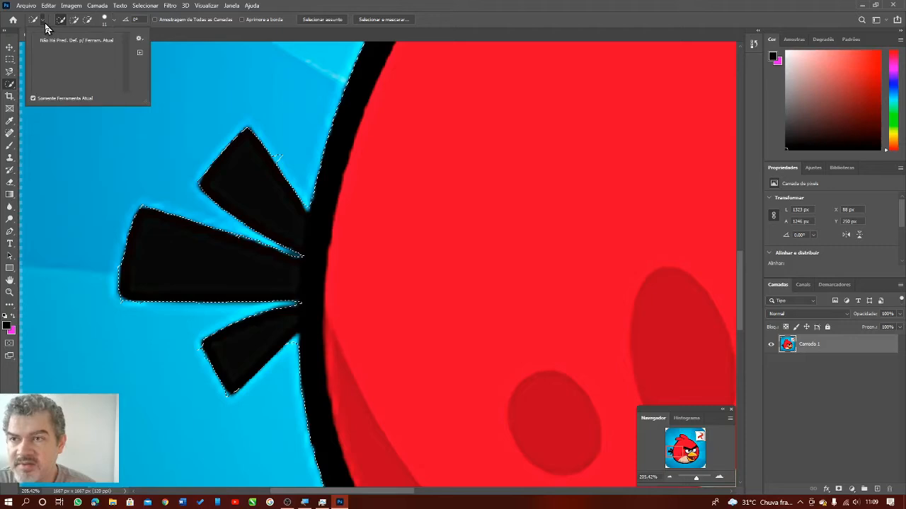
click(42, 20)
click(88, 20)
drag(291, 261, 307, 258)
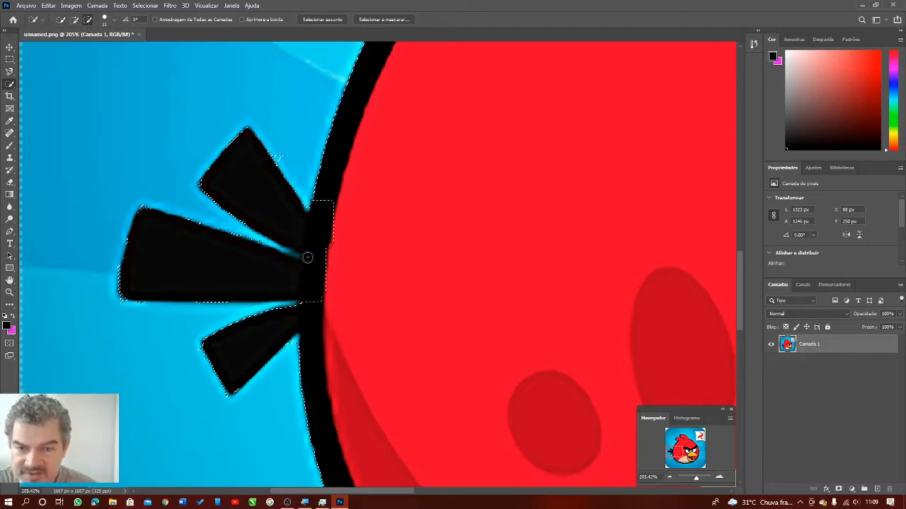
click(256, 225)
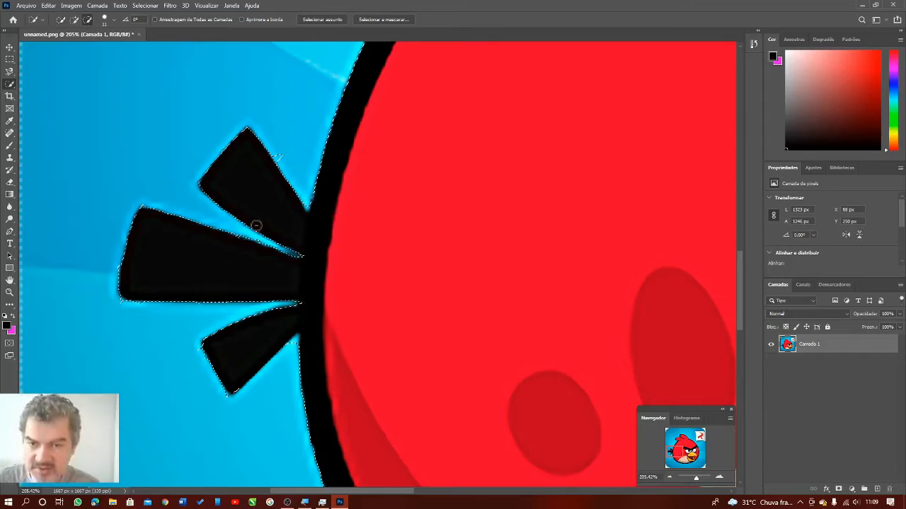
Step: Try adding the inner ends of both tail gaps to the selection with the Quick Selection brush
click(74, 20)
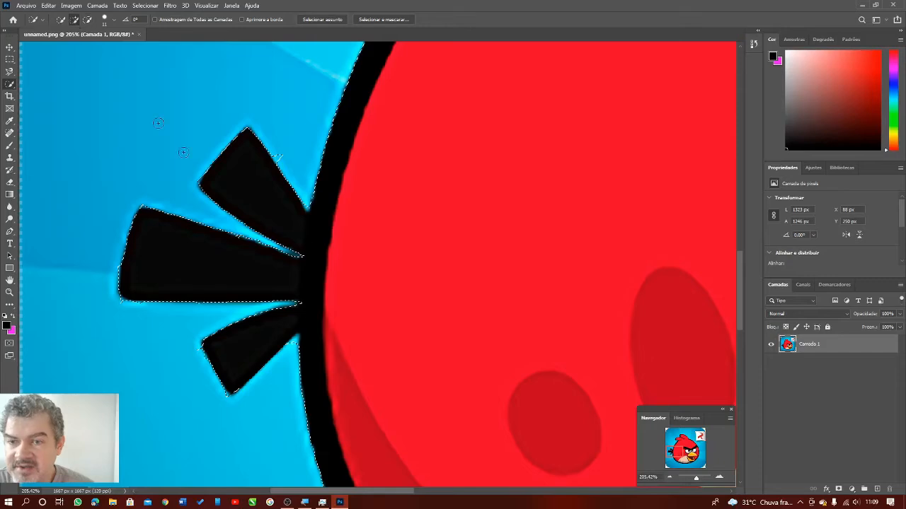
click(301, 256)
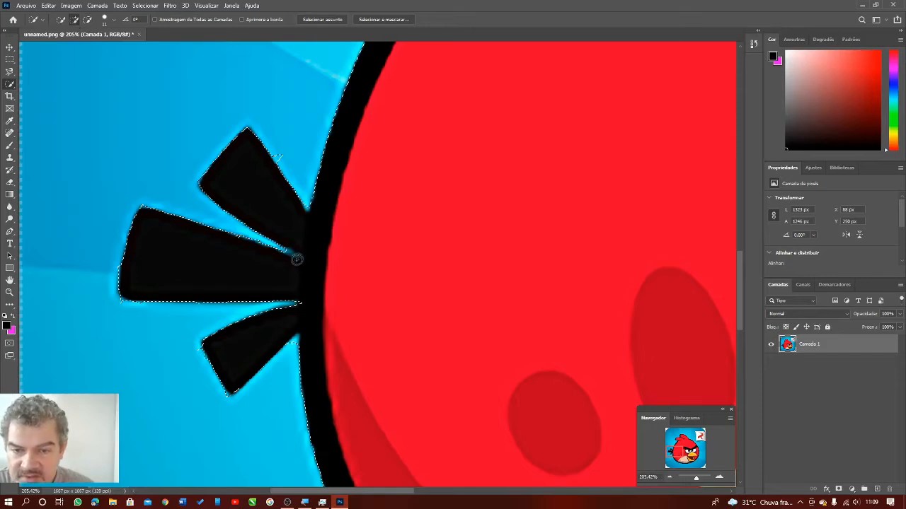
click(303, 307)
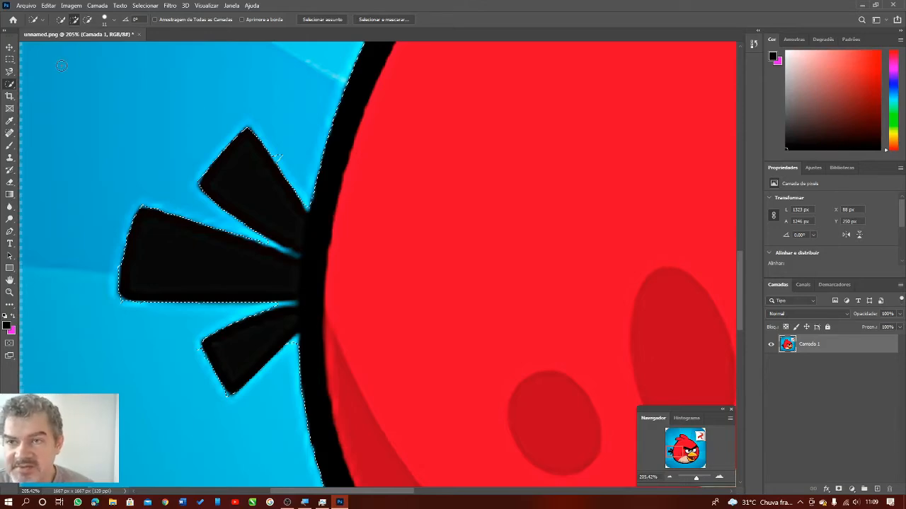
Step: Turn on edge enhancement for Quick Selection and add the inner ends of both tail gaps to the selection
click(241, 20)
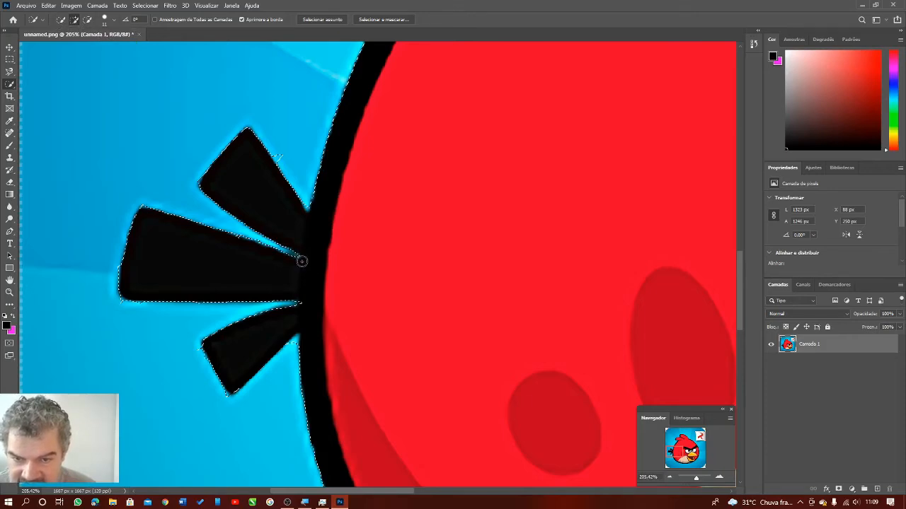
click(303, 303)
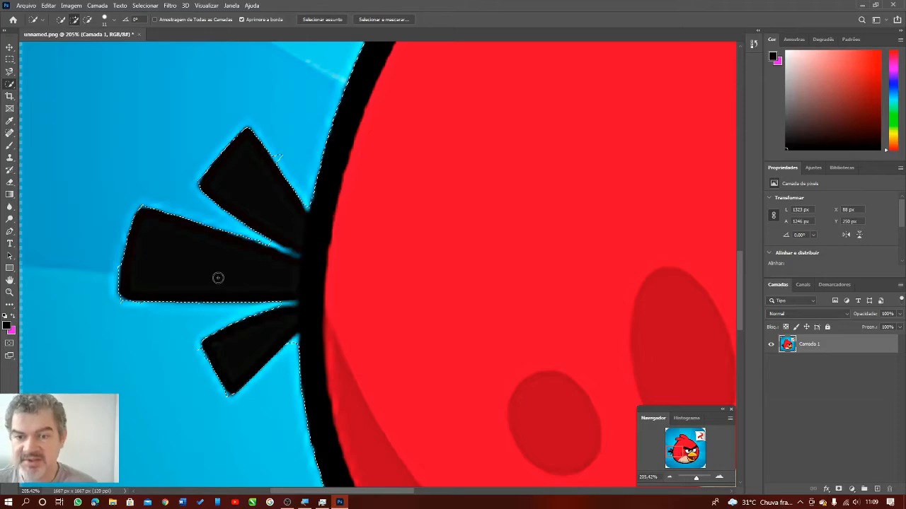
scroll(359, 220, down, 2)
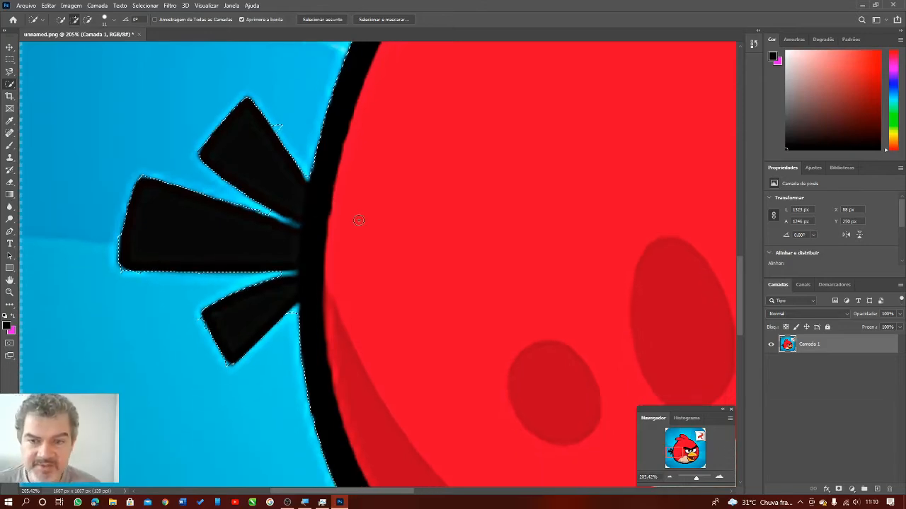
scroll(318, 212, up, 2)
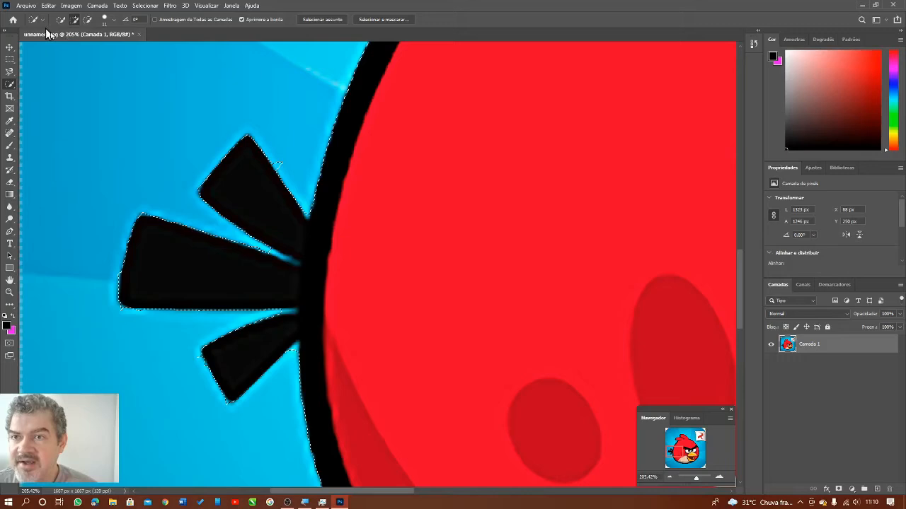
Step: Reduce the Quick Selection brush spacing and brush over the inner end of the upper tail gap
click(113, 22)
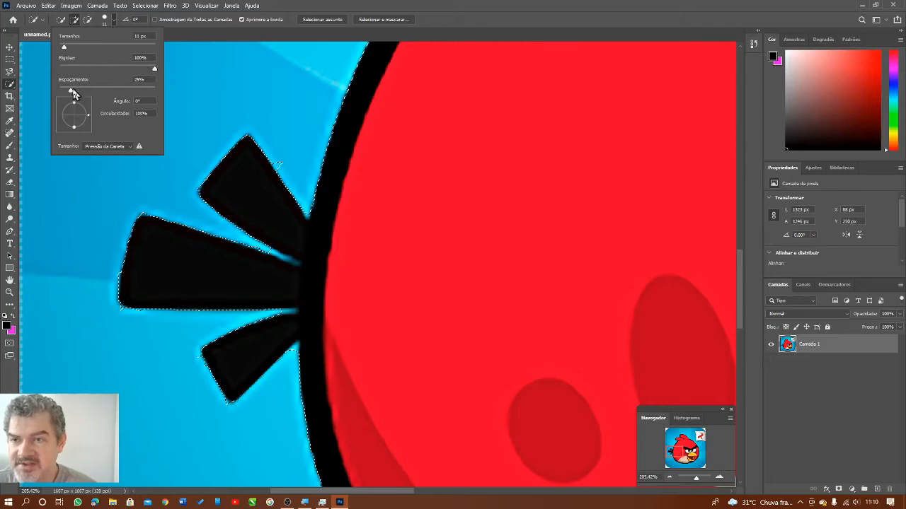
drag(71, 89, 63, 91)
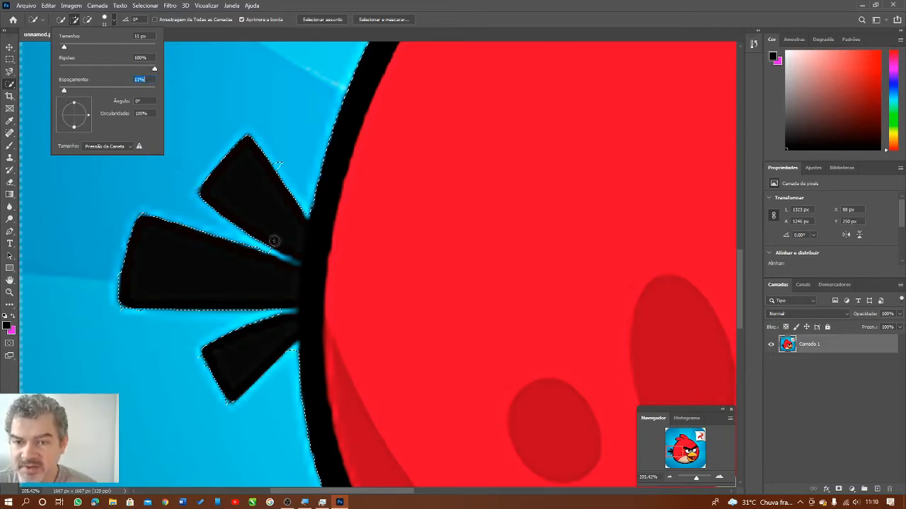
click(184, 35)
click(290, 260)
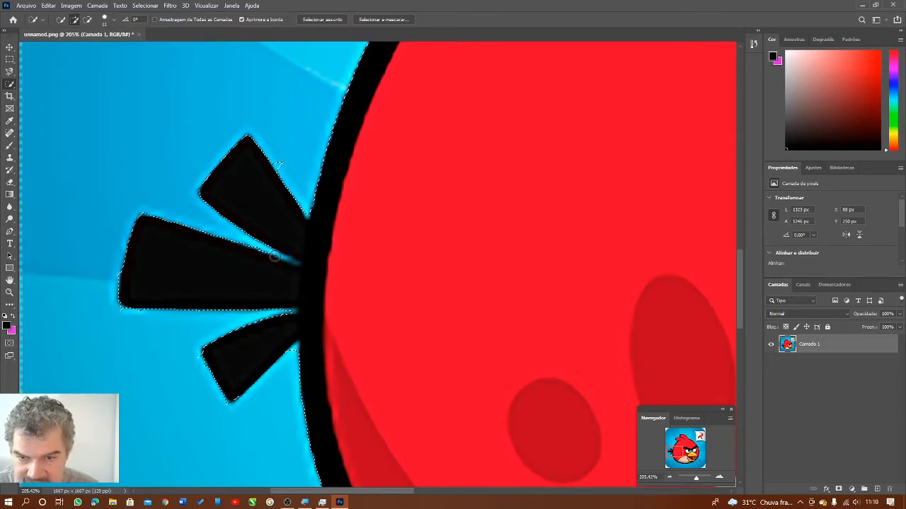
Step: Subtract the inner tips of the gaps between the tail feathers from the selection with the Polygonal Lasso tool
click(9, 73)
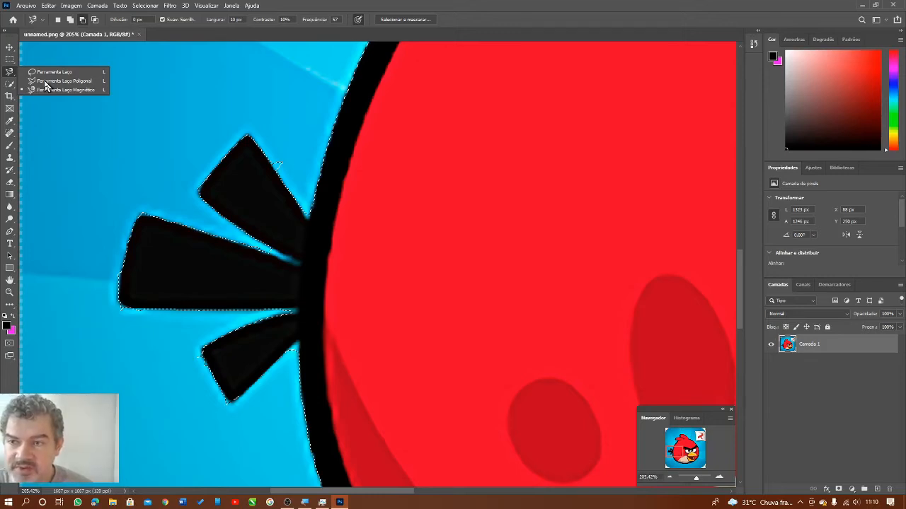
click(45, 82)
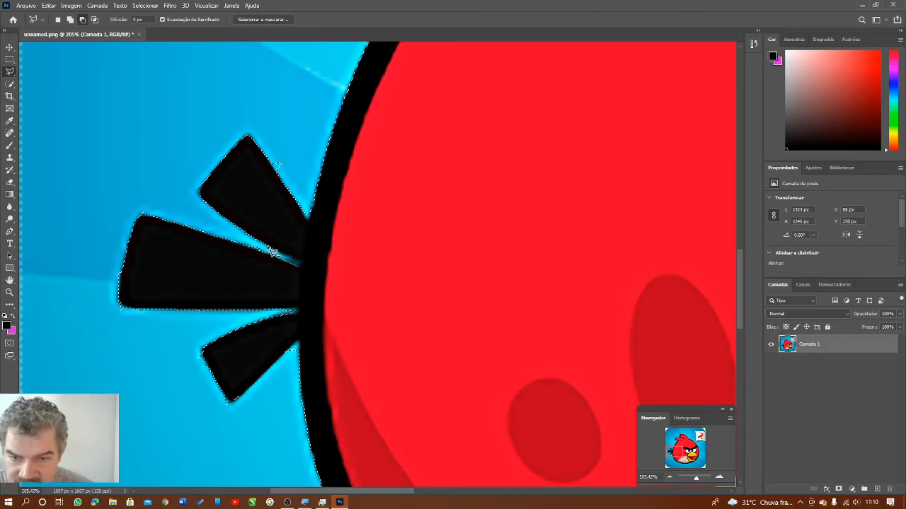
double_click(302, 266)
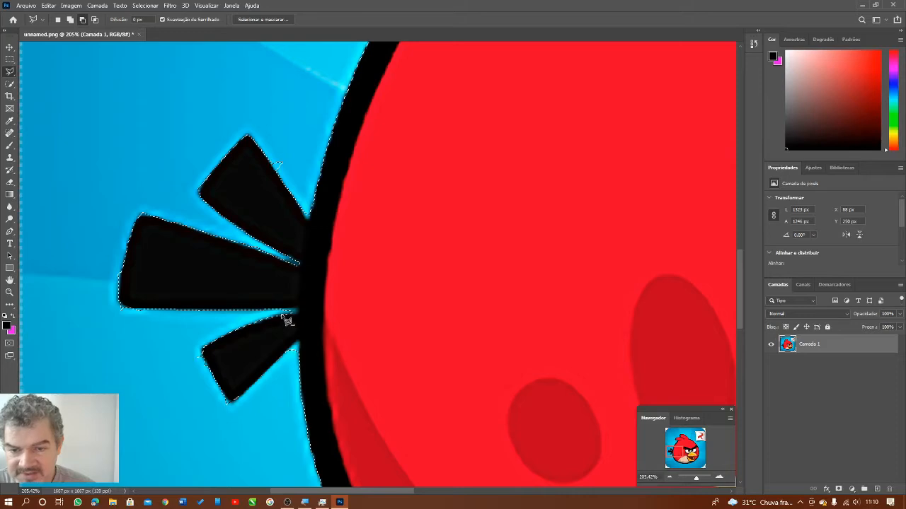
click(296, 310)
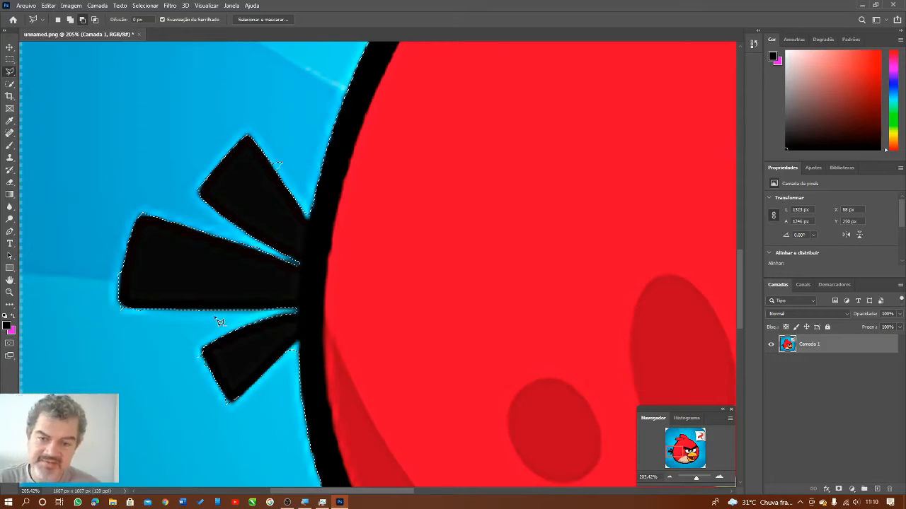
scroll(259, 304, down, 5)
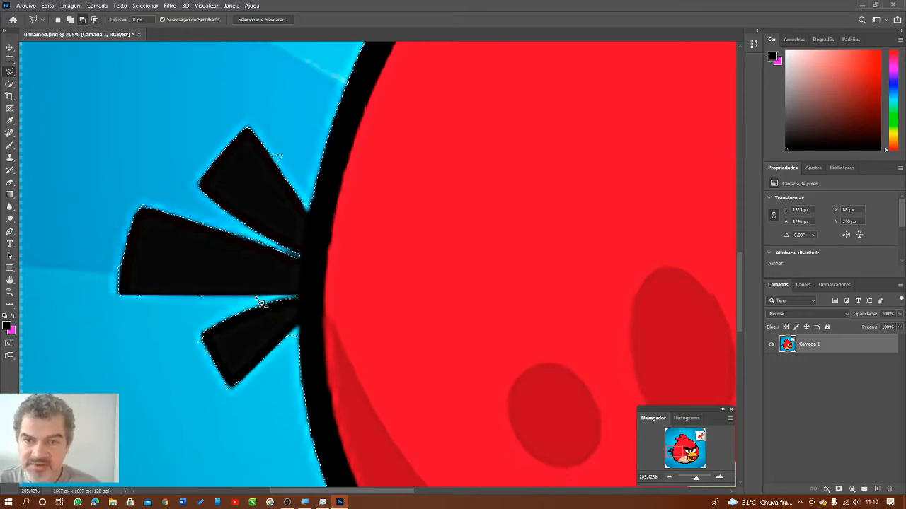
scroll(260, 300, up, 4)
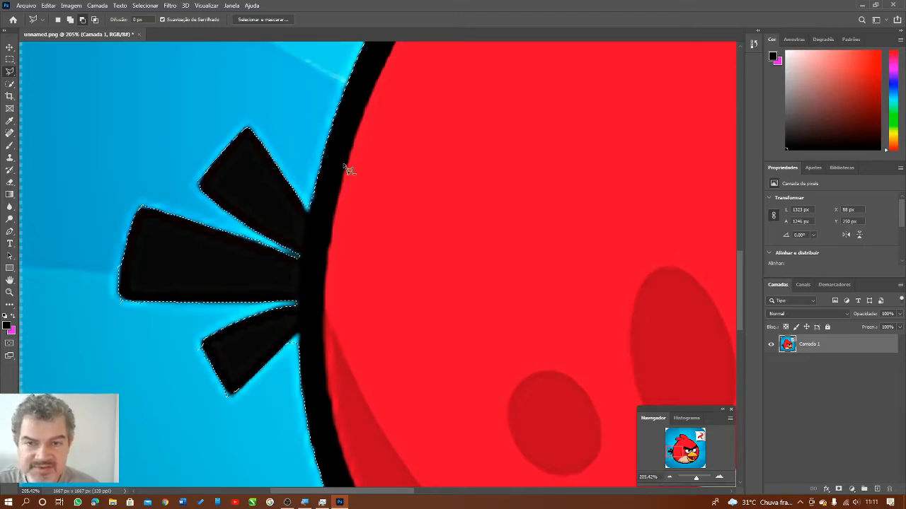
Step: Set the Polygonal Lasso to add to the selection and examine the outline around the tail and below the beak
scroll(346, 168, down, 1)
scroll(346, 181, down, 5)
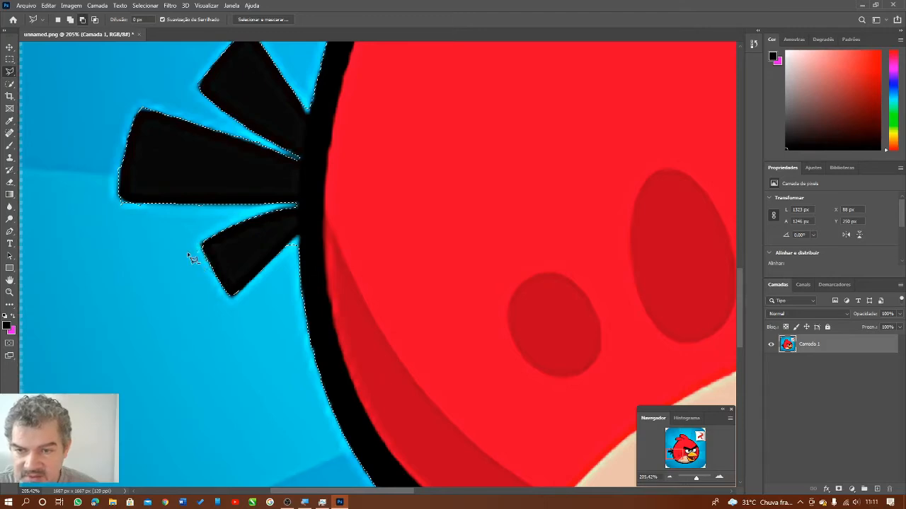
click(71, 22)
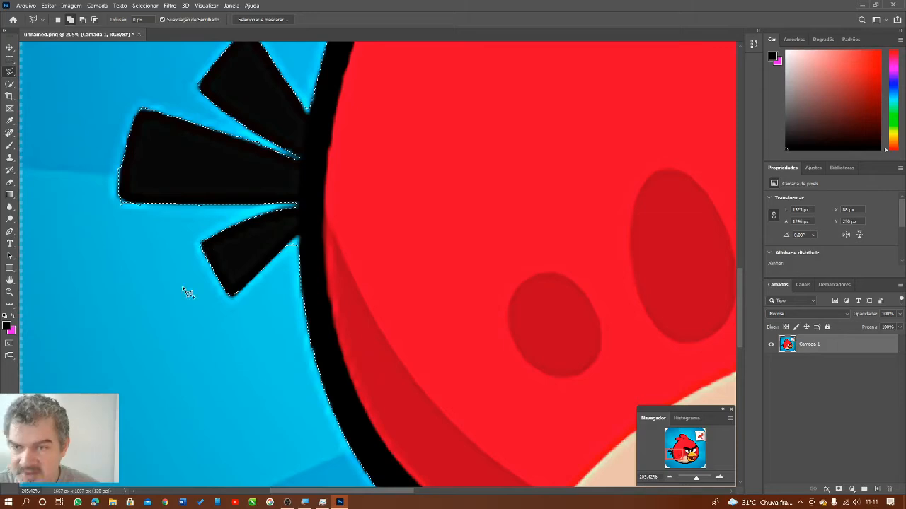
scroll(188, 287, down, 3)
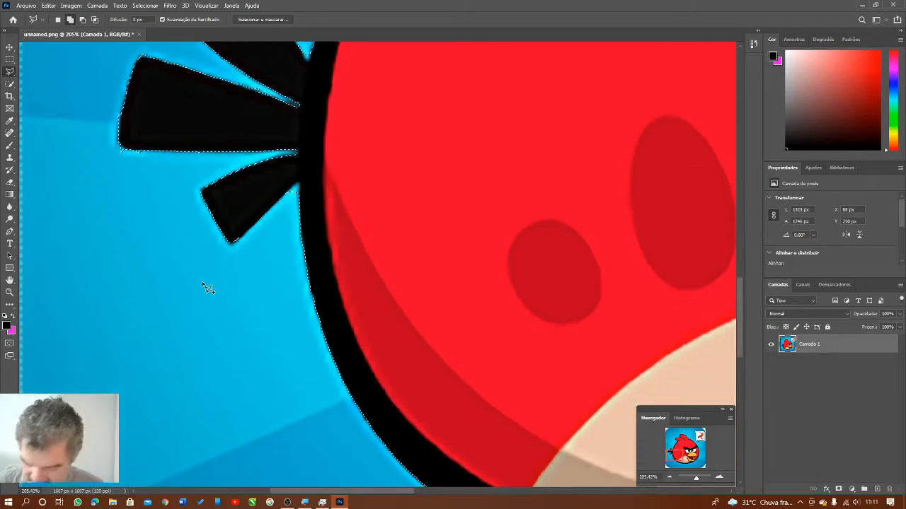
scroll(203, 283, down, 3)
scroll(487, 267, down, 2)
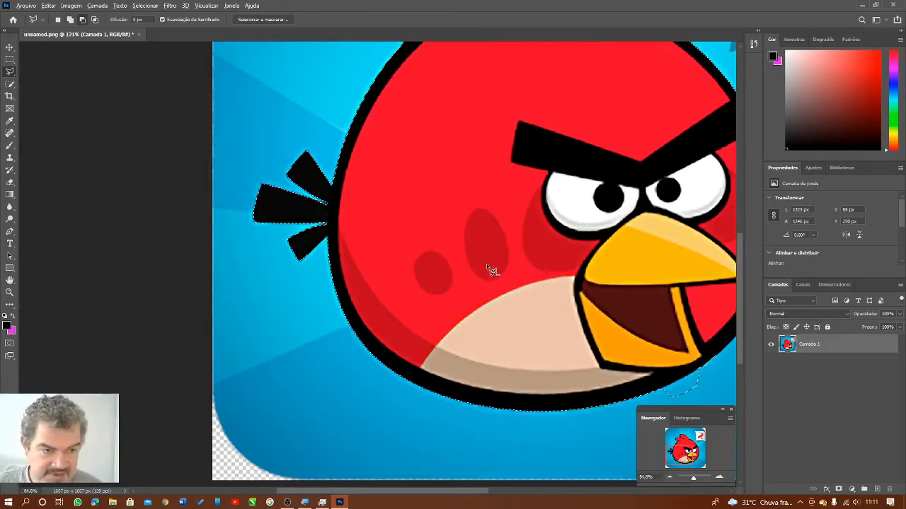
scroll(487, 267, down, 2)
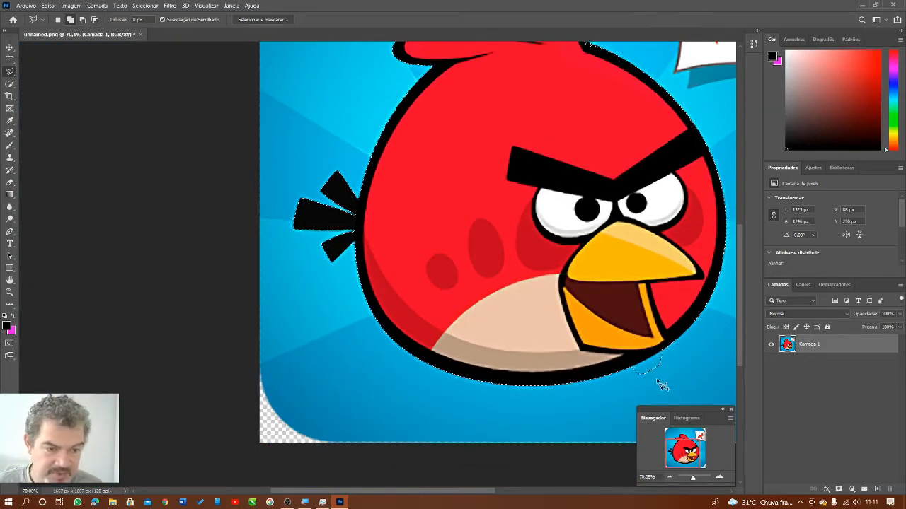
scroll(656, 378, up, 3)
scroll(663, 385, up, 4)
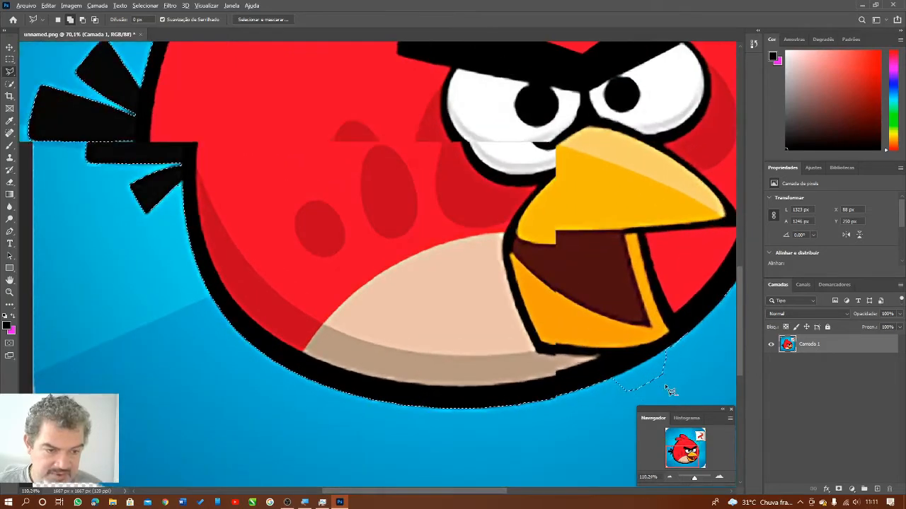
scroll(671, 386, up, 5)
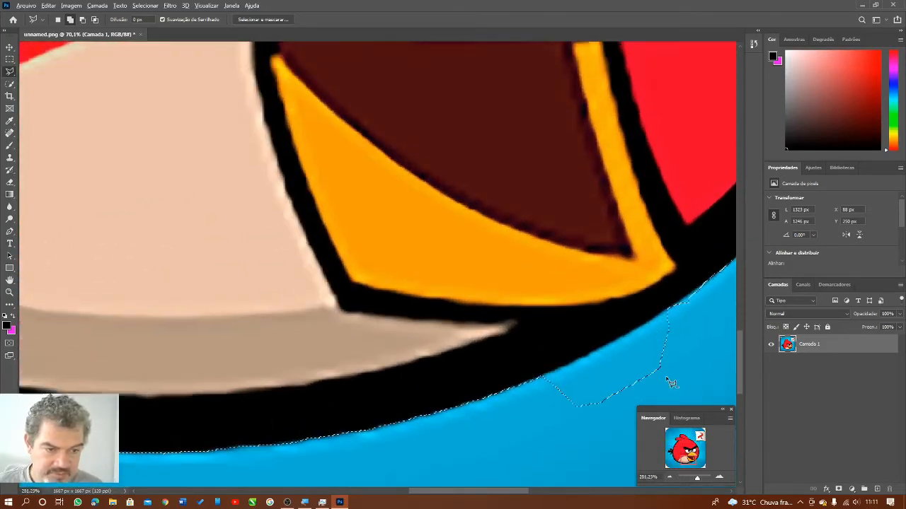
Step: Add the missed edges of the middle and lower tail feathers to the selection with the freehand Lasso tool
drag(420, 253, 364, 121)
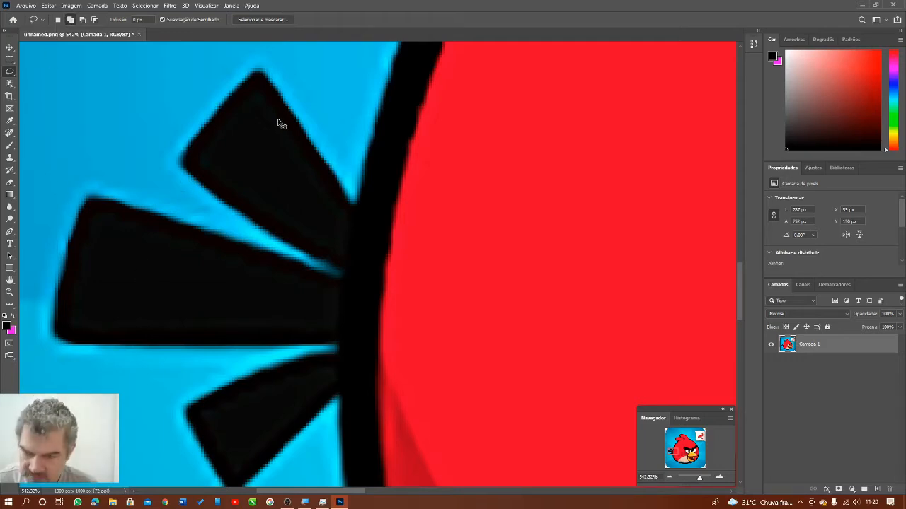
key(ctrl+z)
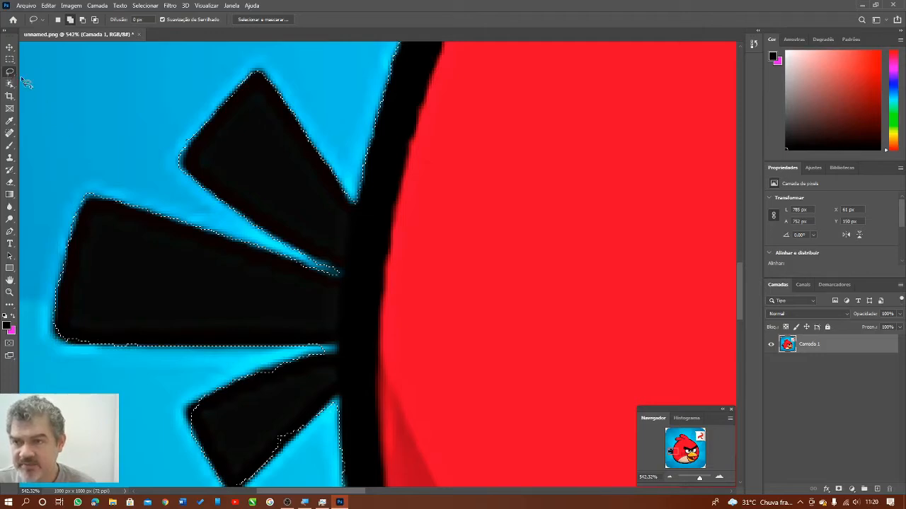
right_click(10, 75)
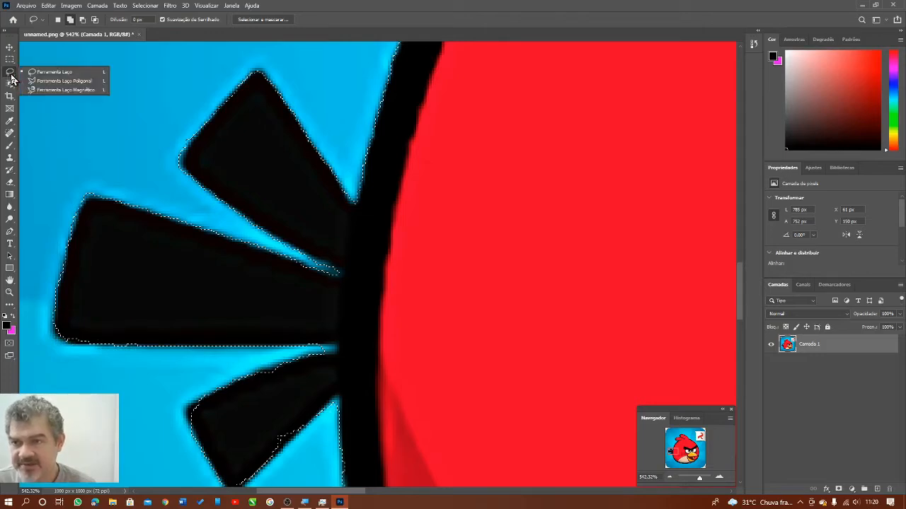
click(11, 75)
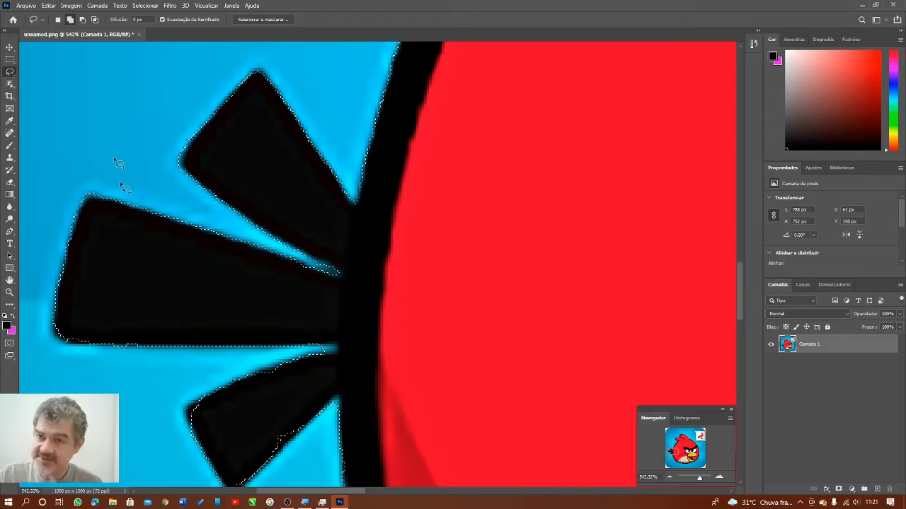
click(71, 20)
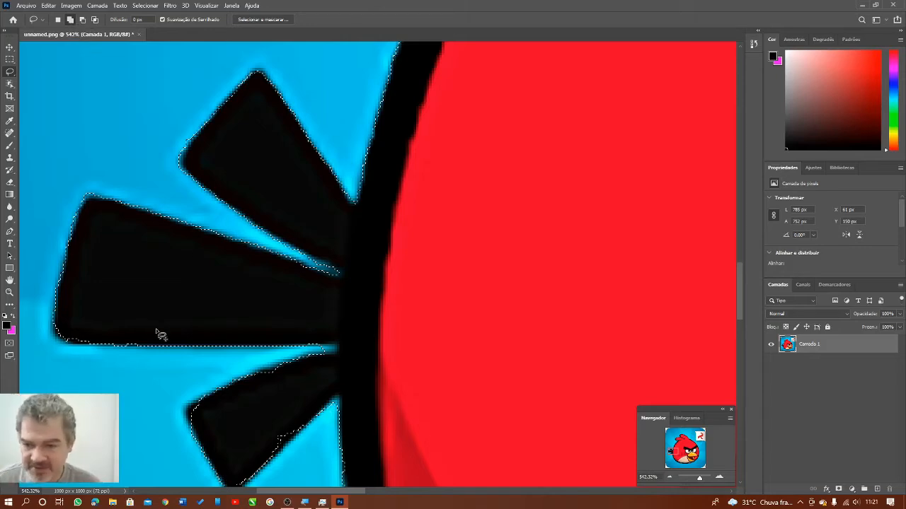
click(58, 21)
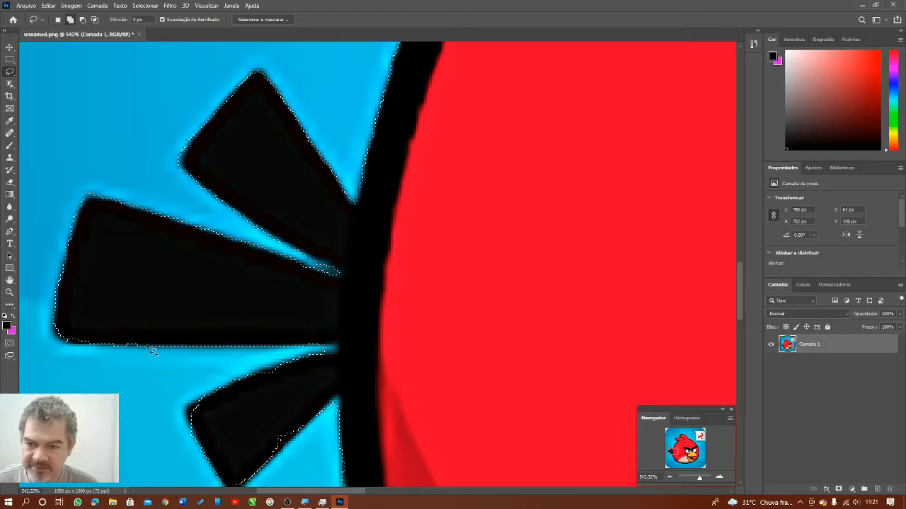
mouse_move(126, 350)
mouse_down()
mouse_move(61, 343)
mouse_move(53, 311)
mouse_move(70, 303)
mouse_up()
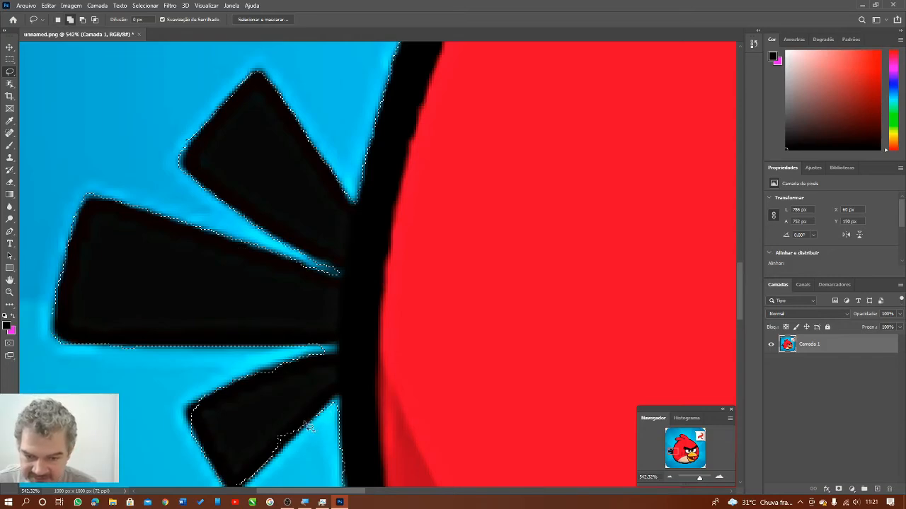
mouse_move(301, 434)
mouse_down()
mouse_move(273, 462)
mouse_move(260, 458)
mouse_move(263, 431)
mouse_up()
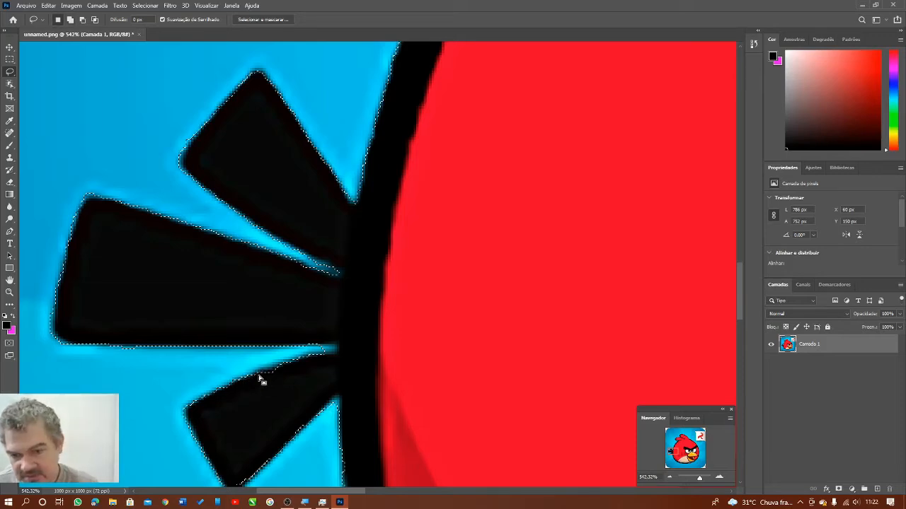
drag(258, 373, 289, 380)
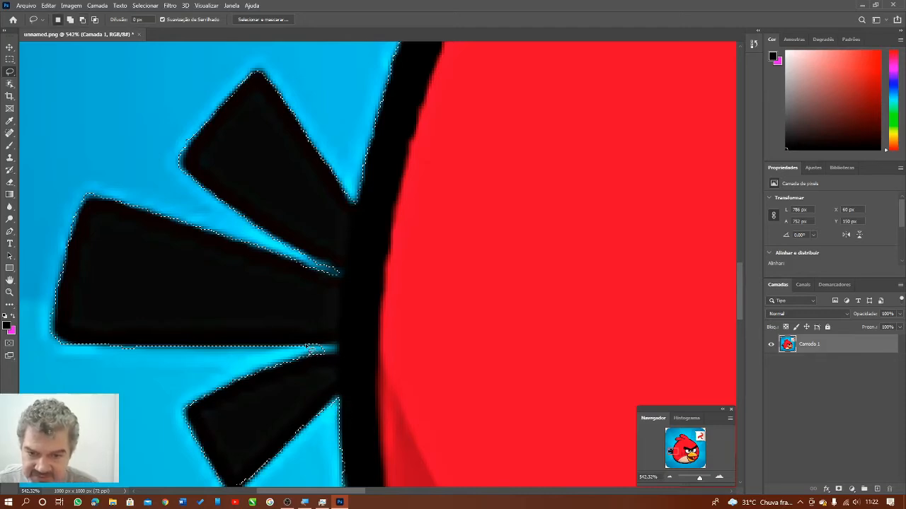
Step: Subtract the inner tip of the lower tail gap from the selection and try the same on the upper gap
mouse_move(334, 347)
mouse_down()
mouse_move(338, 353)
mouse_move(309, 357)
mouse_up()
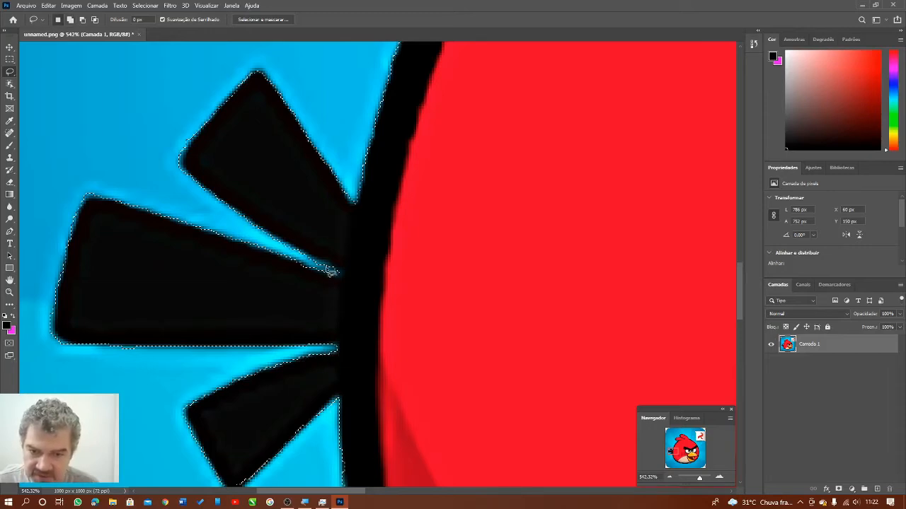
drag(330, 265, 340, 279)
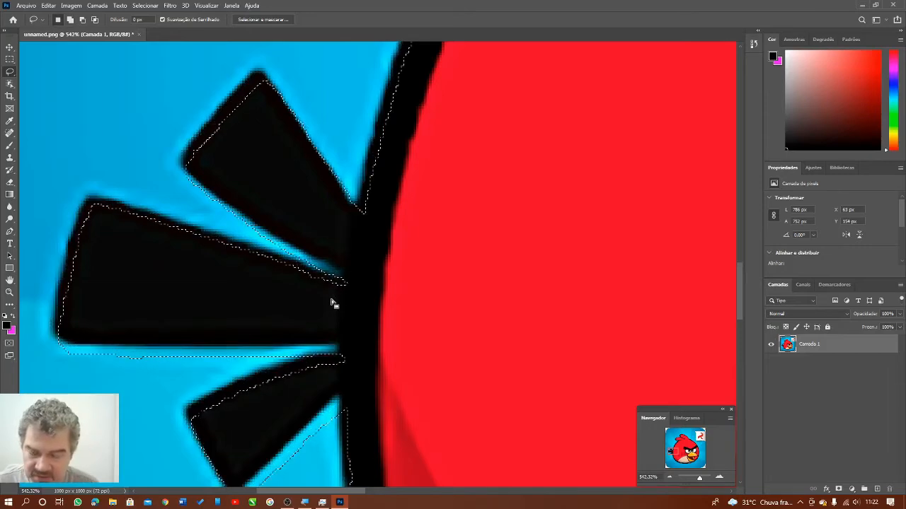
key(ctrl+z)
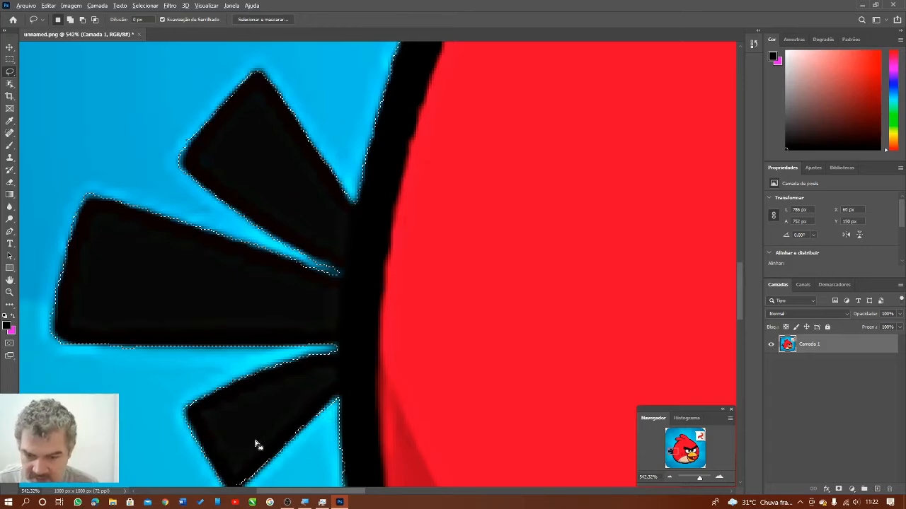
Step: Undo the accidental shift of the selection and add the missed sliver along the lower tail feather's underside with the Lasso
drag(671, 452, 672, 455)
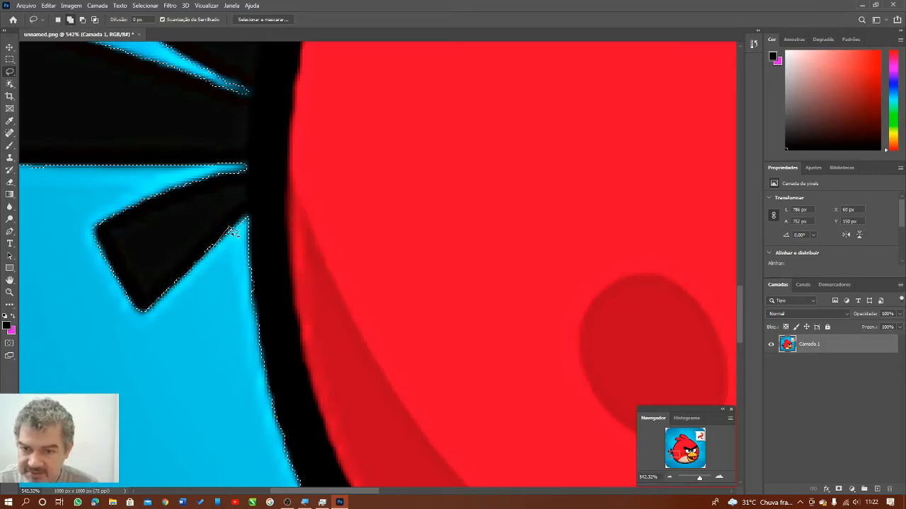
drag(196, 267, 207, 255)
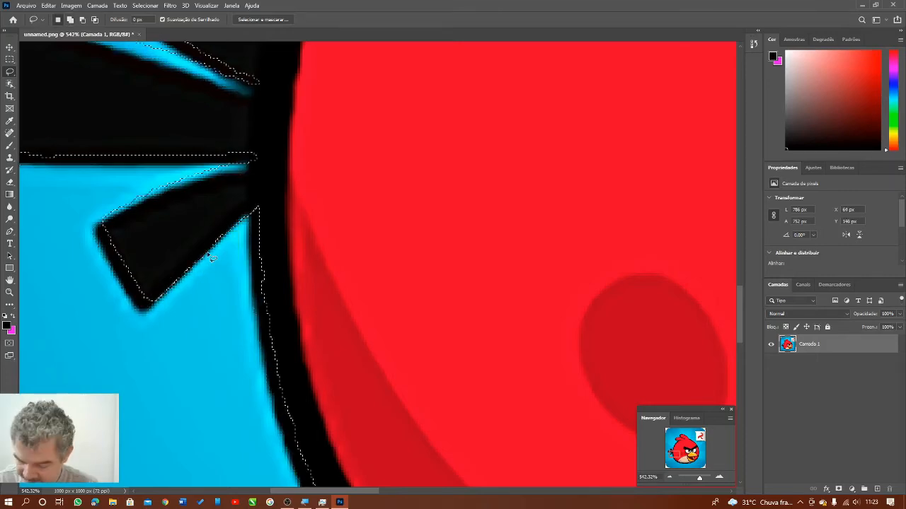
key(ctrl+z)
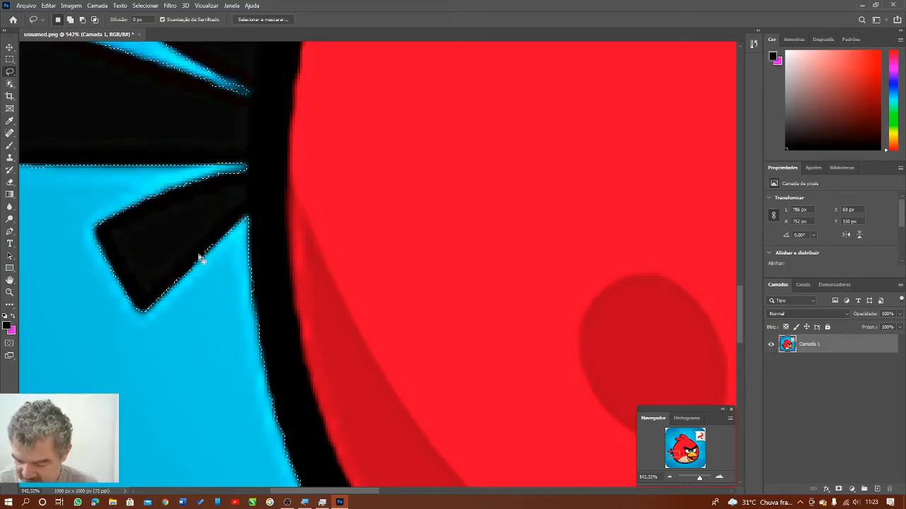
mouse_move(200, 255)
mouse_down()
mouse_move(224, 227)
mouse_move(202, 244)
mouse_up()
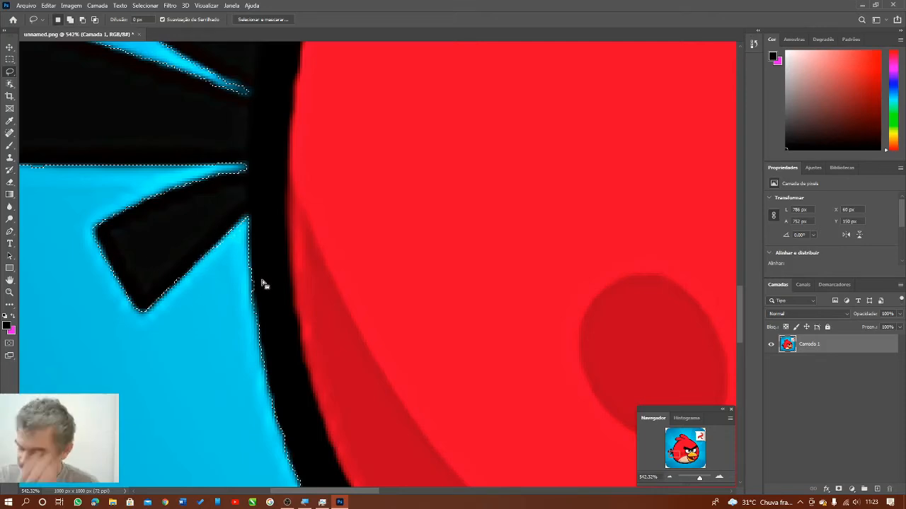
Step: Clear and restore the bird's selection, and subtract the excess strip beneath the belly with the Lasso tool
scroll(262, 283, down, 4)
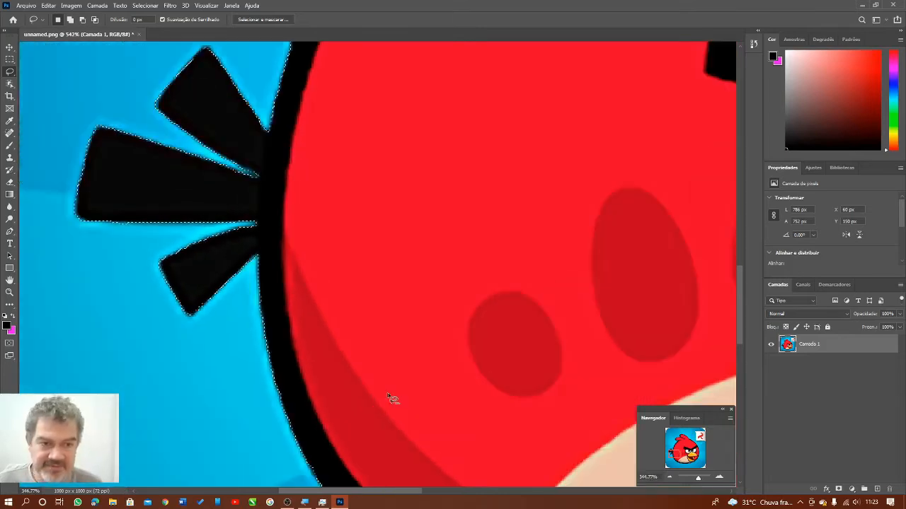
scroll(389, 398, down, 4)
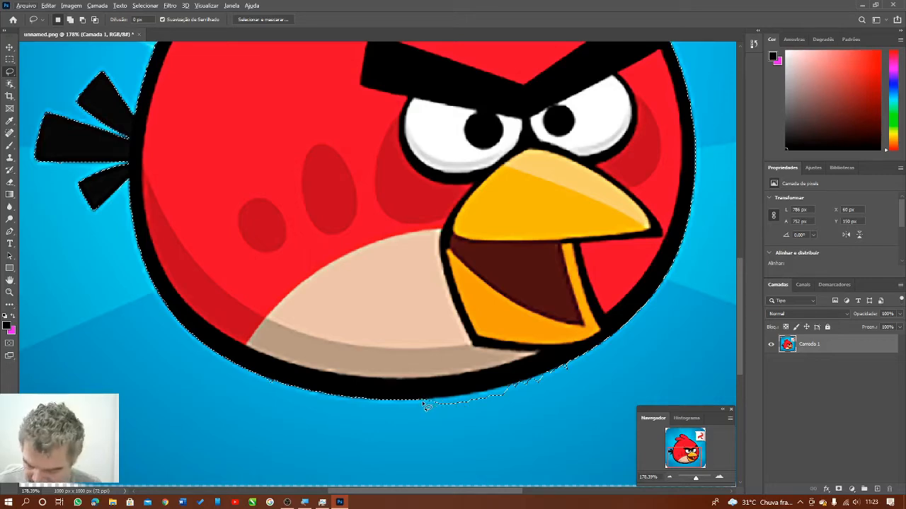
key(ctrl+d)
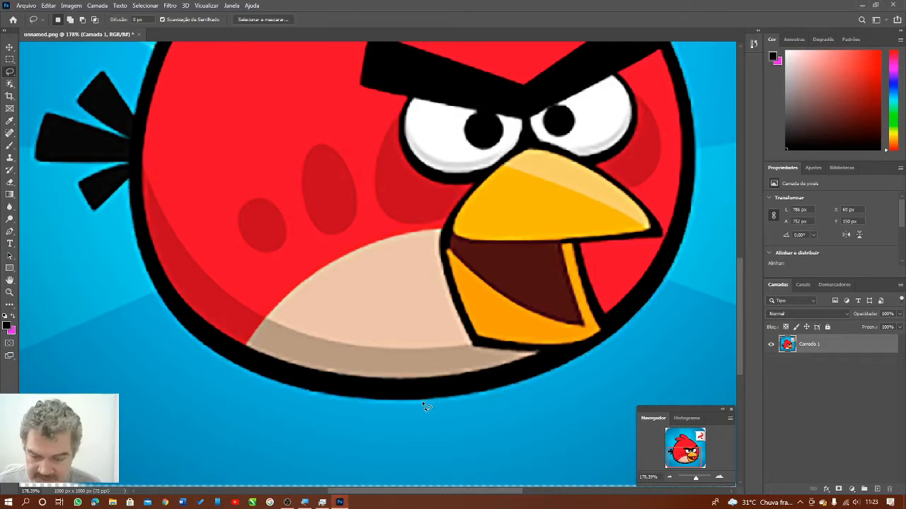
key(ctrl+shift+d)
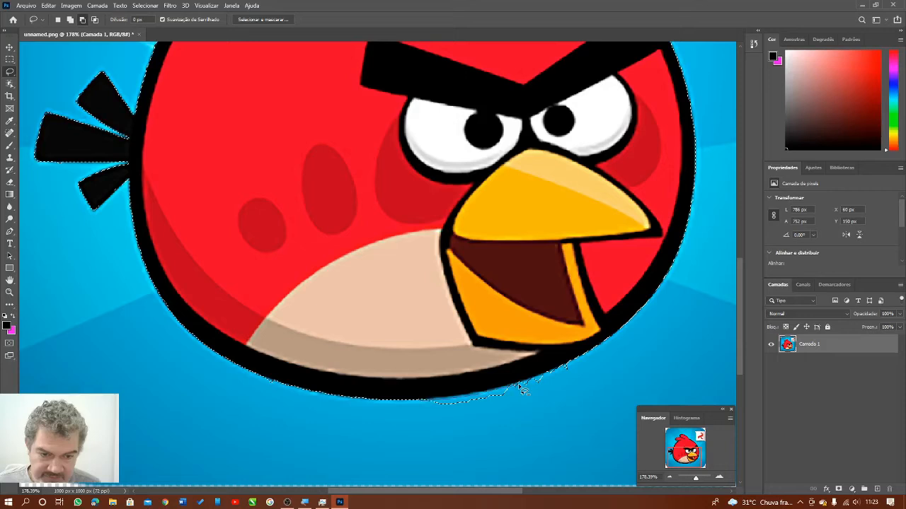
drag(522, 389, 423, 411)
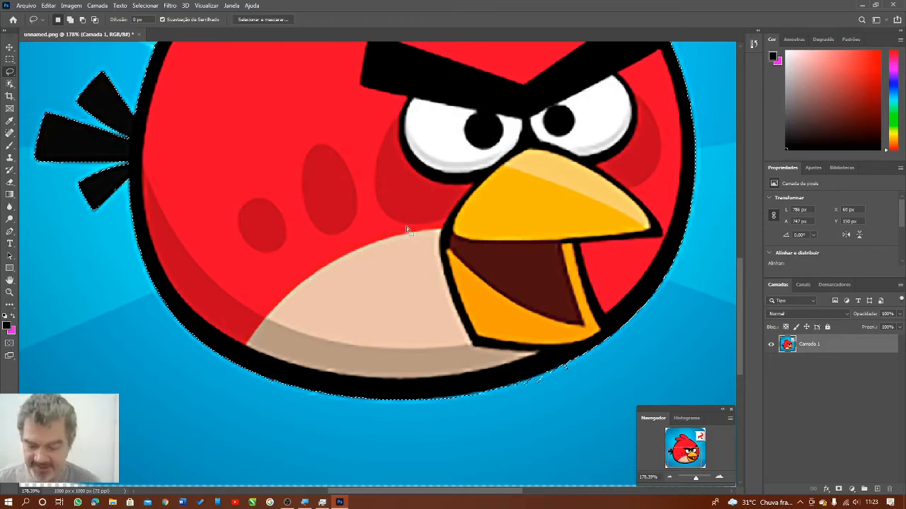
Step: View the image at 100% and invert the selection to cover the background around the bird
click(670, 479)
click(670, 479)
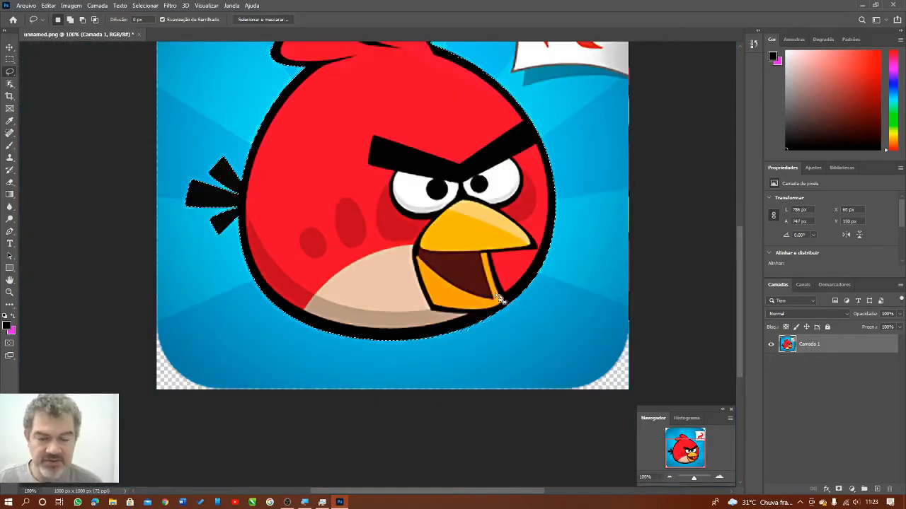
scroll(451, 257, up, 5)
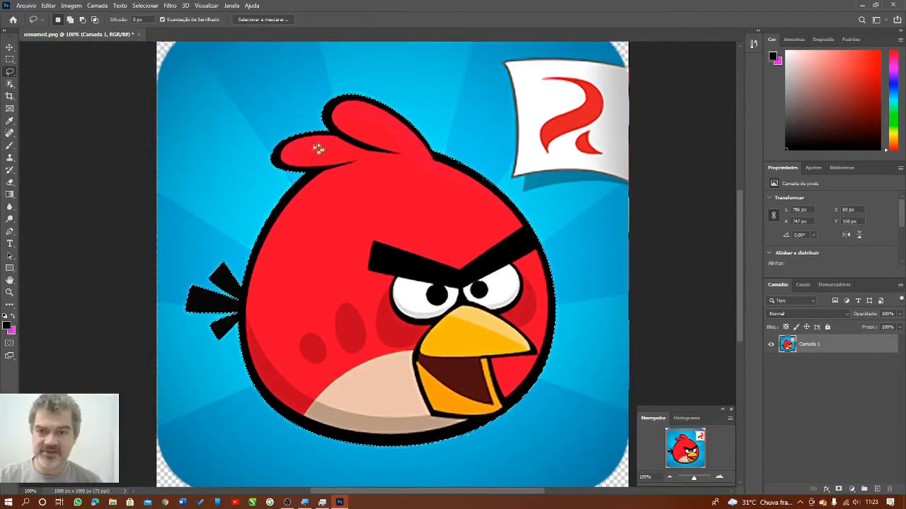
click(141, 7)
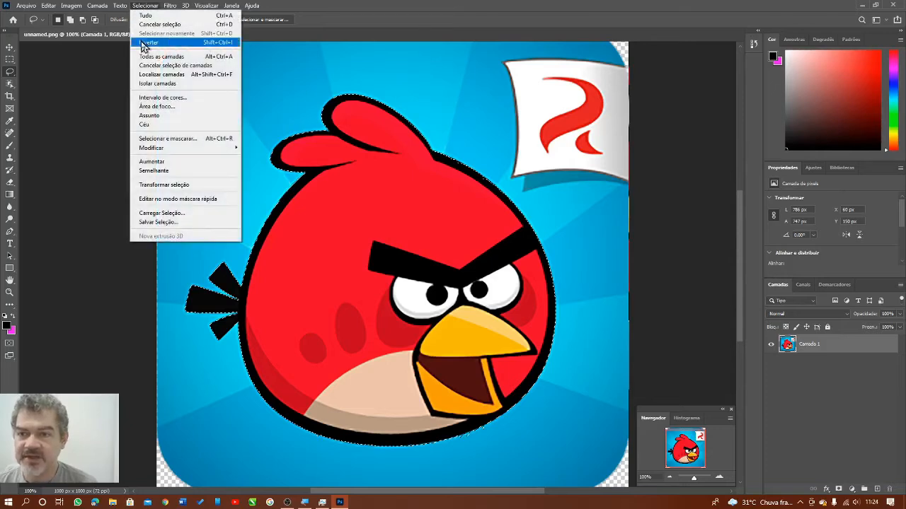
click(228, 46)
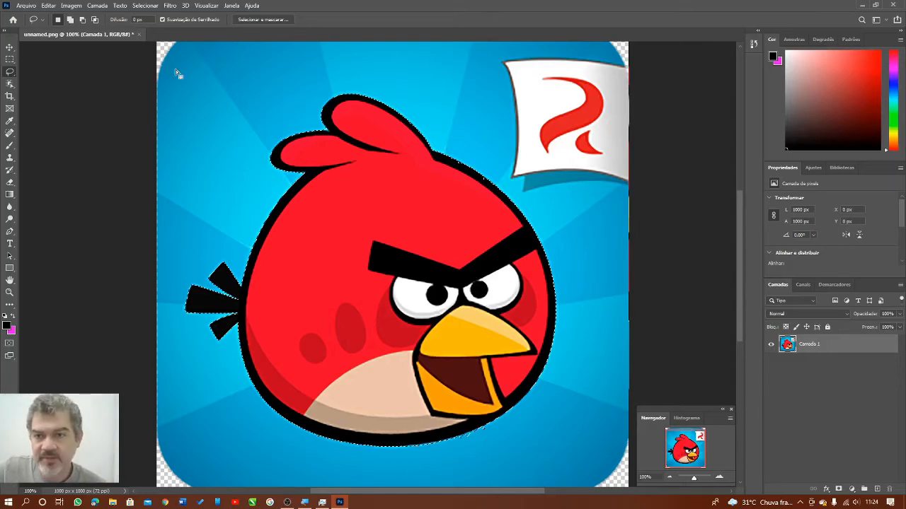
Step: Delete the selected blue background and flag around the bird
scroll(298, 155, down, 3)
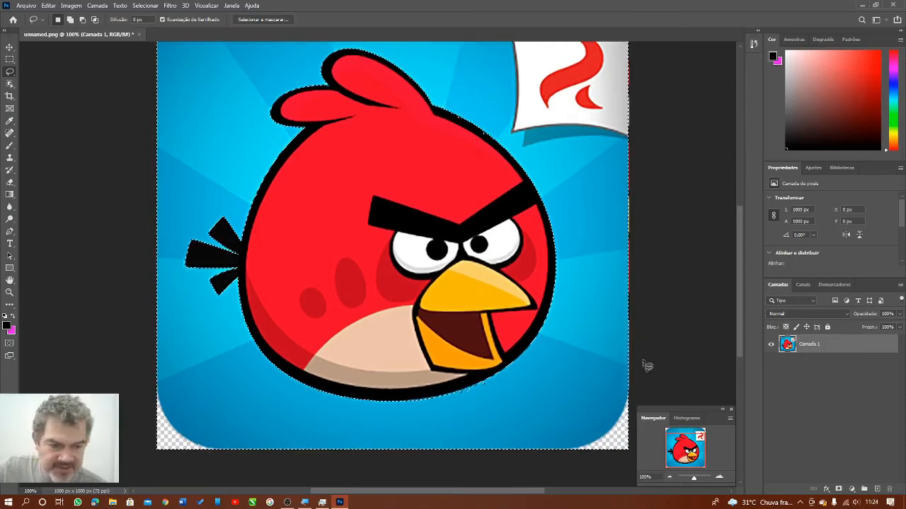
scroll(632, 162, up, 6)
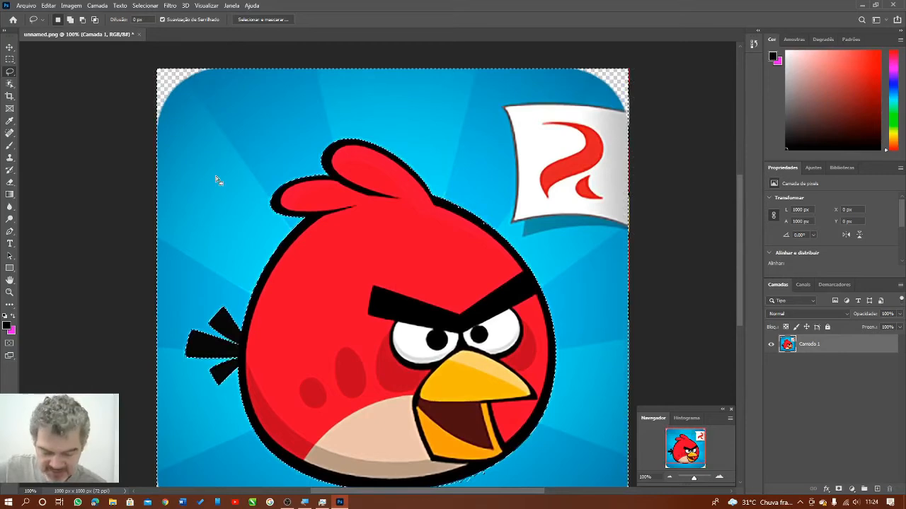
key(Delete)
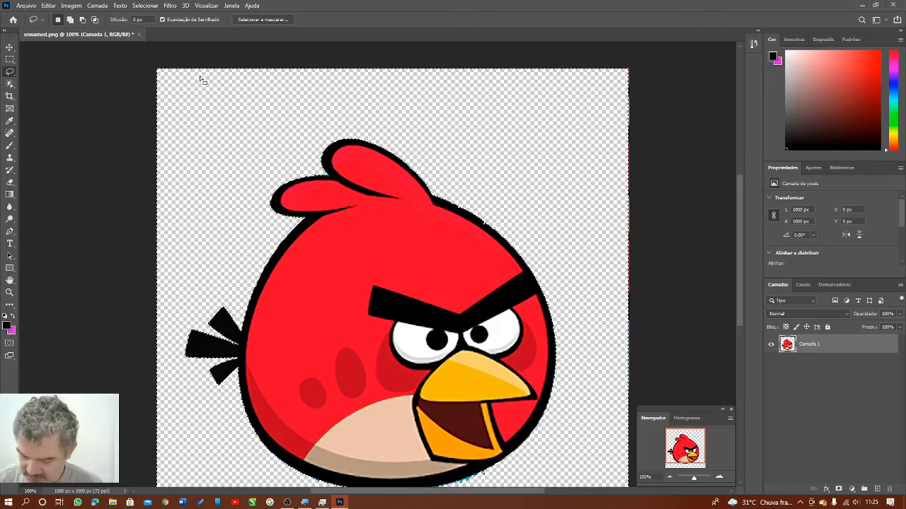
Step: Undo the deletion of the background around the bird and clear the selection
key(ctrl+z)
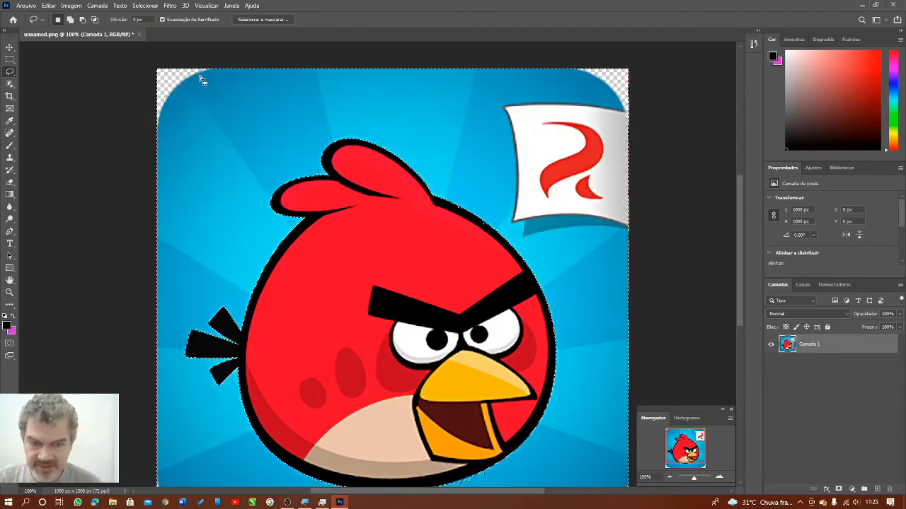
key(ctrl+d)
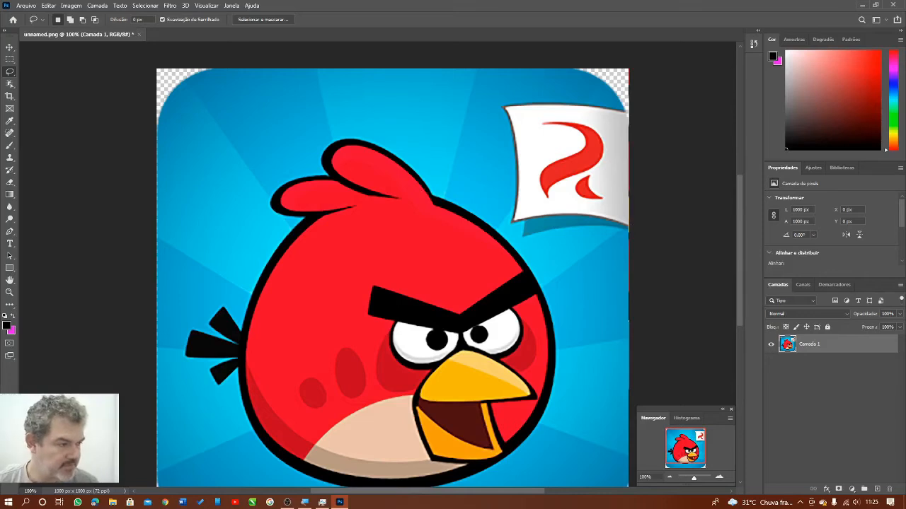
key(alt+Tab)
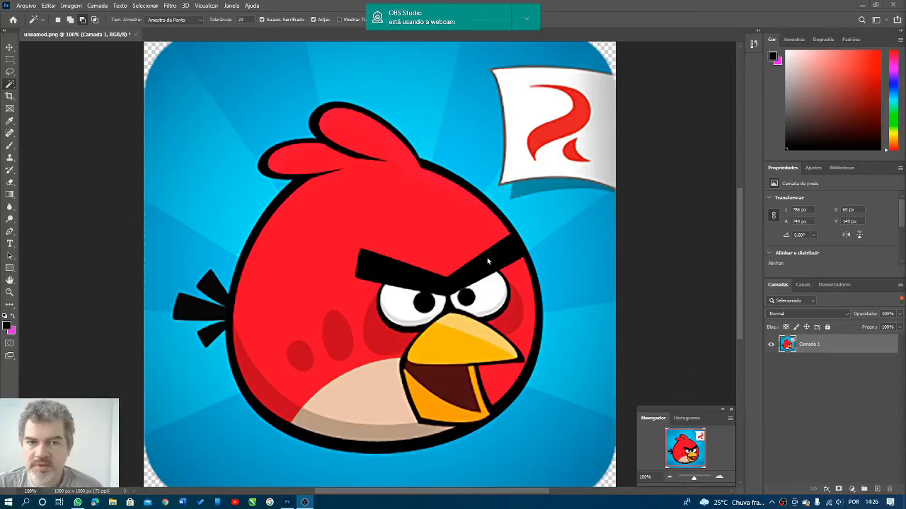
Step: Show the selection tools grouped with the Magic Wand, keep the Magic Wand active, and clear the selection around the bird
right_click(10, 85)
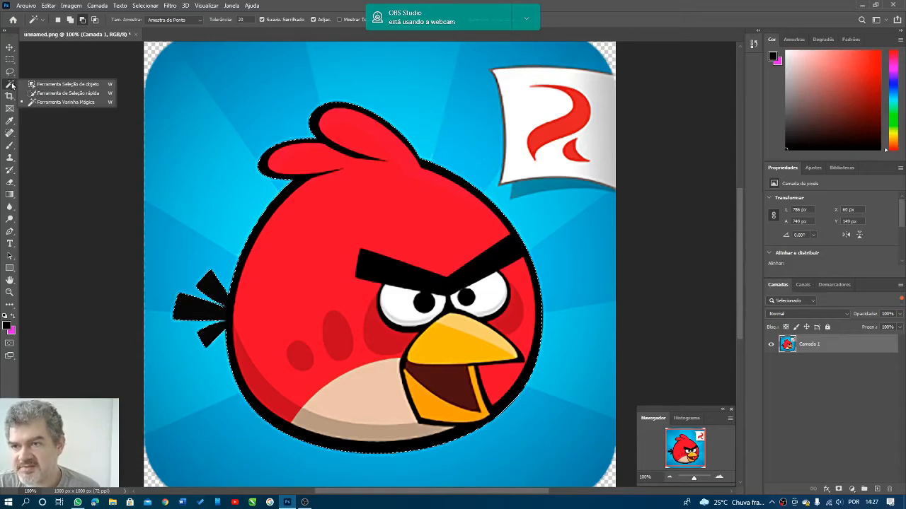
click(12, 85)
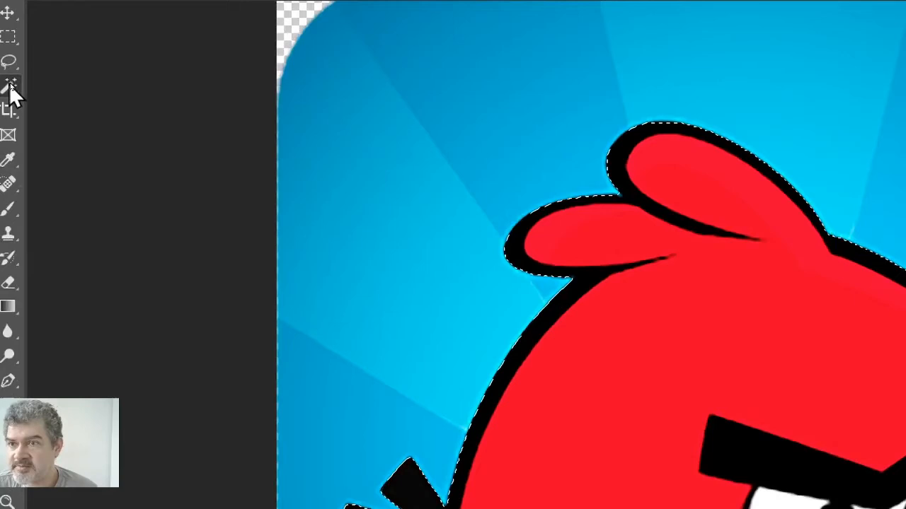
right_click(10, 85)
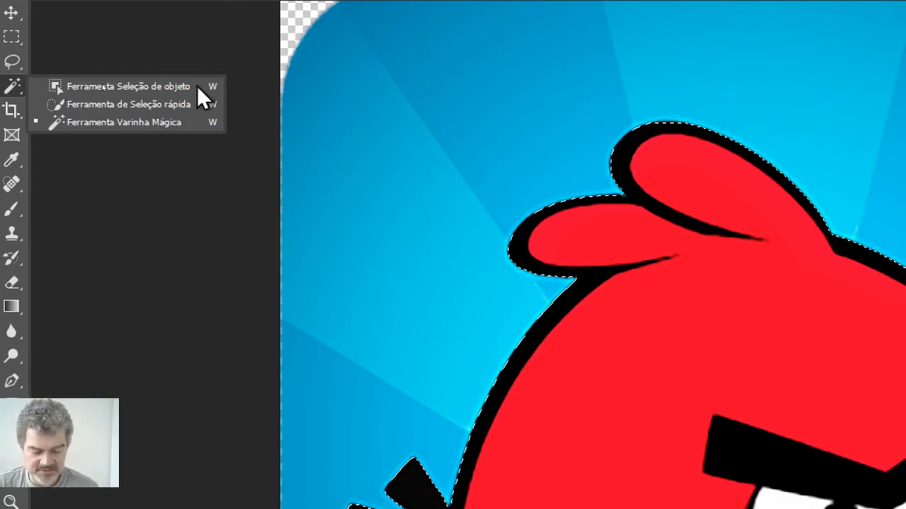
key(Escape)
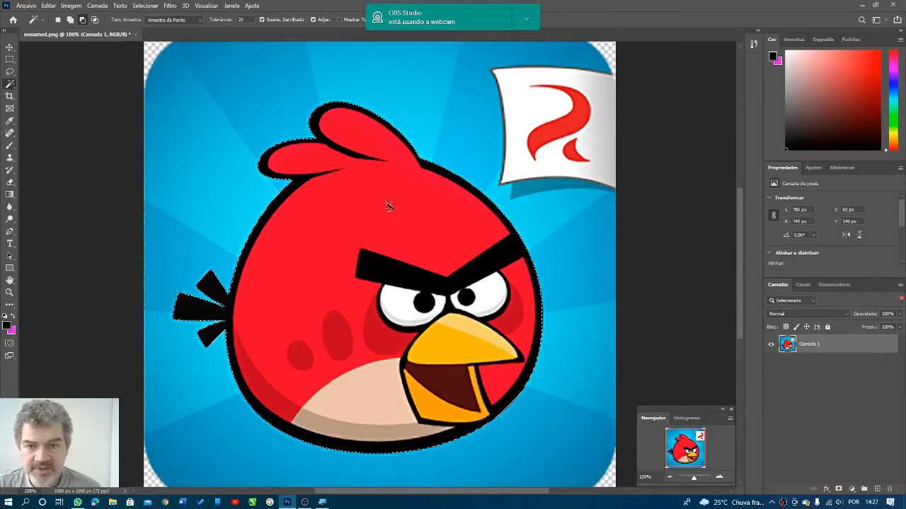
key(ctrl+d)
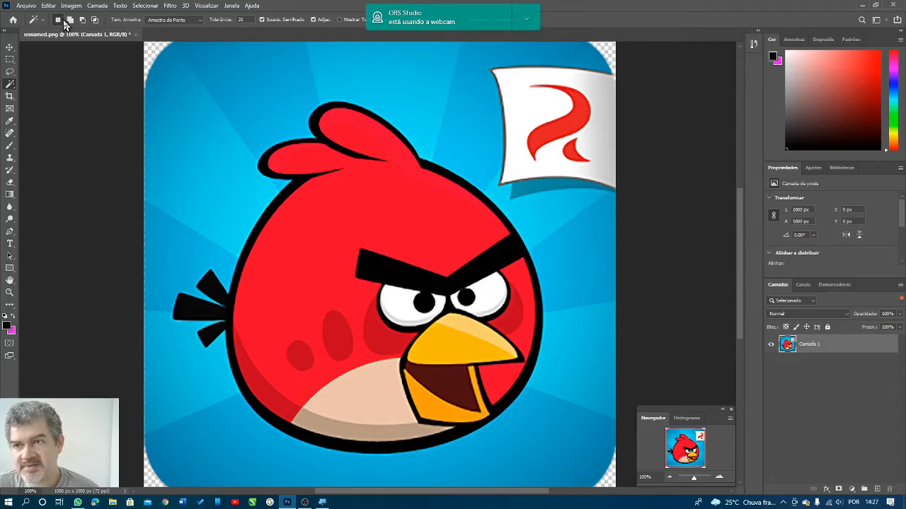
Step: Try separate Magic Wand selections of the bird's red body, beige belly and black outline in new-selection mode at tolerance 20
click(329, 145)
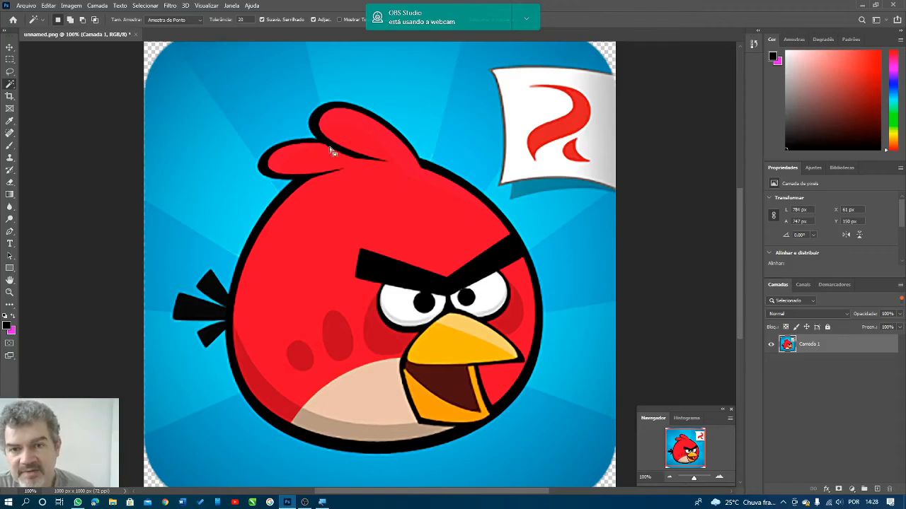
key(ctrl+d)
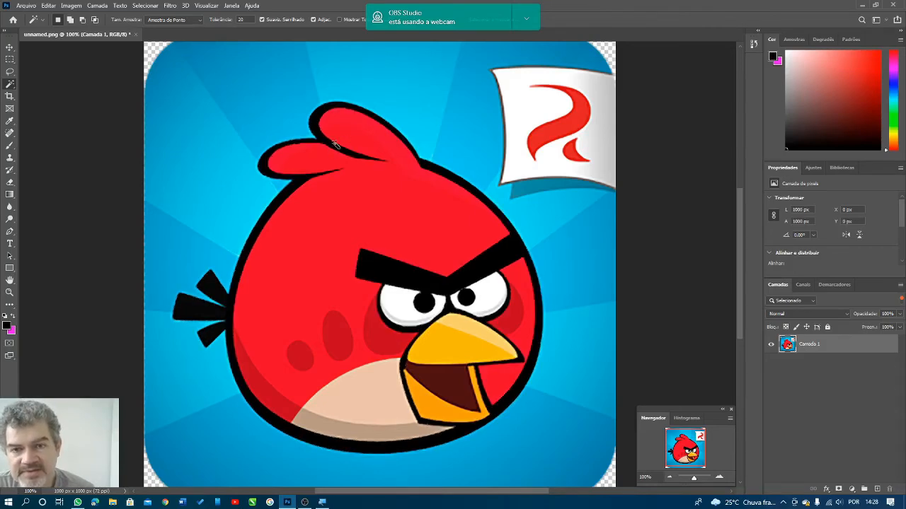
click(336, 170)
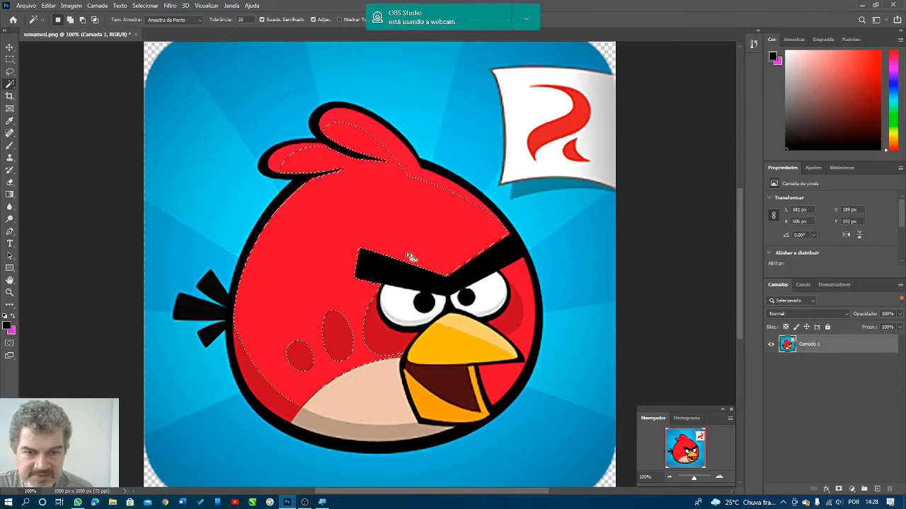
click(347, 394)
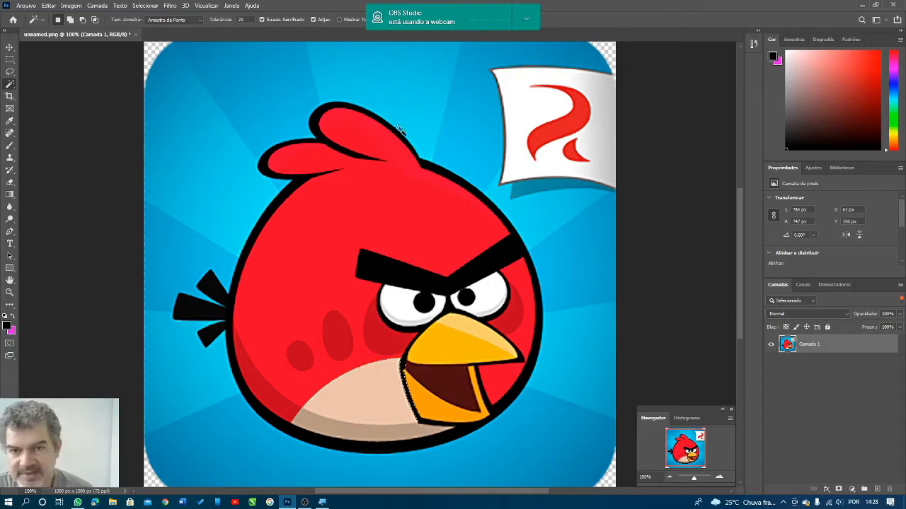
click(391, 162)
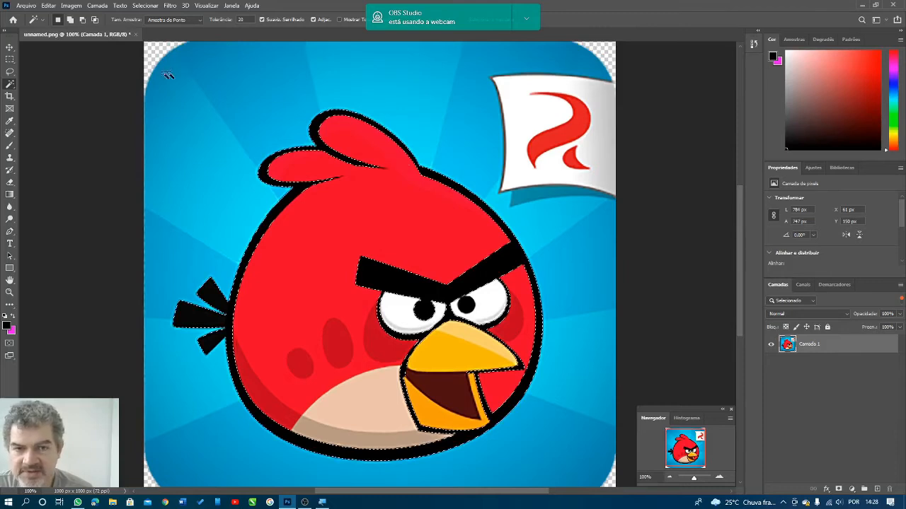
Step: Switch the Magic Wand to add mode and add the red body, dark spots, cheek patch and shaded lower edge to the outline selection
click(71, 24)
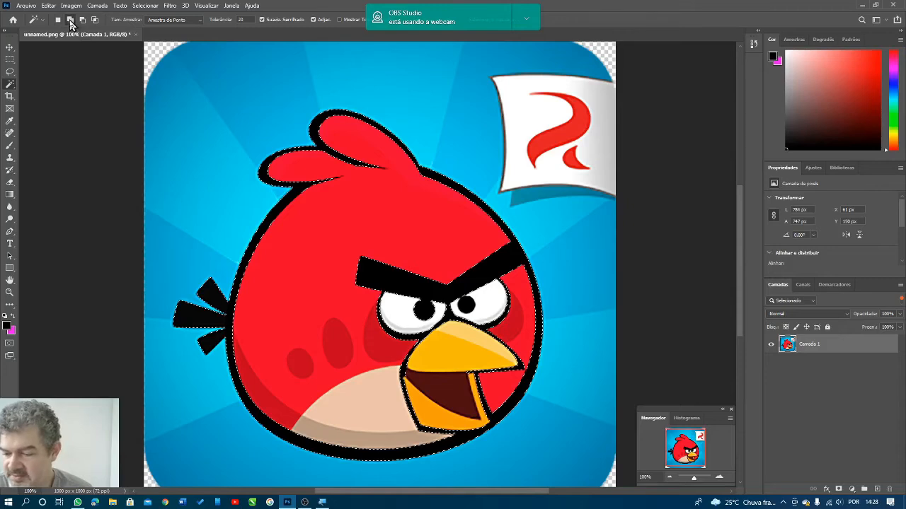
click(384, 220)
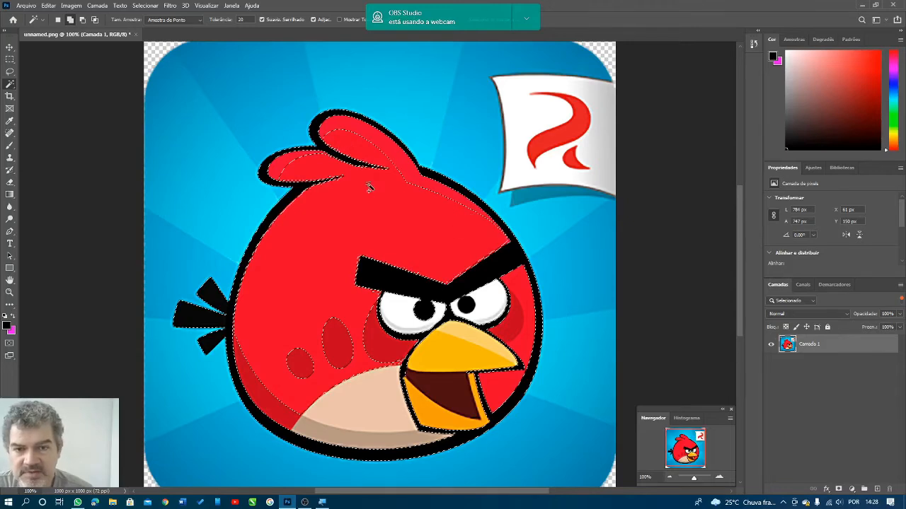
scroll(370, 187, up, 1)
scroll(371, 187, down, 1)
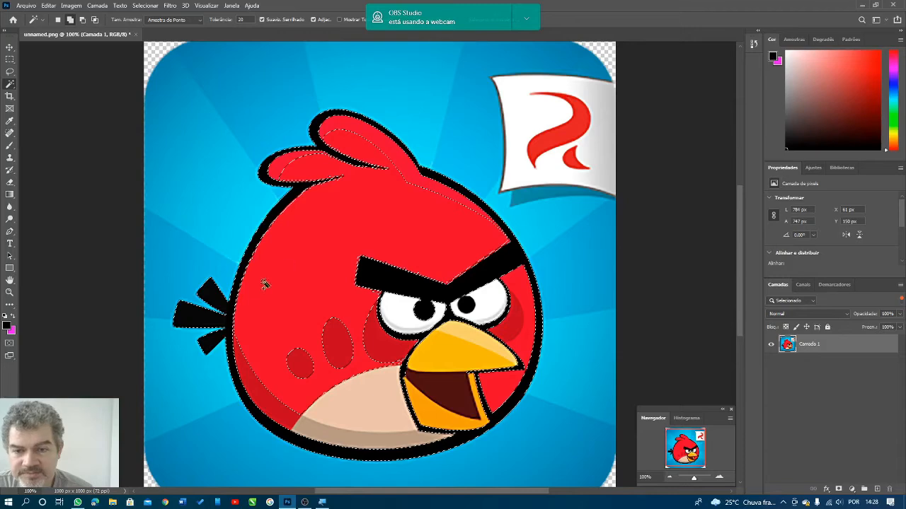
click(304, 371)
click(344, 340)
click(389, 341)
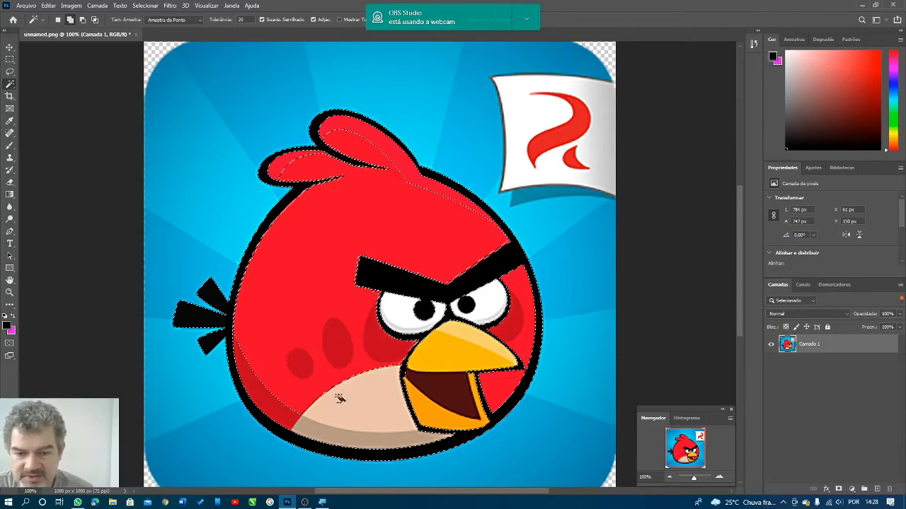
click(289, 411)
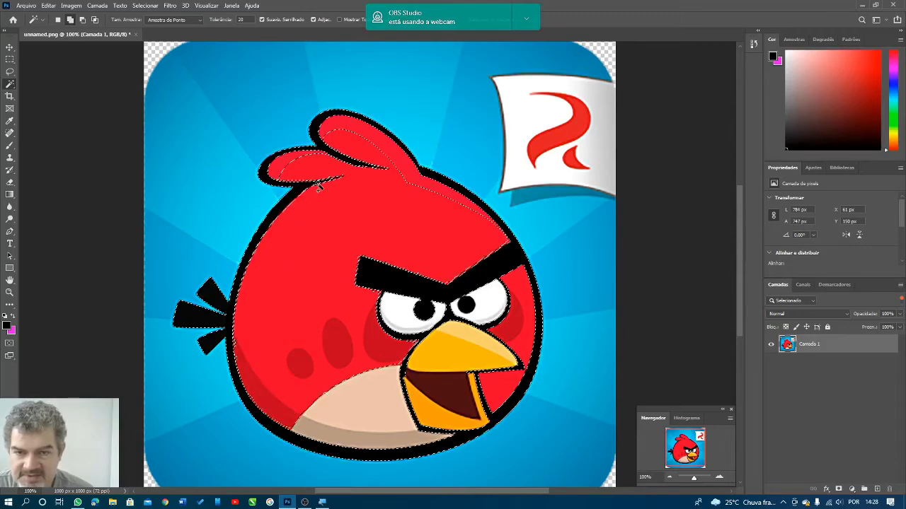
Step: Add the missed red areas of both crest feathers and the upper forehead edge to the Magic Wand selection
scroll(360, 164, up, 1)
scroll(360, 164, down, 1)
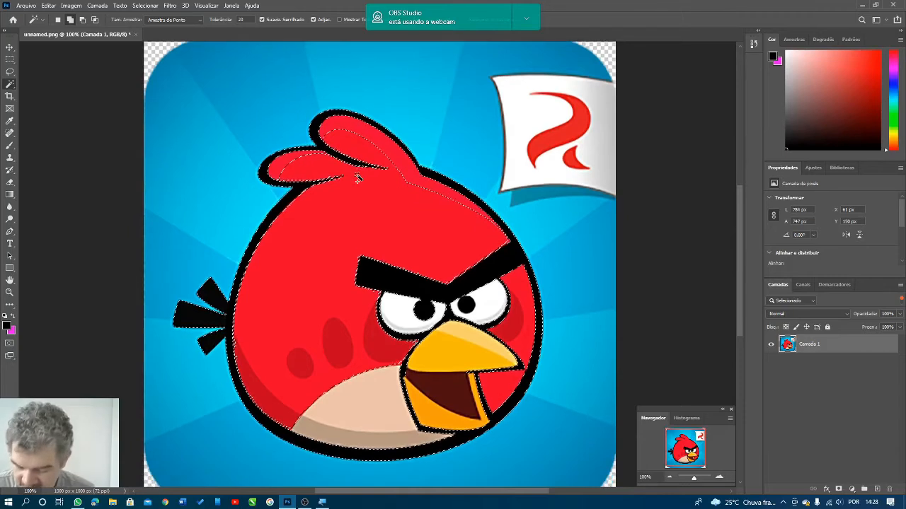
scroll(361, 162, up, 3)
scroll(365, 157, up, 2)
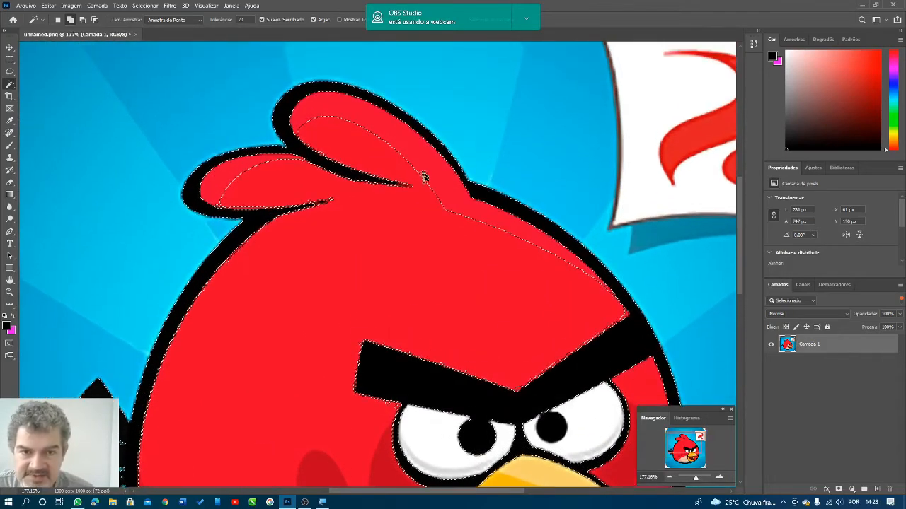
click(429, 185)
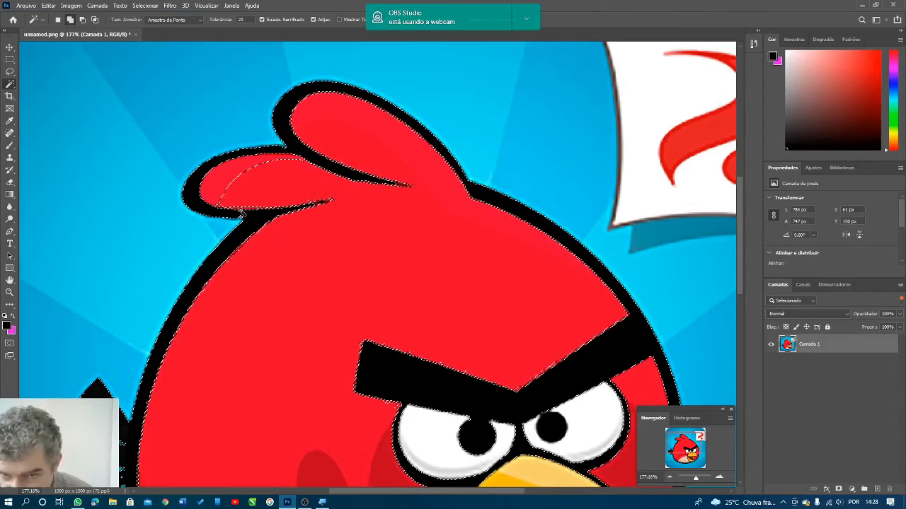
click(242, 210)
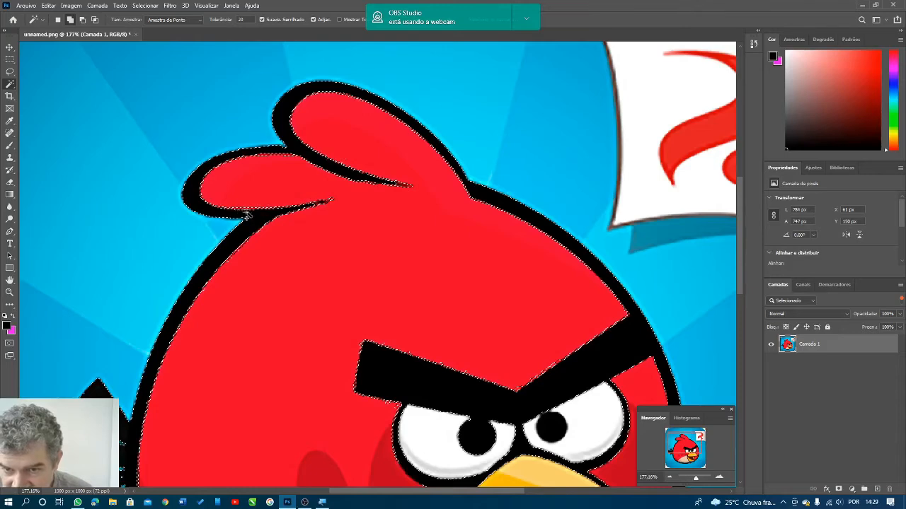
Step: Fit the whole image in view, clear the selection, and select the dark blue ray above the smaller crest feather with the Magic Wand
scroll(409, 275, down, 2)
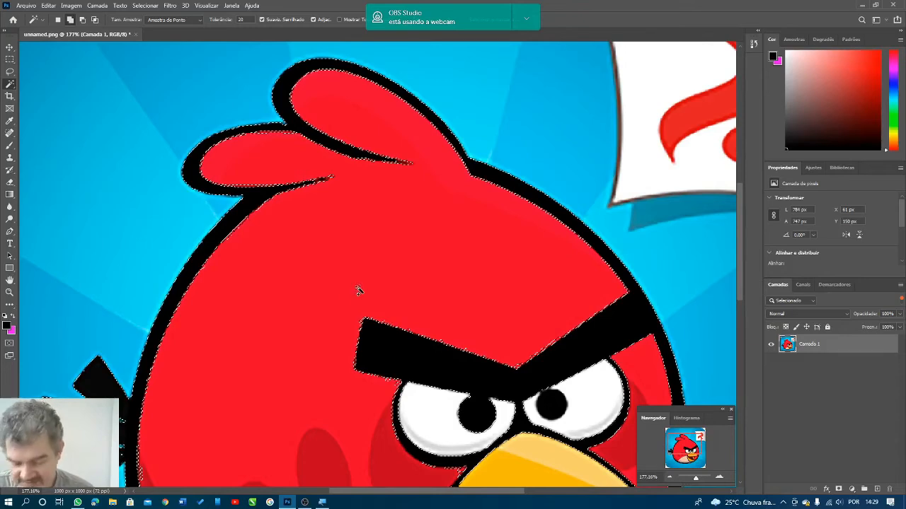
key(ctrl+0)
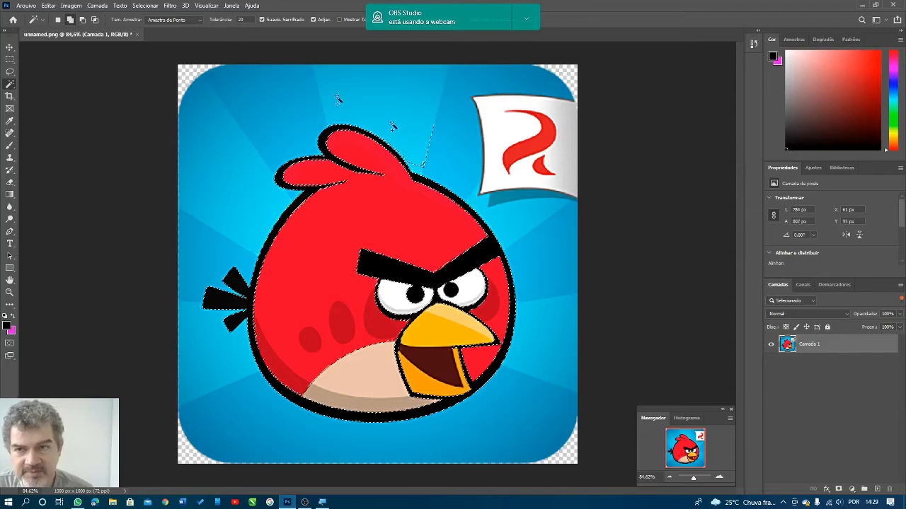
key(ctrl+d)
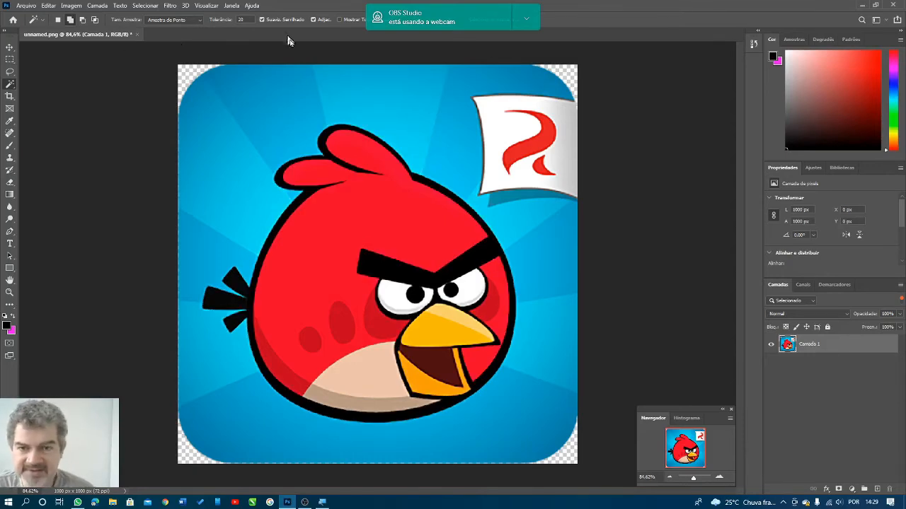
click(307, 116)
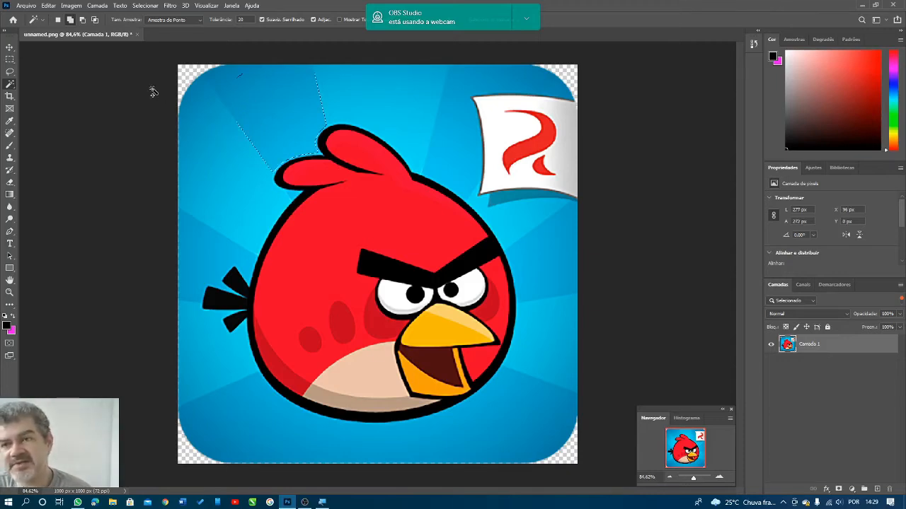
Step: Set the Magic Wand tolerance to 10 and add blue patches beside the flag and in the ray left of the crest
mouse_move(247, 21)
mouse_down()
mouse_move(232, 21)
mouse_move(242, 20)
mouse_up()
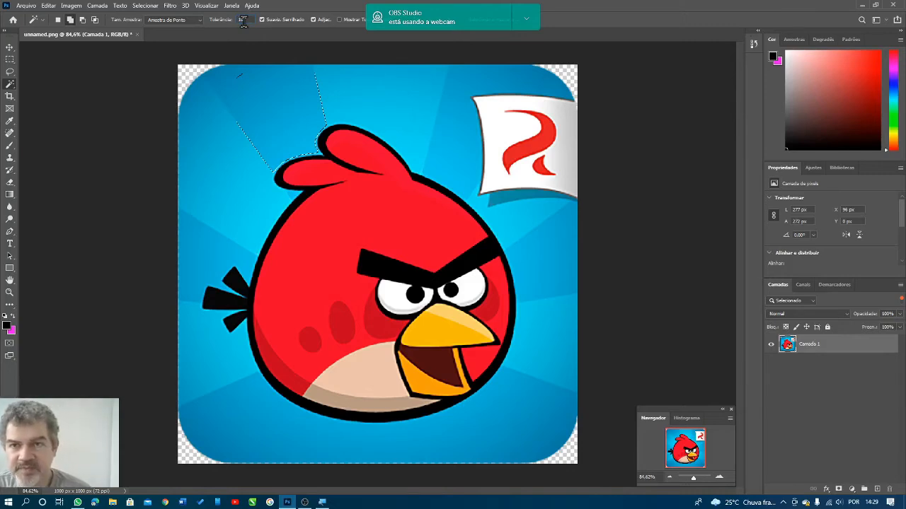
click(448, 133)
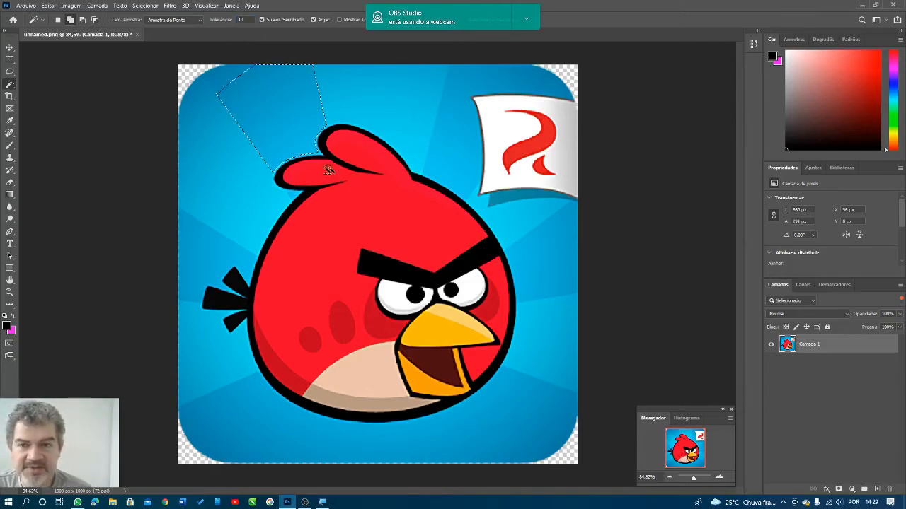
click(209, 138)
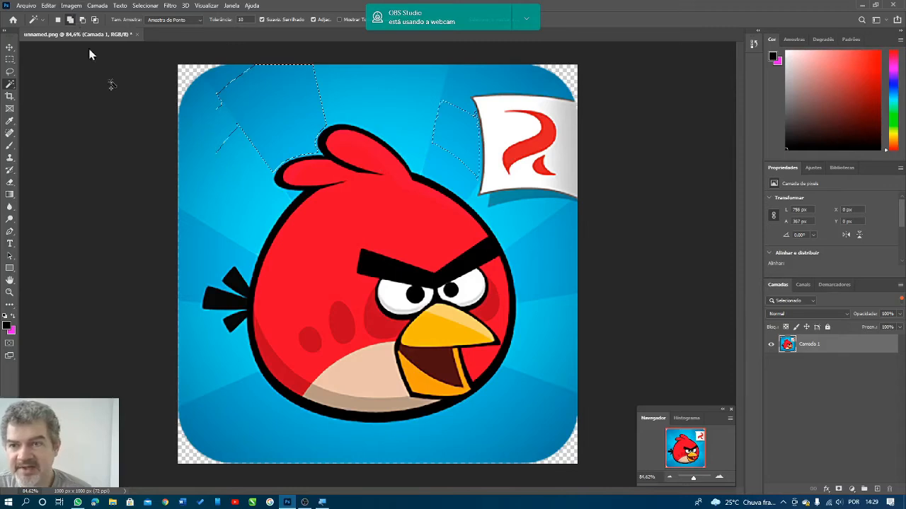
click(235, 178)
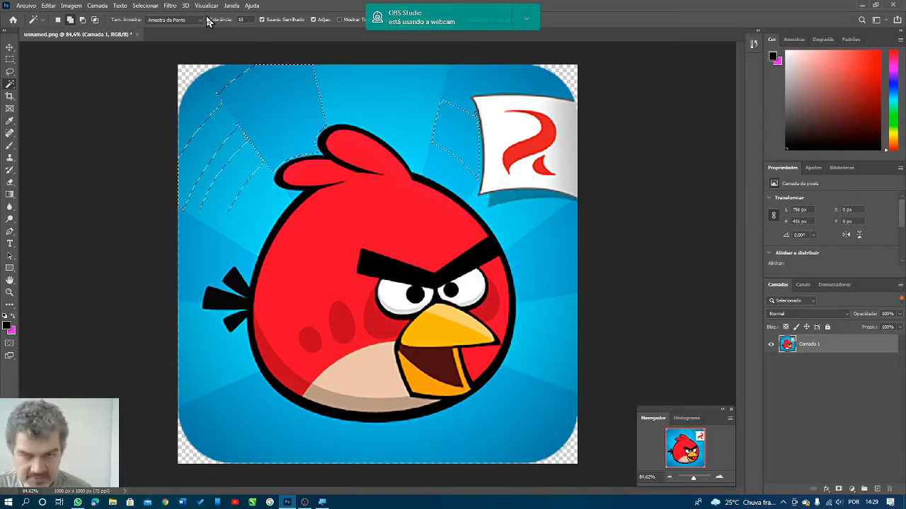
Step: Set the Magic Wand tolerance to 30 and add the blue rays above and left of the bird, the crest gap, and the area beside the flag
click(238, 20)
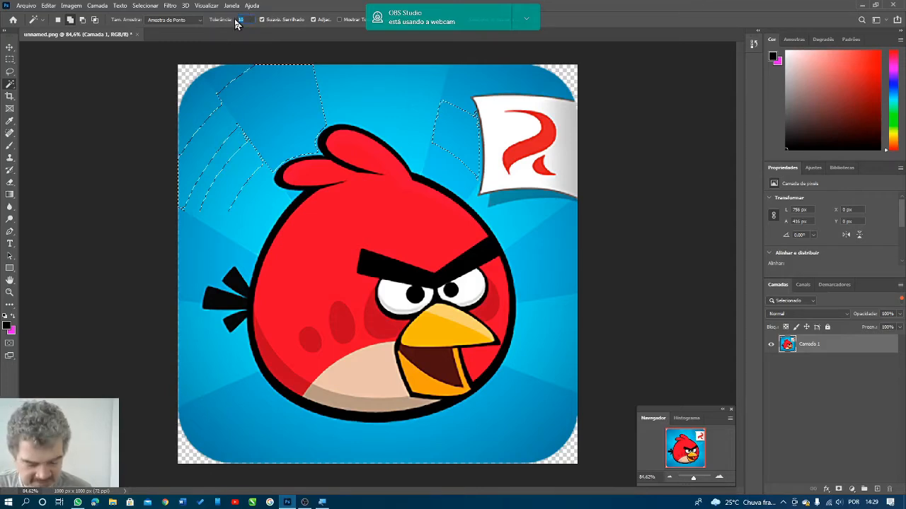
click(330, 110)
click(214, 90)
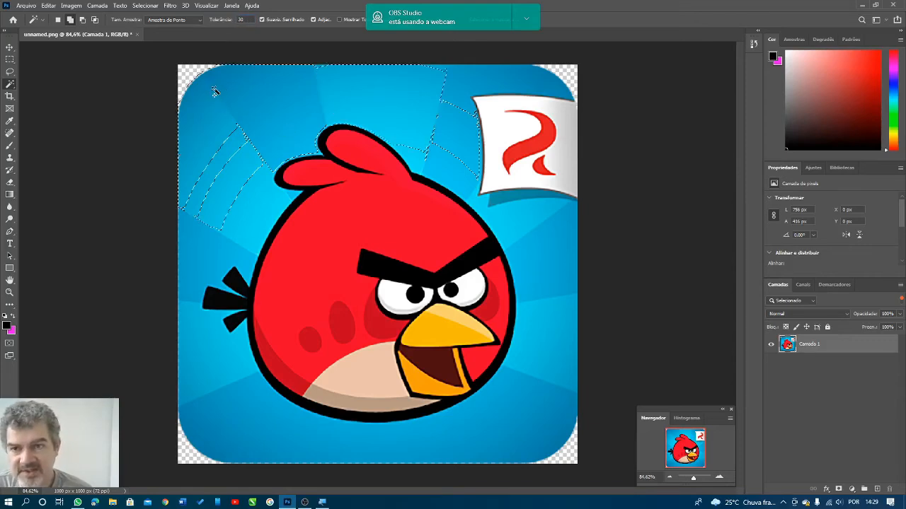
click(220, 164)
click(251, 204)
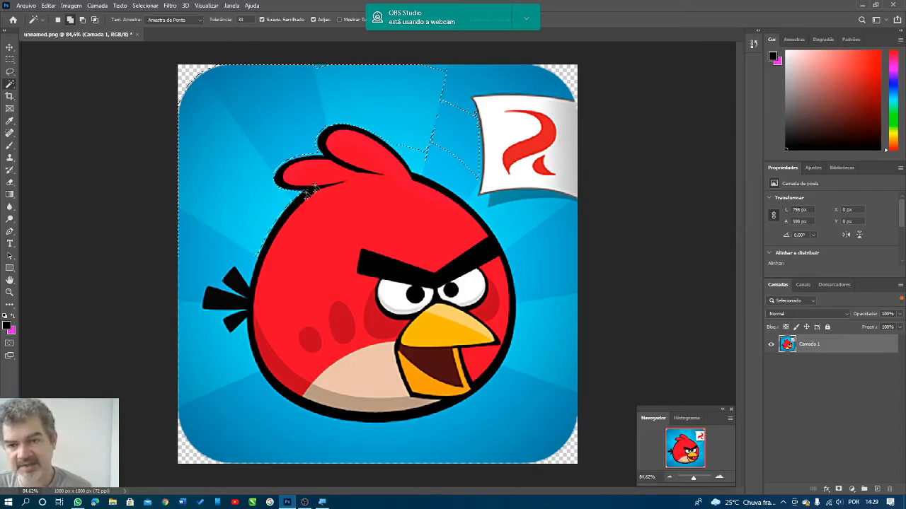
click(319, 157)
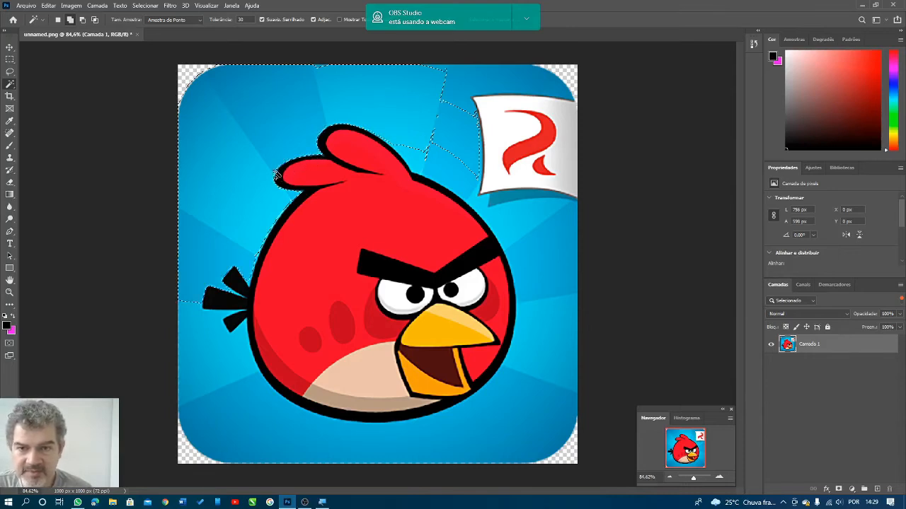
click(435, 178)
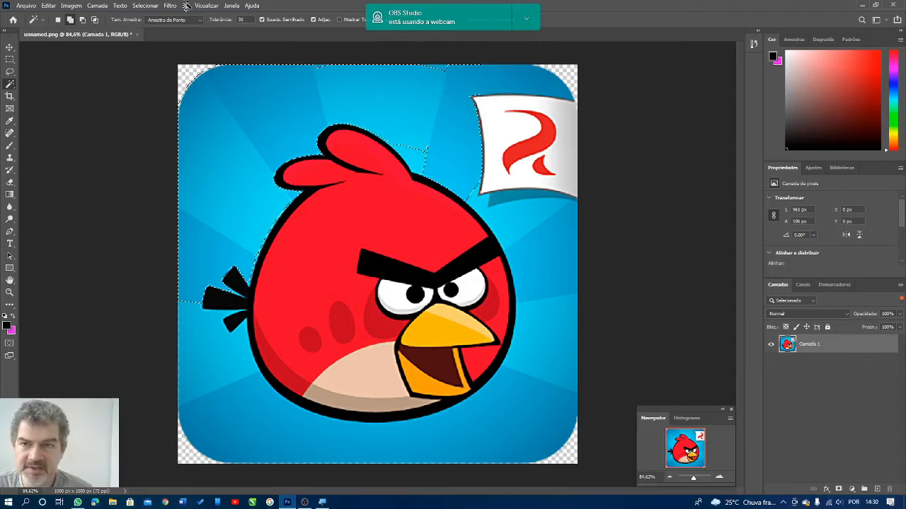
Step: Set the Magic Wand tolerance to 40 and add the remaining blue background around the bird and flag to the selection
click(241, 21)
text(40)
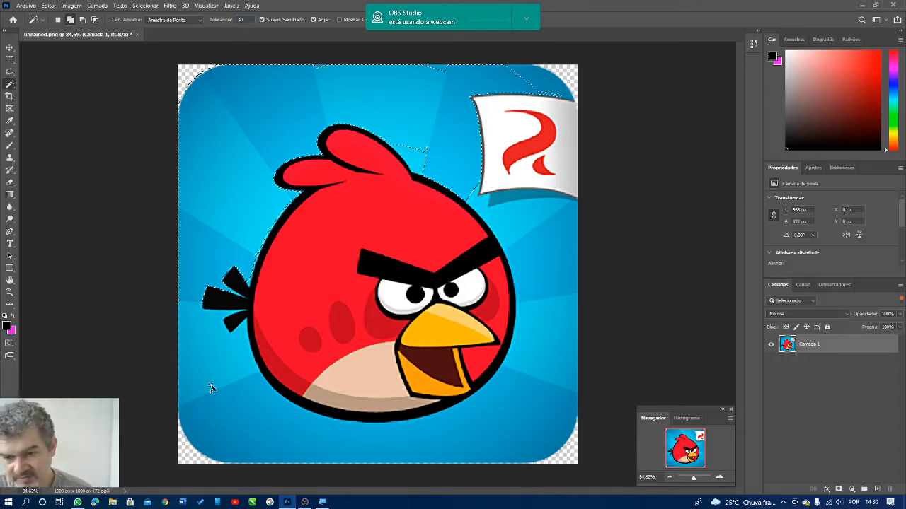
click(543, 101)
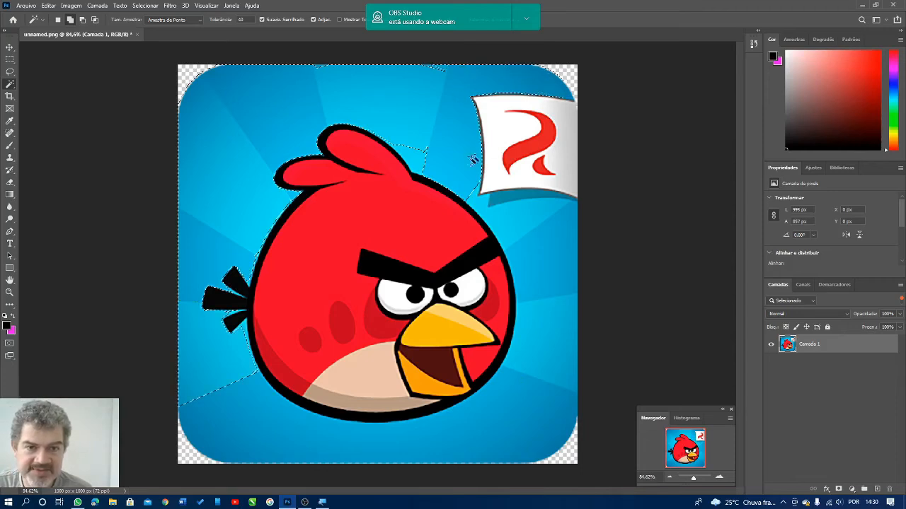
click(424, 162)
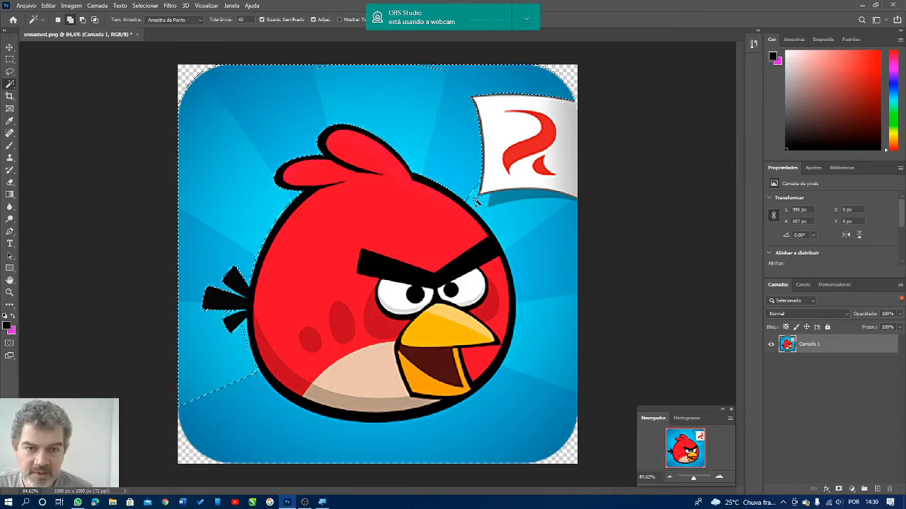
click(546, 254)
click(521, 429)
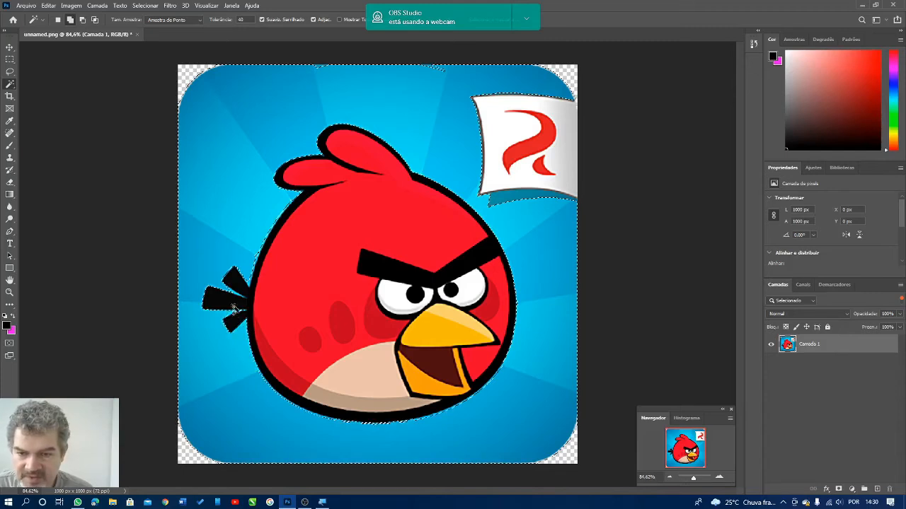
Step: Add the narrow blue gaps between the bird's tail feathers to the Magic Wand selection
scroll(232, 298, up, 6)
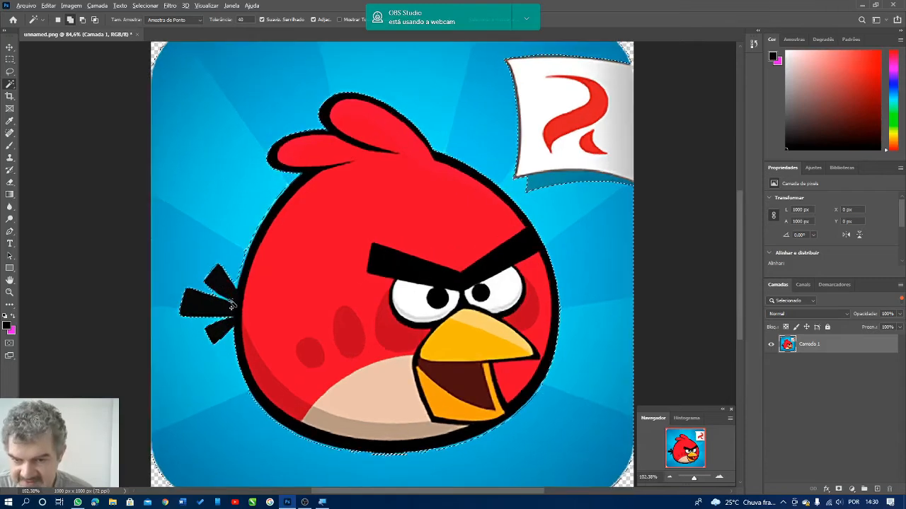
scroll(205, 297, up, 1)
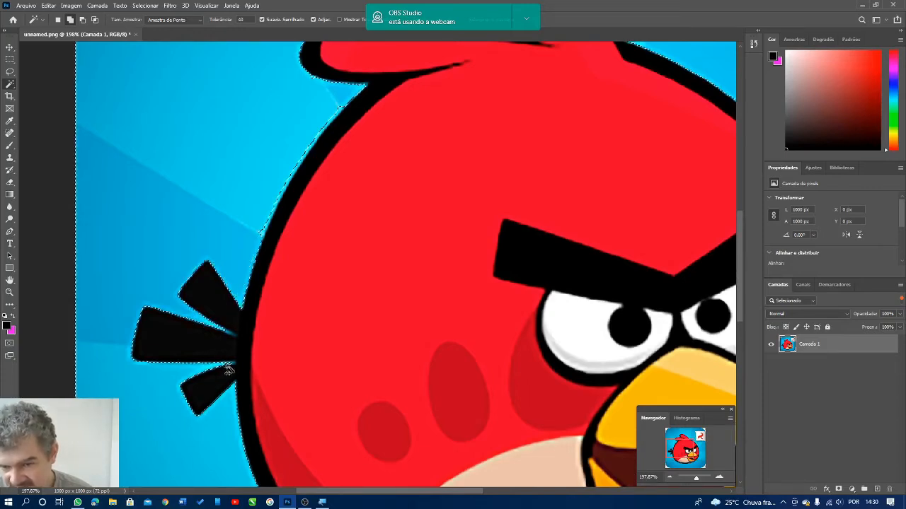
scroll(216, 369, up, 5)
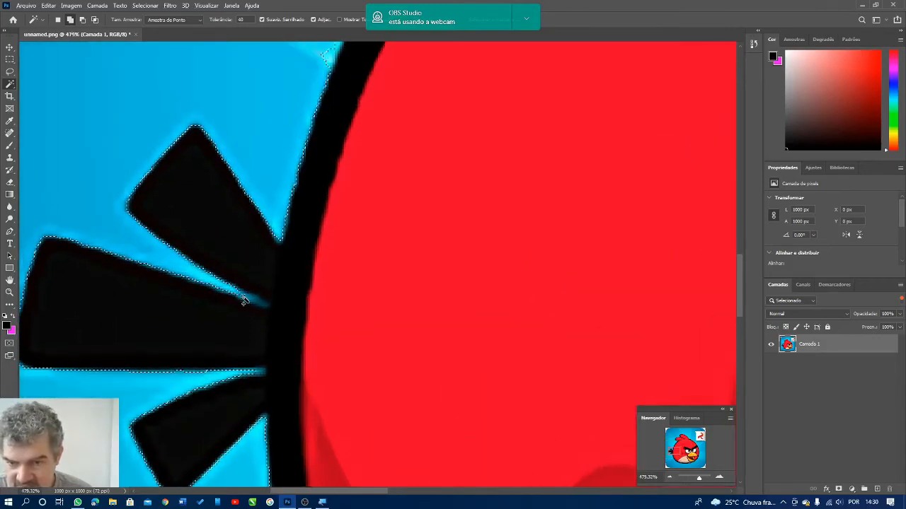
click(259, 300)
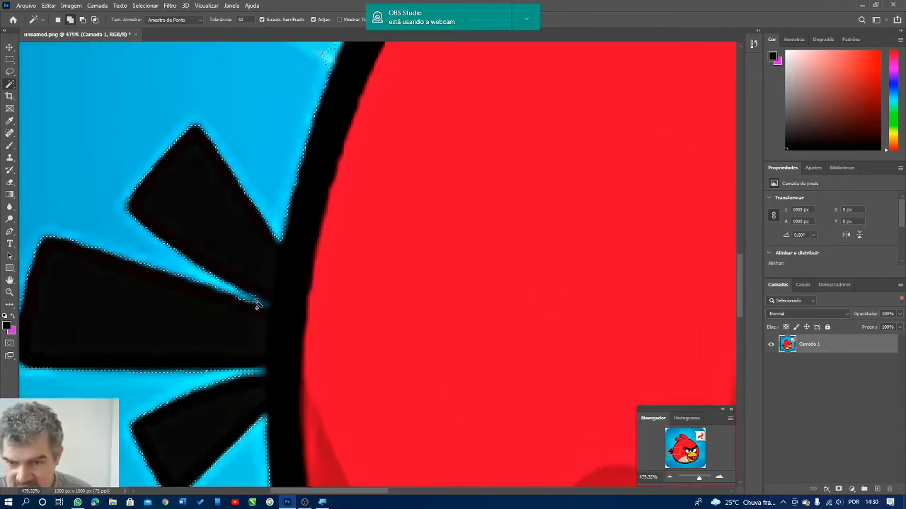
click(254, 375)
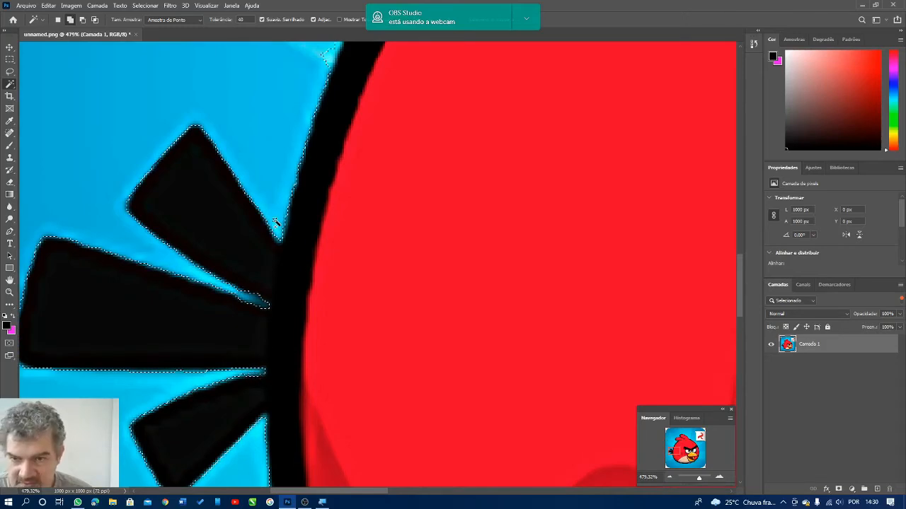
Step: Add the flag, its shadow and the image's transparent corners to the selection with the Rectangular Marquee in add mode
scroll(251, 310, down, 3)
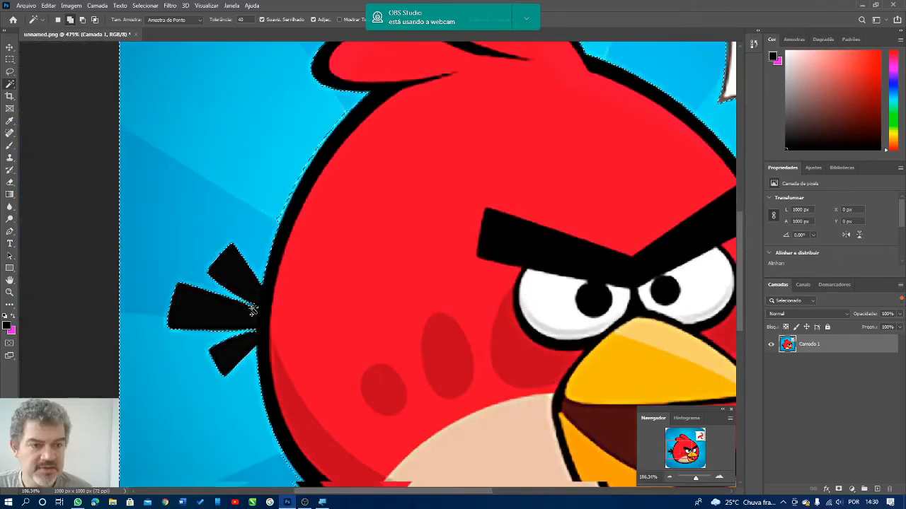
scroll(252, 310, down, 2)
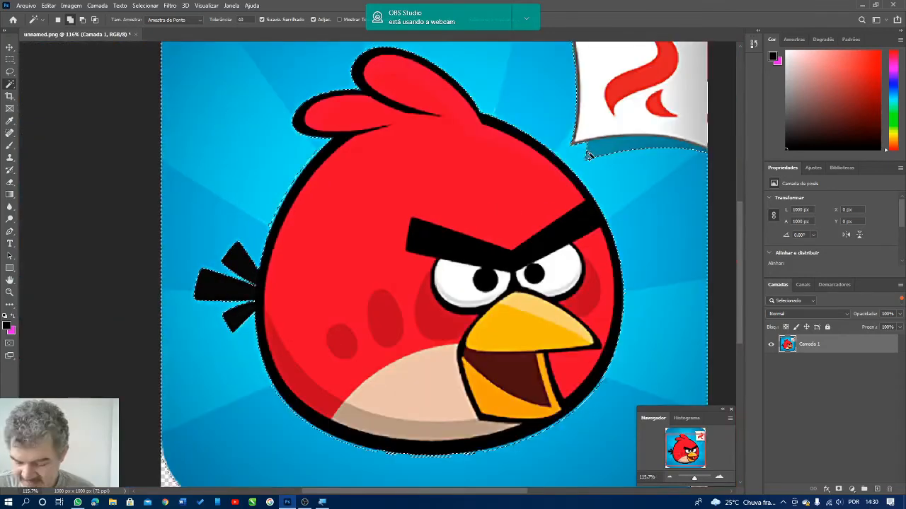
scroll(587, 154, down, 1)
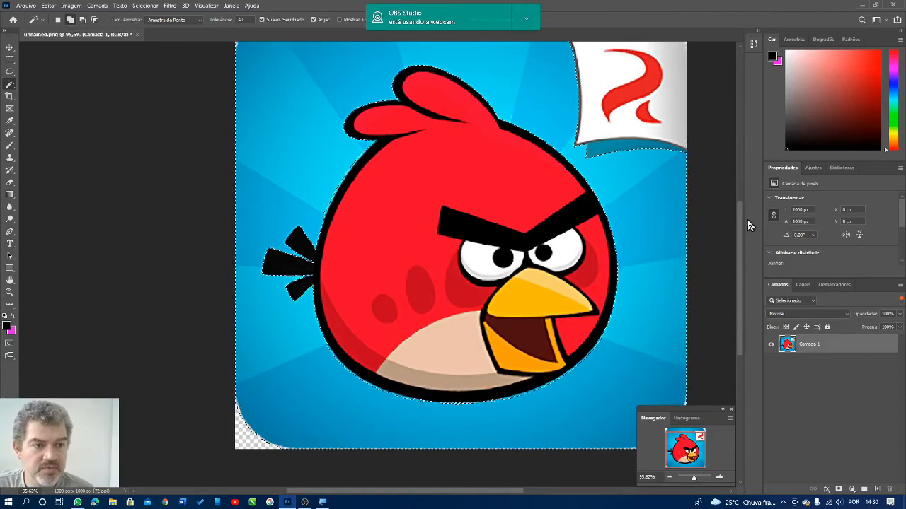
drag(740, 224, 738, 190)
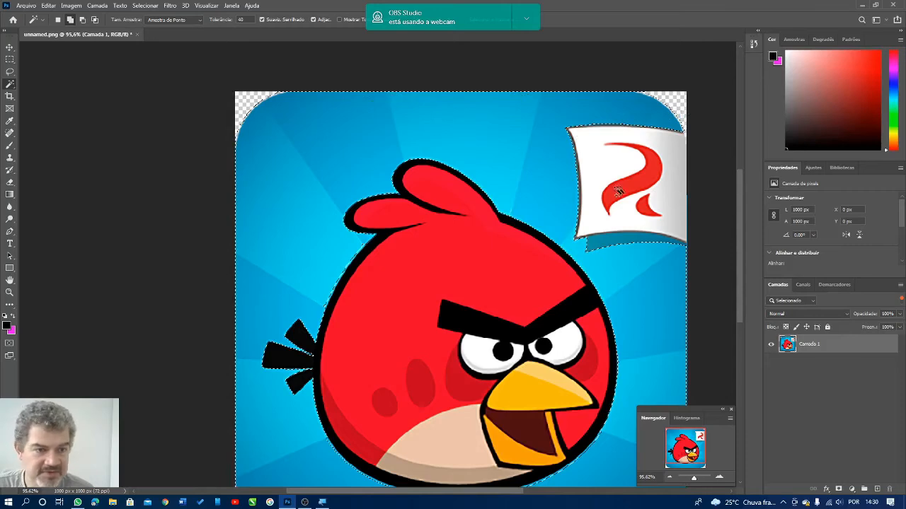
click(10, 59)
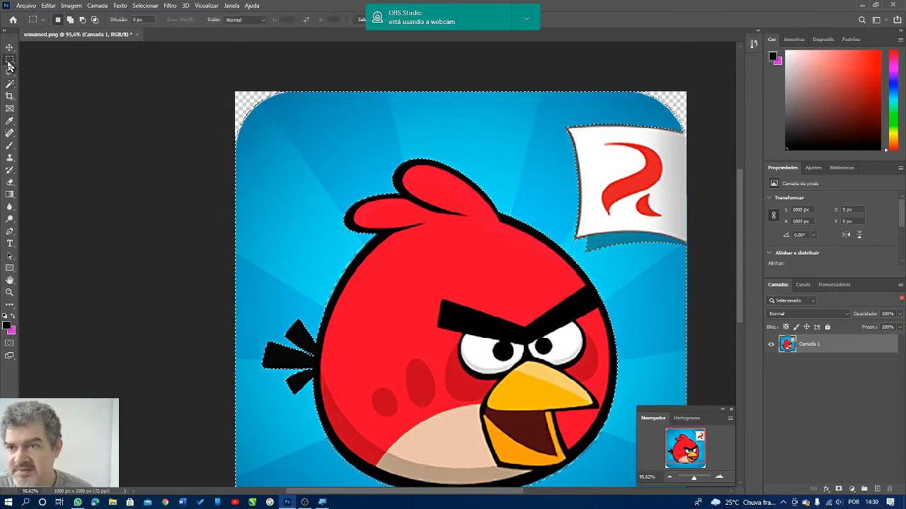
click(71, 22)
drag(556, 105, 667, 235)
drag(683, 233, 685, 233)
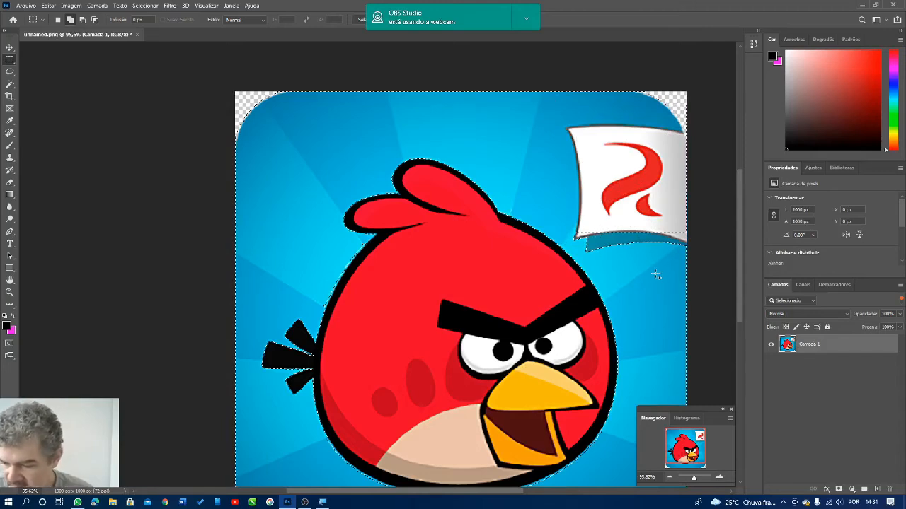
drag(572, 227, 697, 256)
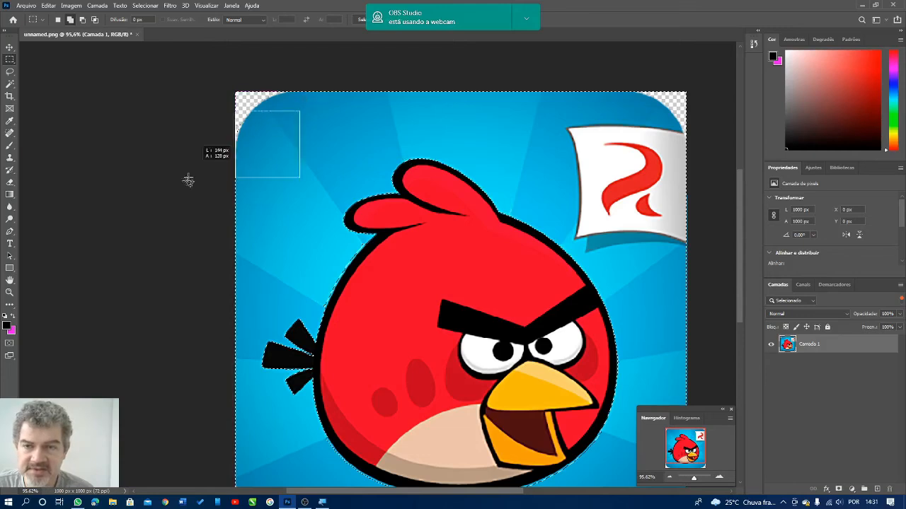
scroll(685, 289, down, 5)
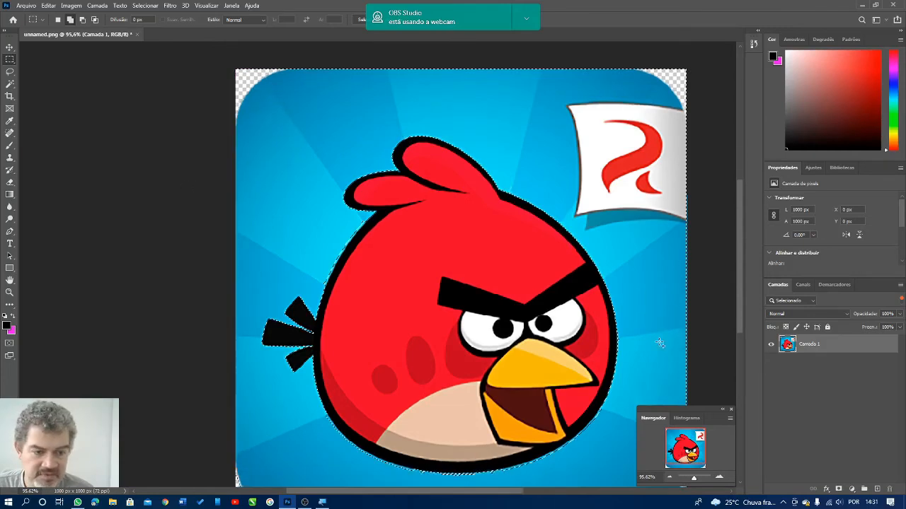
drag(299, 326, 192, 428)
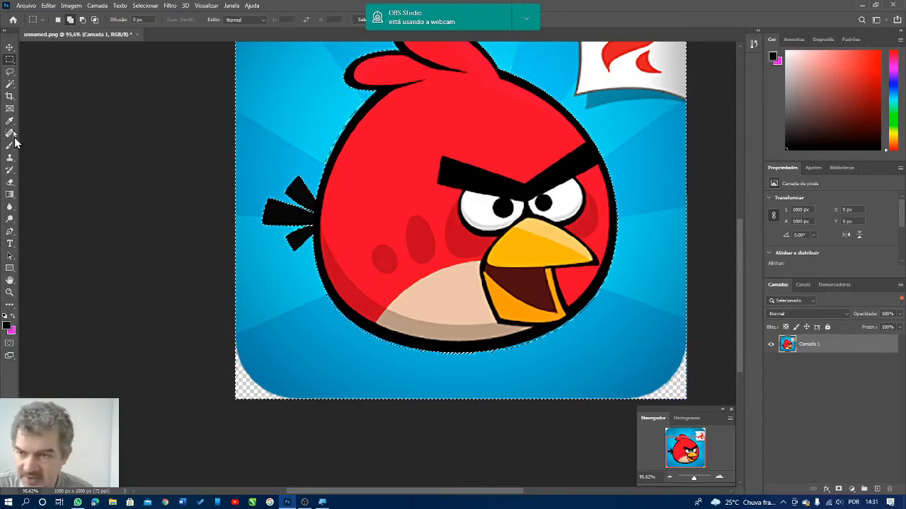
Step: Return to the Magic Wand, check the selection along the bird's lower outline, and delete the selected background
click(10, 85)
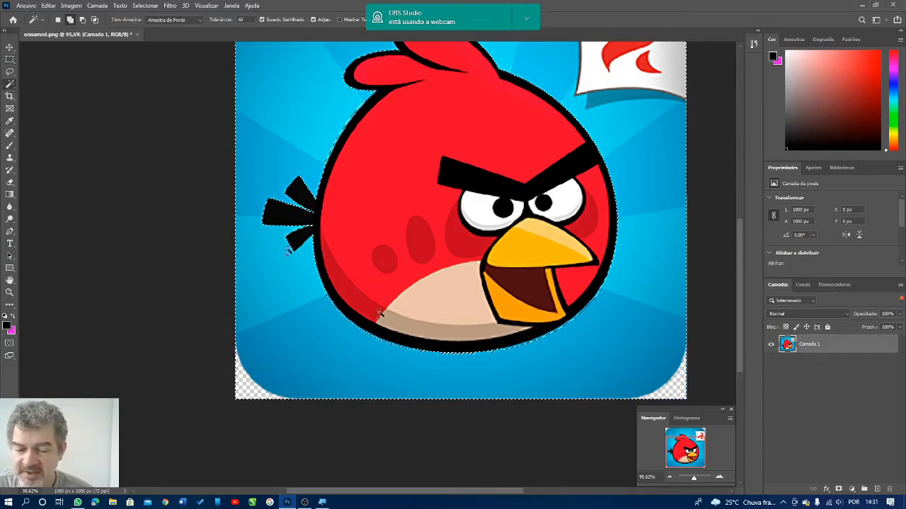
scroll(464, 368, up, 5)
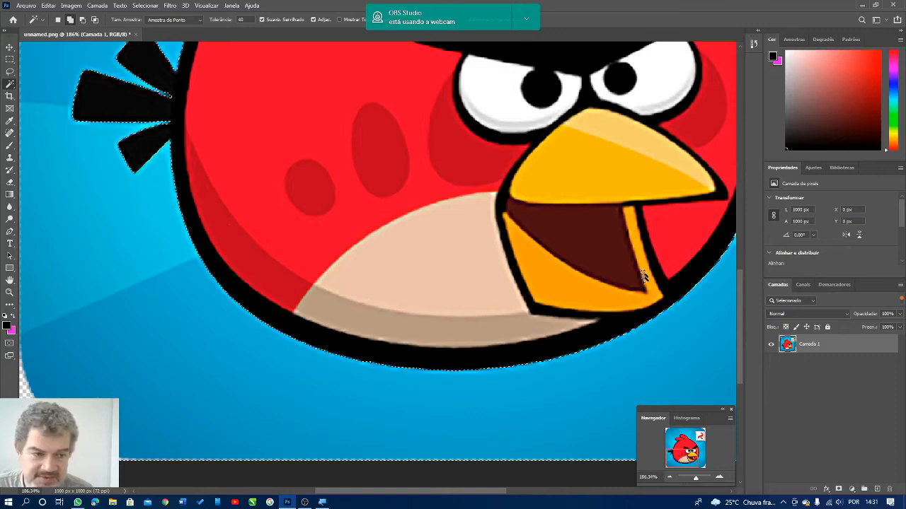
scroll(636, 362, down, 3)
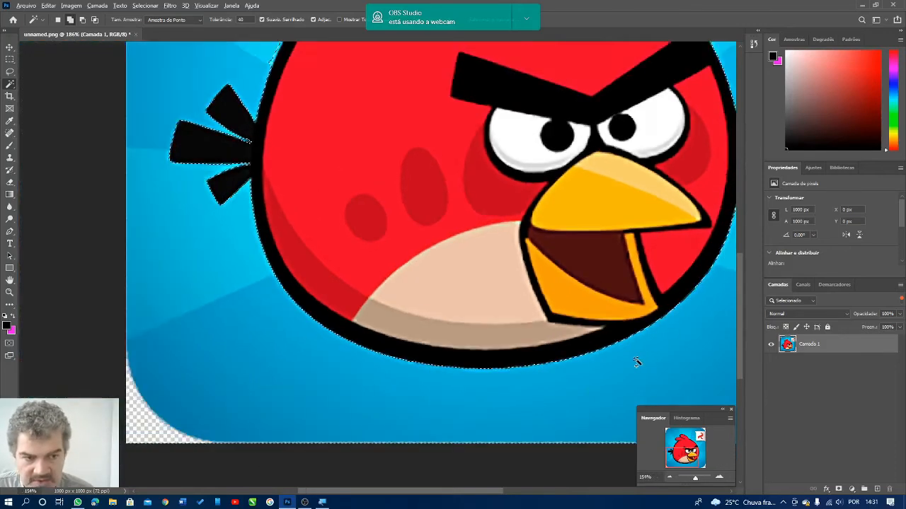
drag(690, 453, 697, 447)
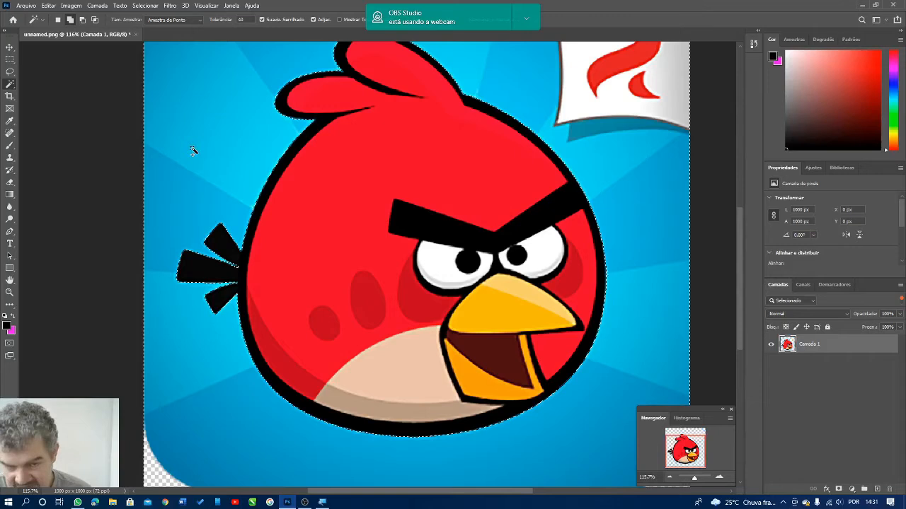
key(Delete)
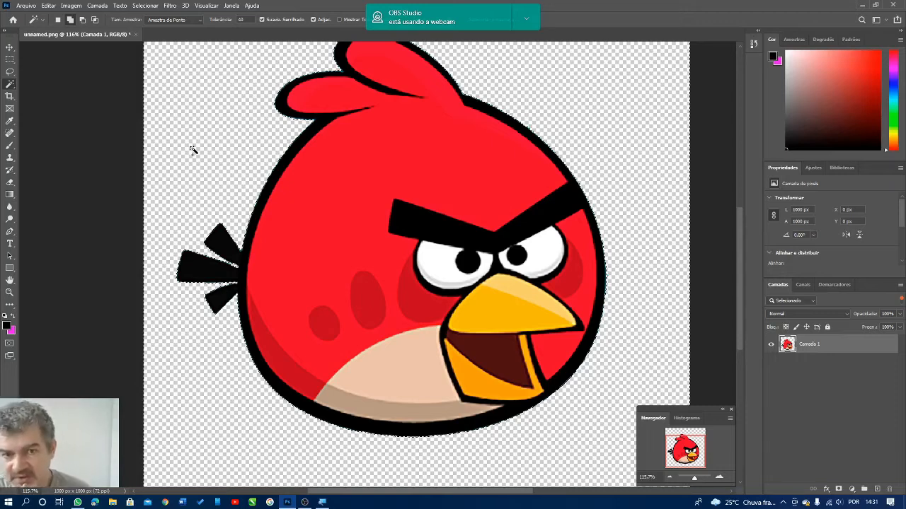
click(146, 6)
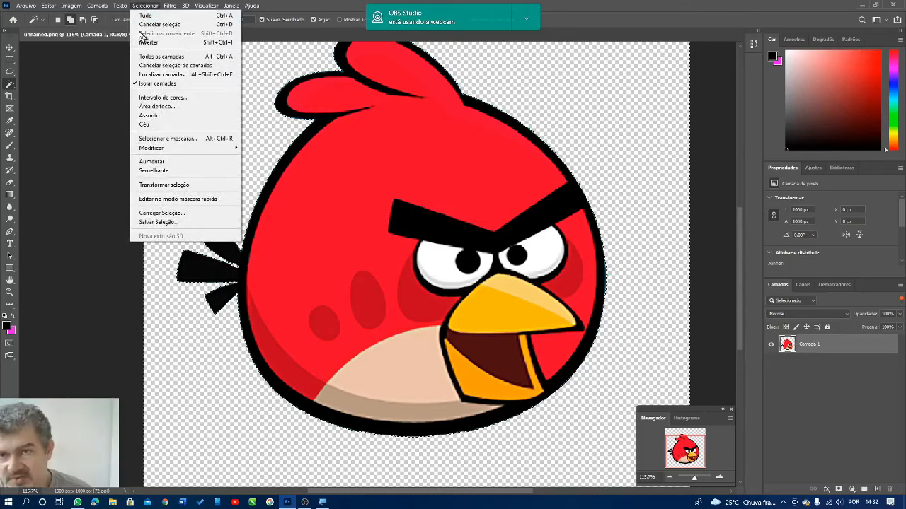
click(223, 46)
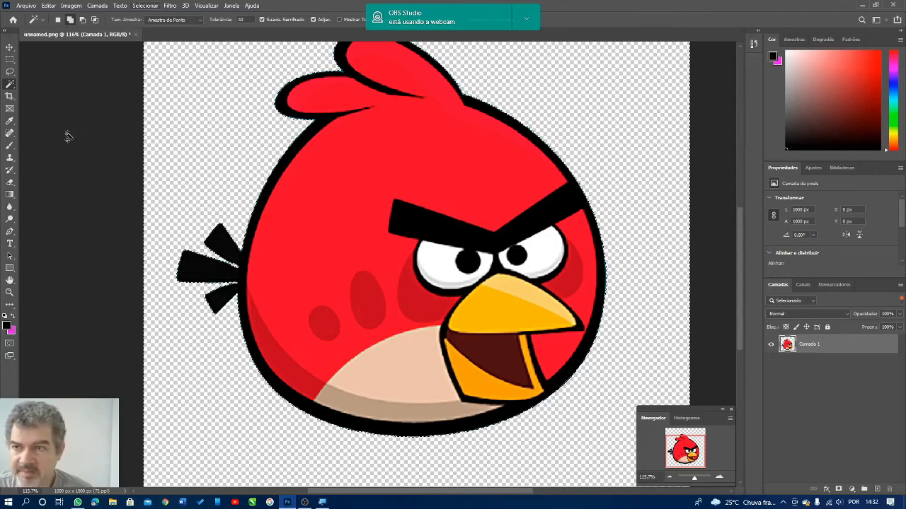
right_click(14, 90)
click(14, 90)
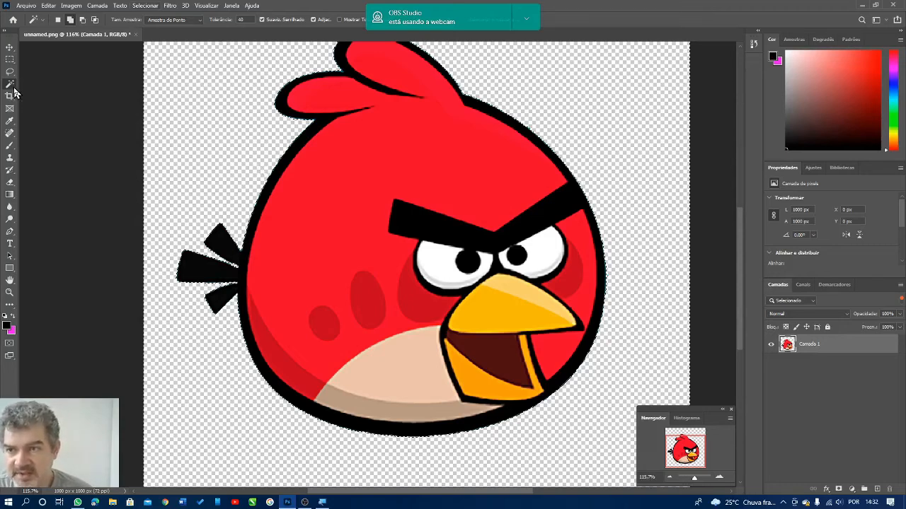
scroll(376, 280, up, 2)
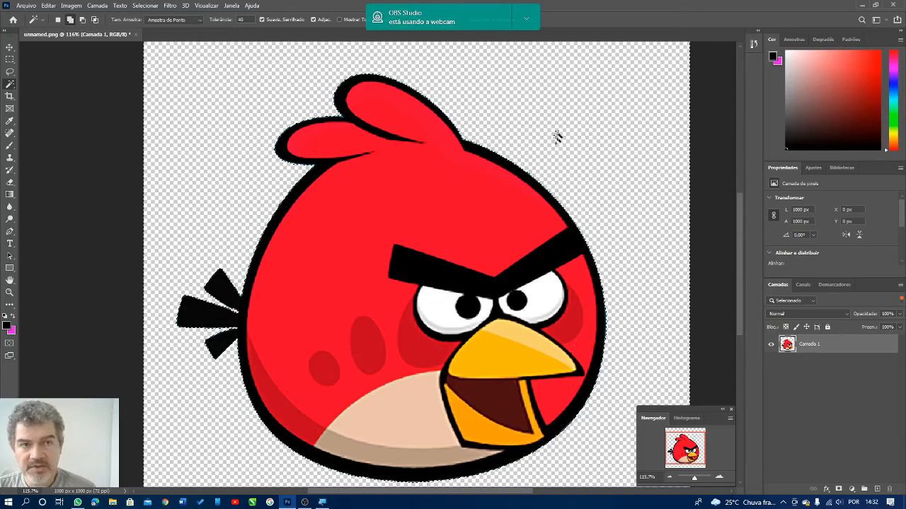
Step: Revert the image to its original unnamed.png state in the history and dismiss the webcam notification
click(754, 45)
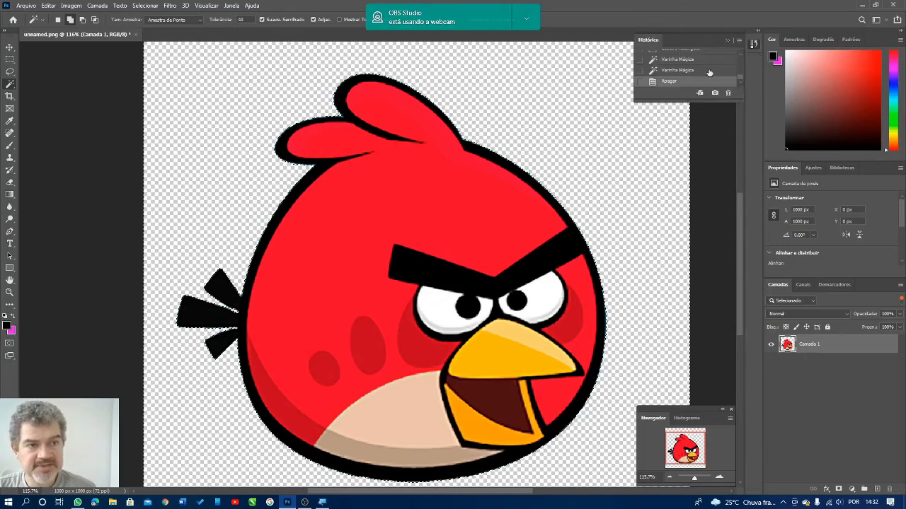
scroll(685, 83, up, 3)
scroll(685, 83, up, 2)
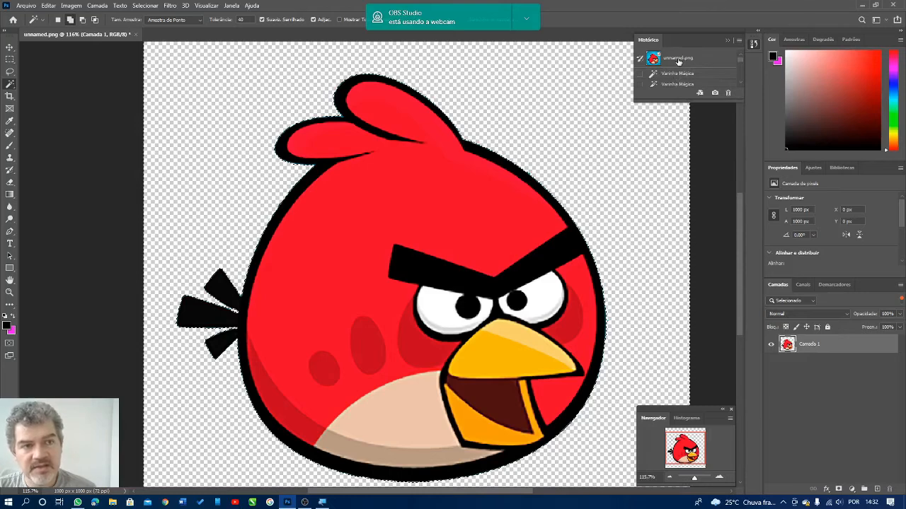
click(678, 61)
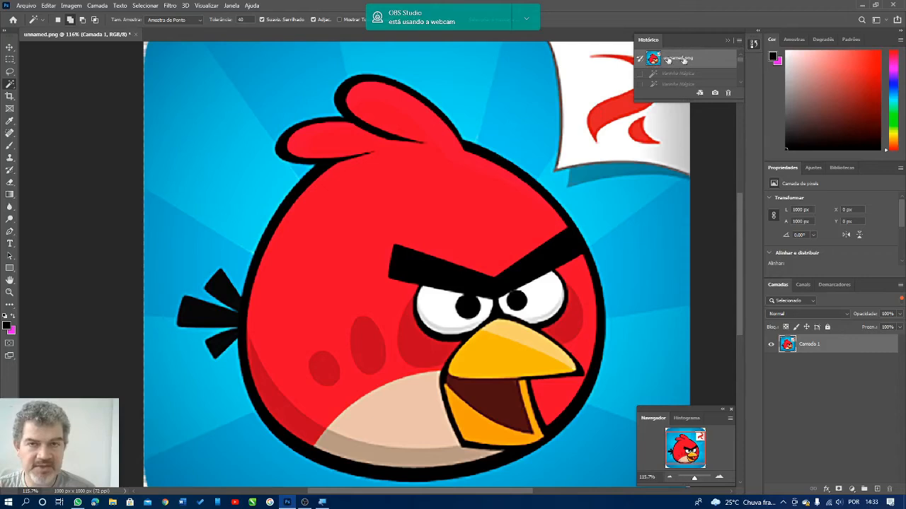
click(727, 40)
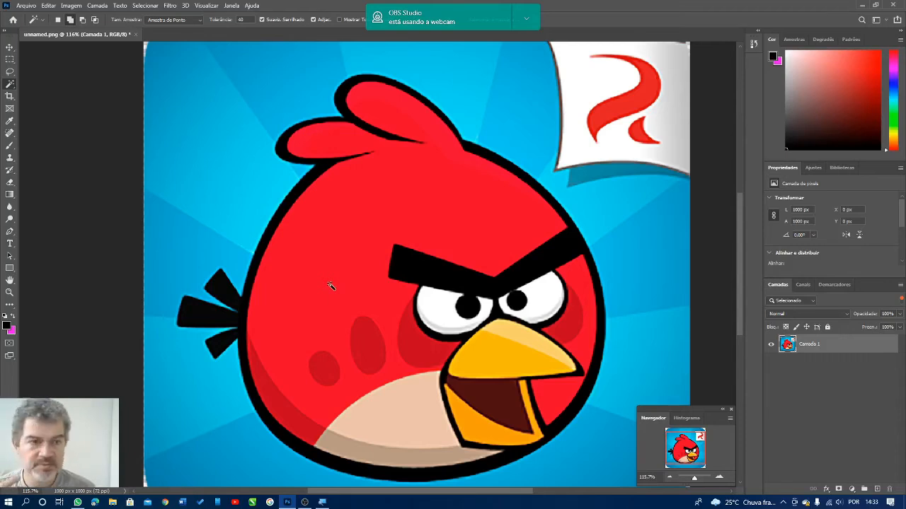
click(521, 12)
click(527, 35)
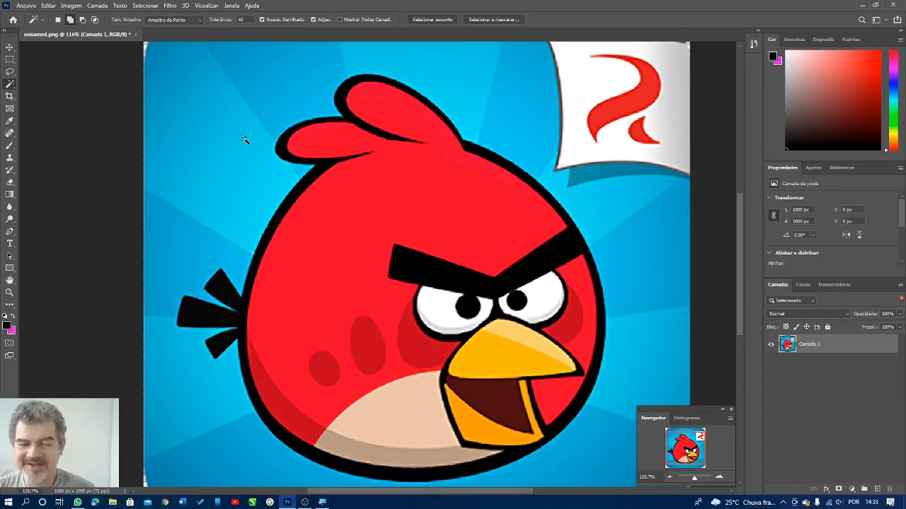
Step: Switch to the Quick Selection tool and open its tool preset list
right_click(10, 86)
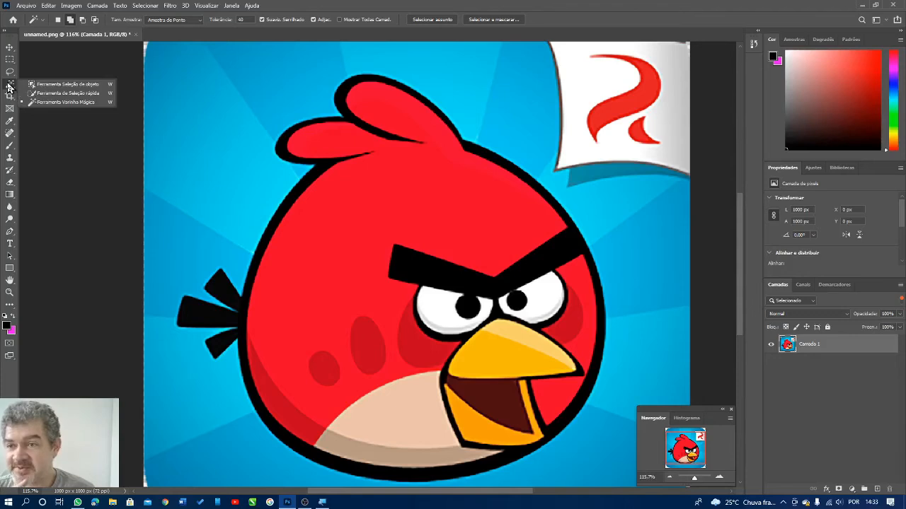
click(51, 94)
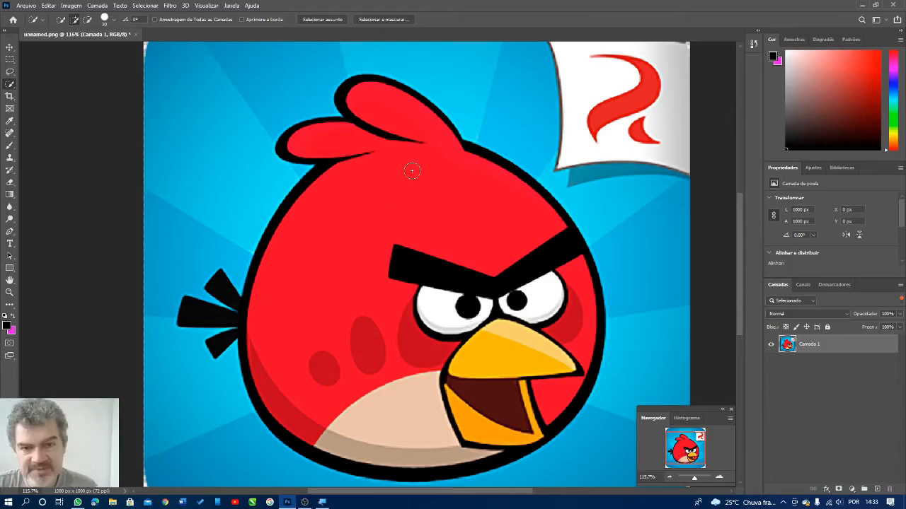
click(42, 22)
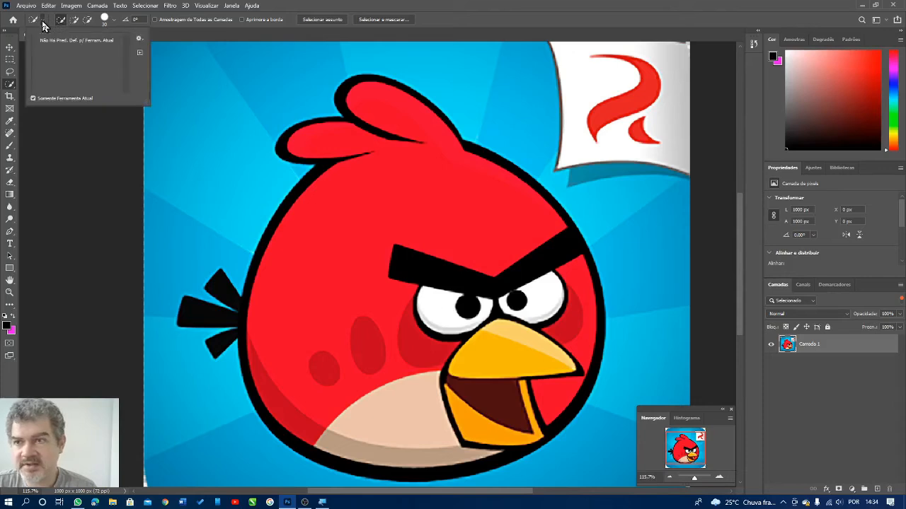
Step: Select the whole bird, including its tail feathers, by painting over its body with the Quick Selection tool and extending the selection in add mode
click(43, 23)
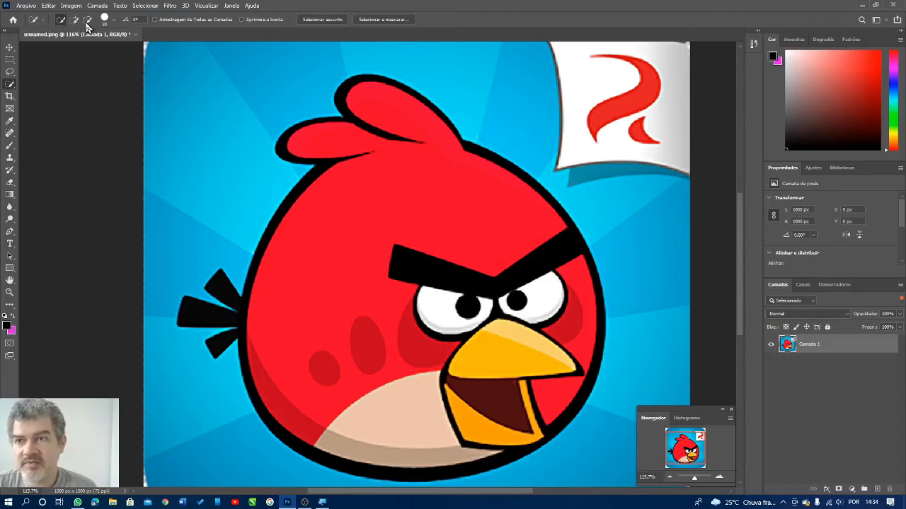
click(113, 21)
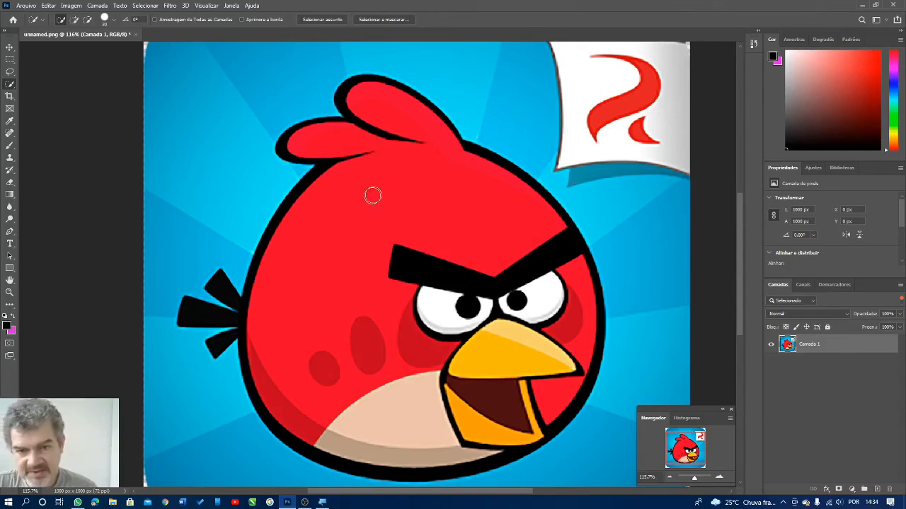
mouse_move(376, 154)
mouse_down()
mouse_move(332, 170)
mouse_move(286, 216)
mouse_move(252, 296)
mouse_move(257, 385)
mouse_move(282, 425)
mouse_move(316, 449)
mouse_move(423, 469)
mouse_move(466, 460)
mouse_move(544, 417)
mouse_move(543, 427)
mouse_move(576, 366)
mouse_move(574, 347)
mouse_move(578, 375)
mouse_move(584, 327)
mouse_move(574, 249)
mouse_move(533, 211)
mouse_move(491, 254)
mouse_move(472, 306)
mouse_move(433, 283)
mouse_up()
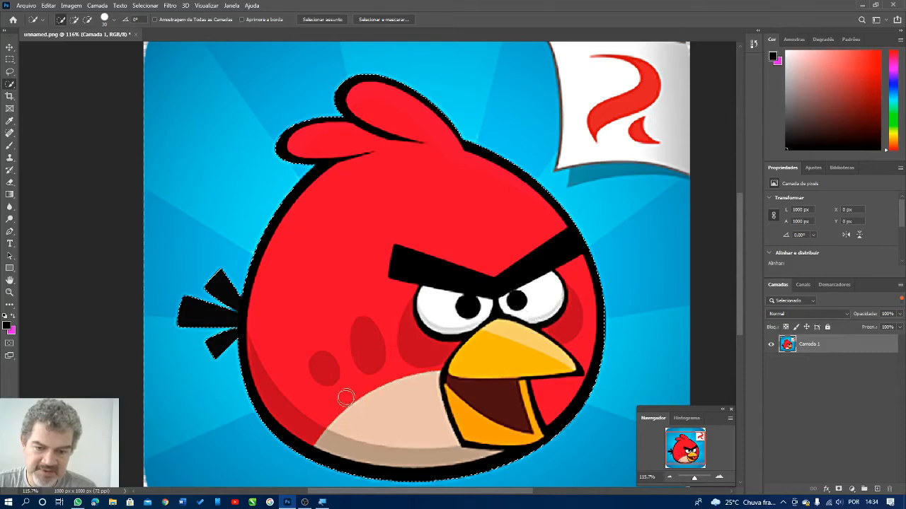
drag(417, 188, 390, 199)
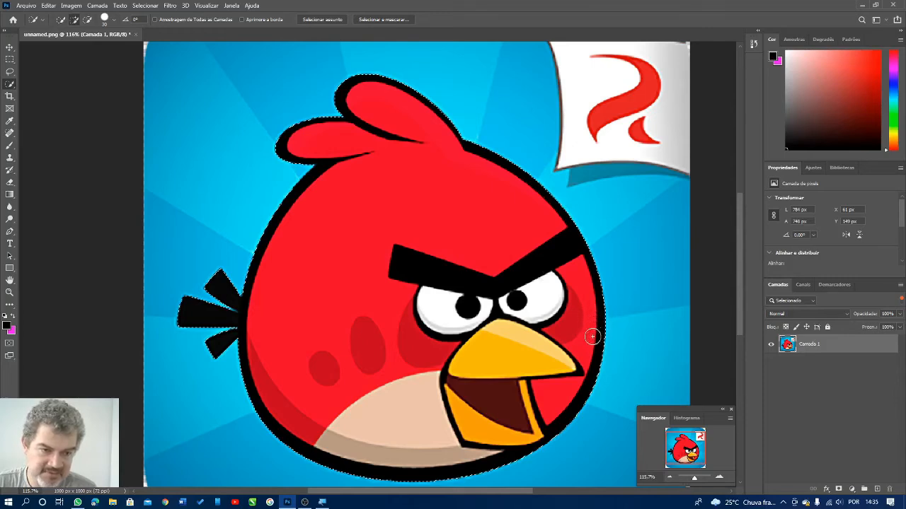
click(595, 301)
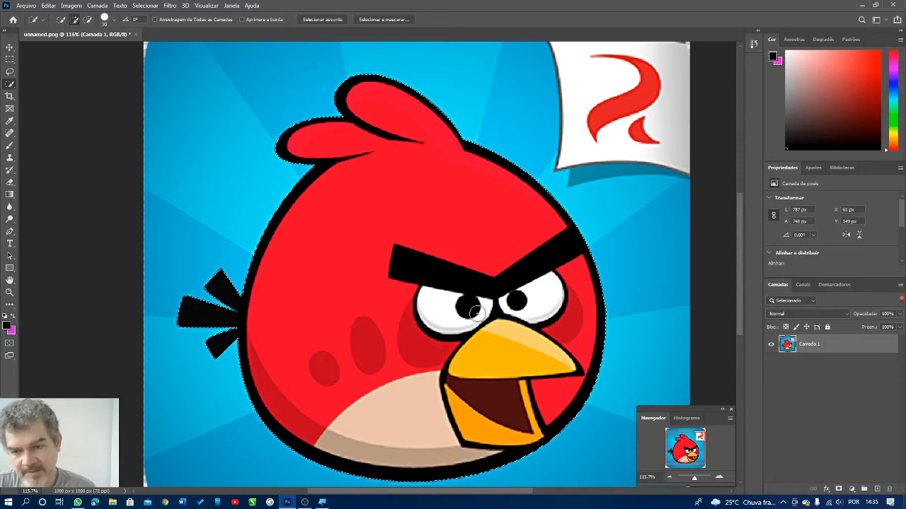
Step: Subtract the blue background gaps between the tail feathers from the selection with the freehand Lasso in subtract mode
scroll(232, 333, up, 4)
scroll(231, 359, down, 1)
scroll(230, 362, down, 2)
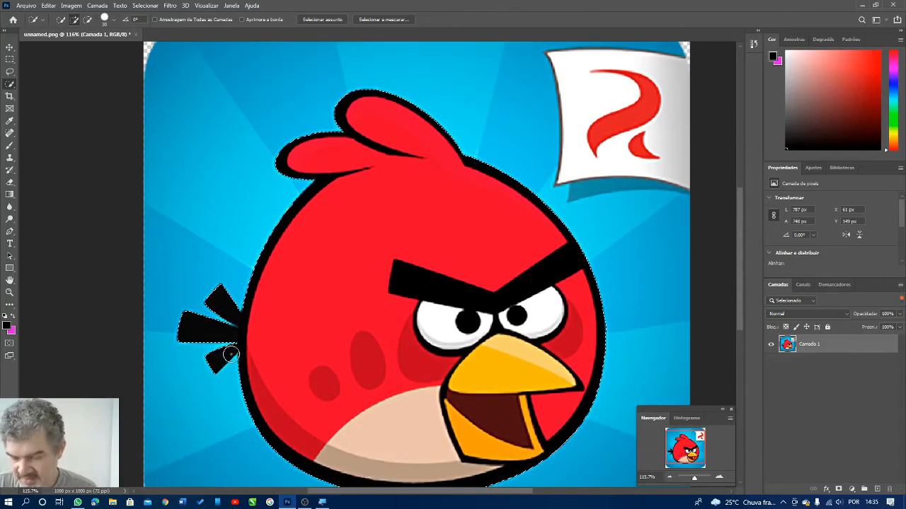
scroll(231, 361, up, 4)
scroll(231, 324, up, 3)
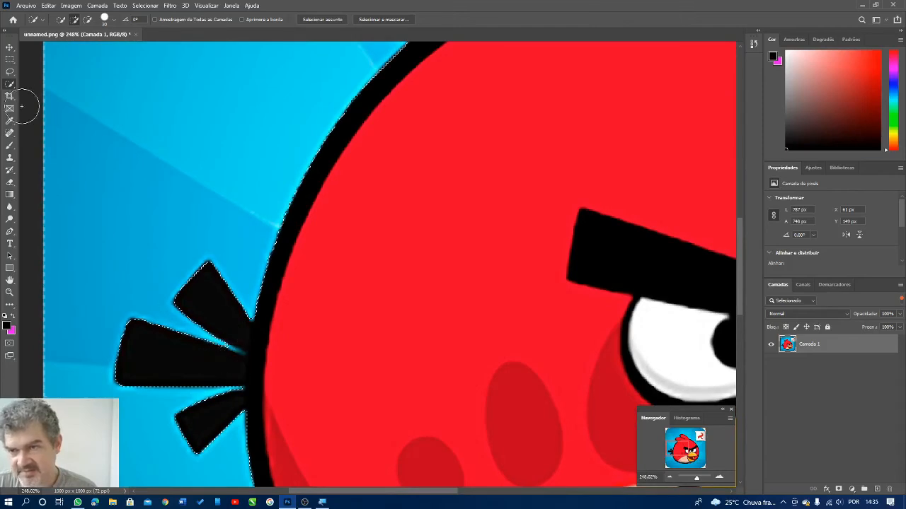
click(9, 72)
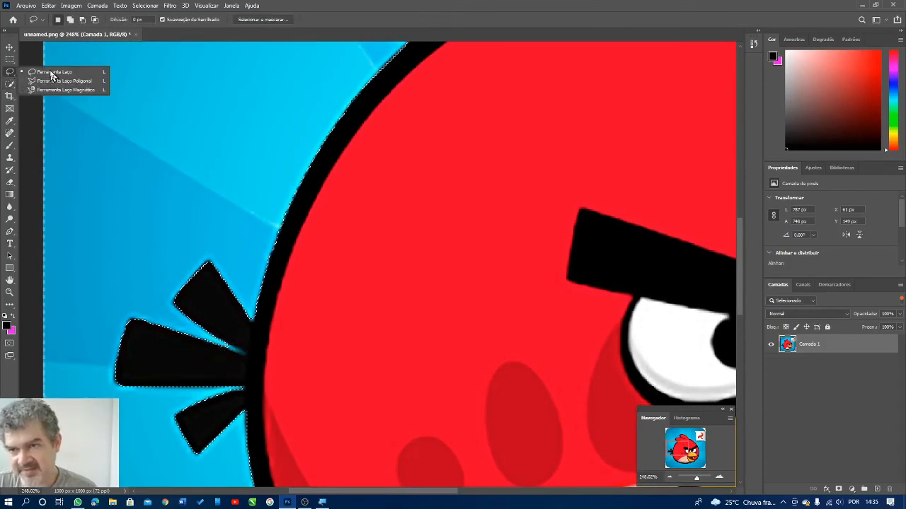
click(54, 73)
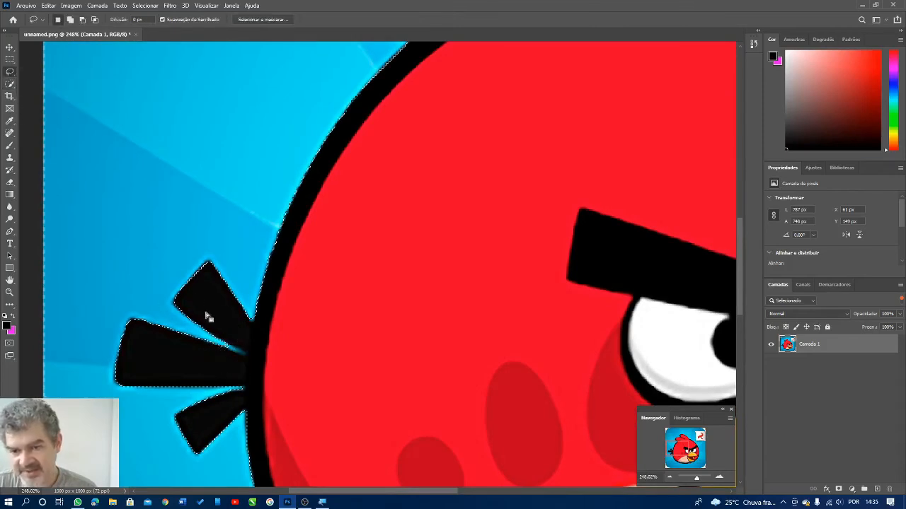
click(82, 19)
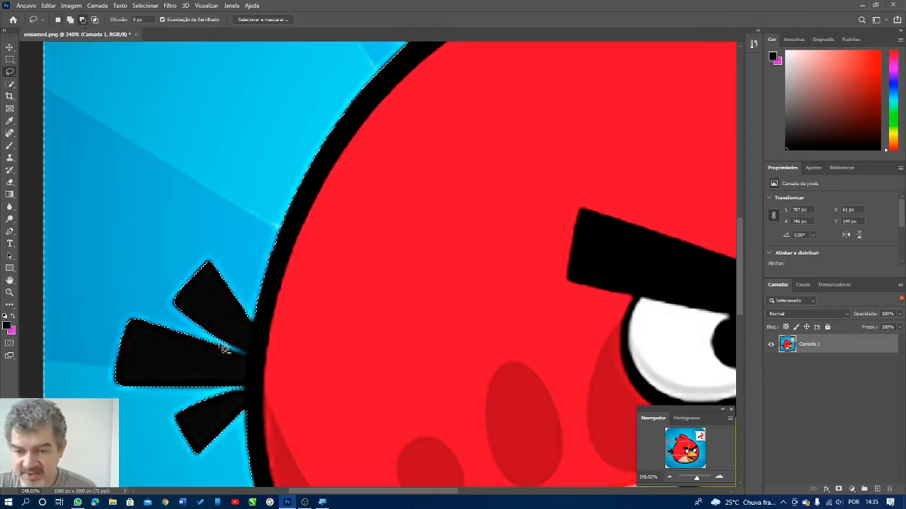
scroll(230, 349, up, 4)
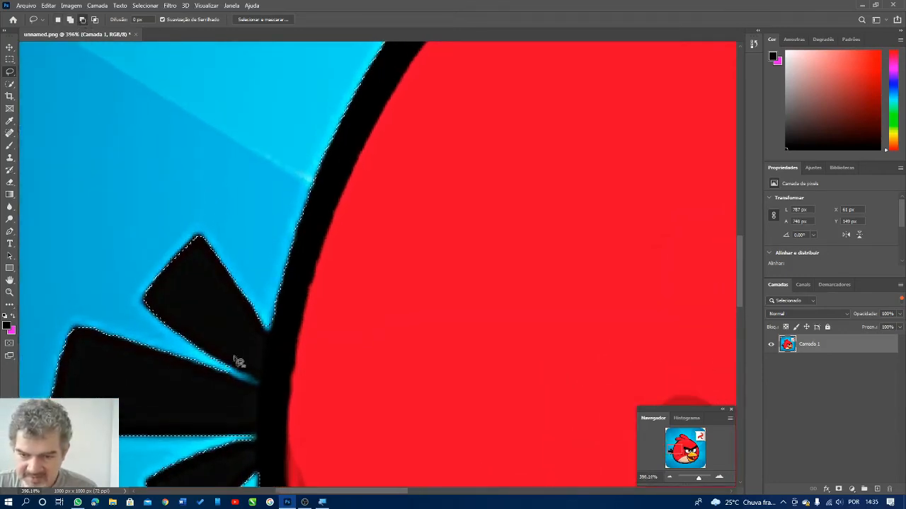
mouse_move(231, 378)
mouse_down()
mouse_move(258, 389)
mouse_move(225, 367)
mouse_up()
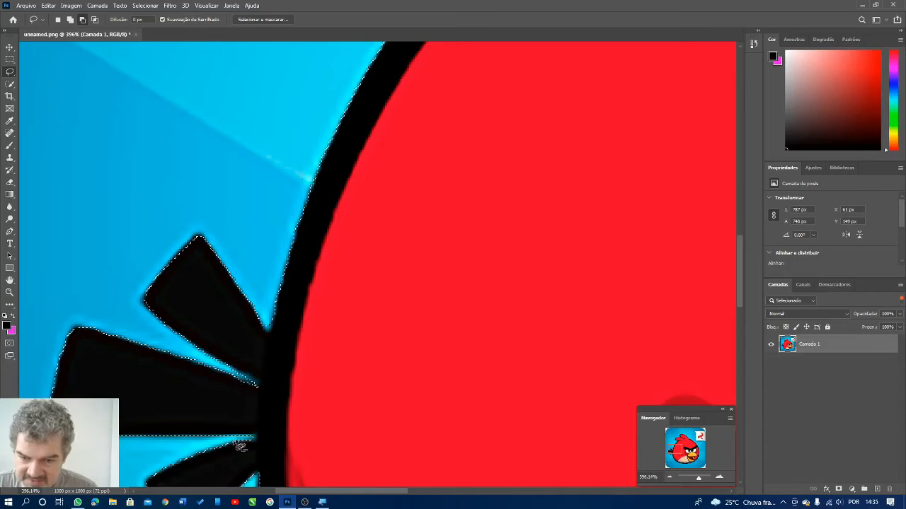
mouse_move(256, 446)
mouse_down()
mouse_move(258, 435)
mouse_move(241, 433)
mouse_up()
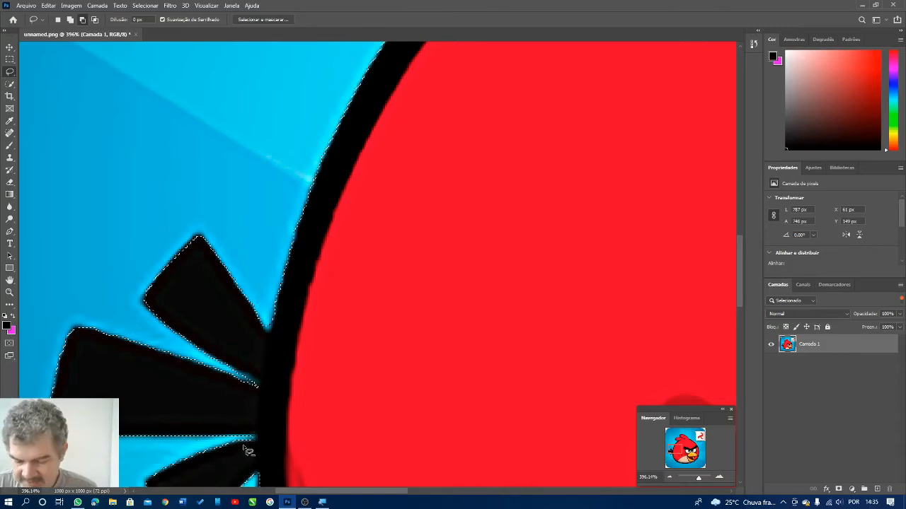
Step: Trim the inner tips of the tail gaps with the Lasso, and restore the over-cut black outline in add mode
scroll(247, 450, up, 4)
mouse_move(228, 462)
mouse_down()
mouse_move(265, 450)
mouse_move(225, 448)
mouse_up()
mouse_move(227, 341)
mouse_down()
mouse_move(266, 366)
mouse_move(235, 357)
mouse_move(256, 361)
mouse_move(228, 343)
mouse_move(270, 368)
mouse_move(220, 356)
mouse_up()
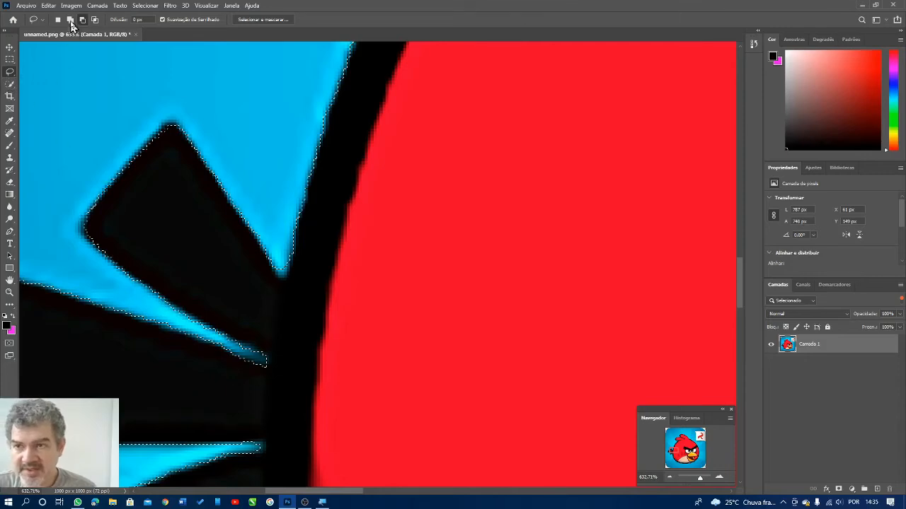
mouse_move(274, 370)
mouse_down()
mouse_move(230, 360)
mouse_move(250, 375)
mouse_move(280, 375)
mouse_up()
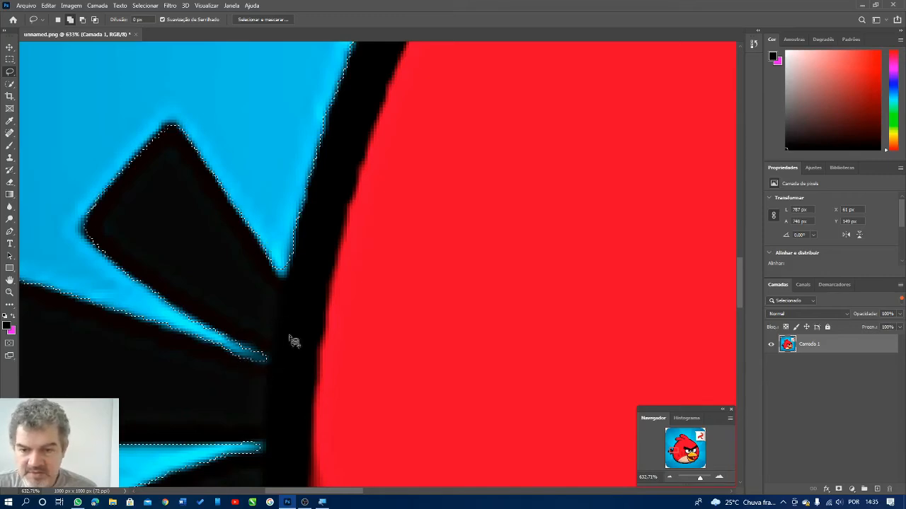
Step: Invert the selection and delete the background around the bird
scroll(315, 362, down, 2)
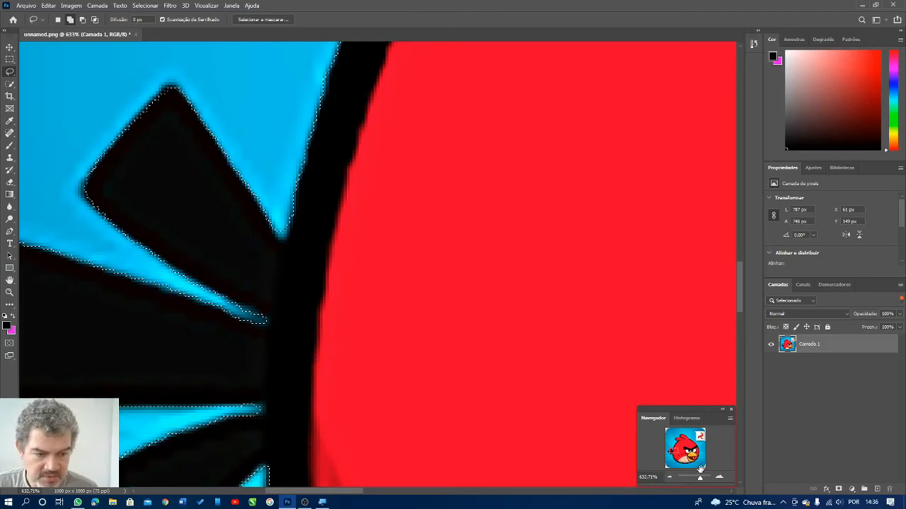
click(669, 478)
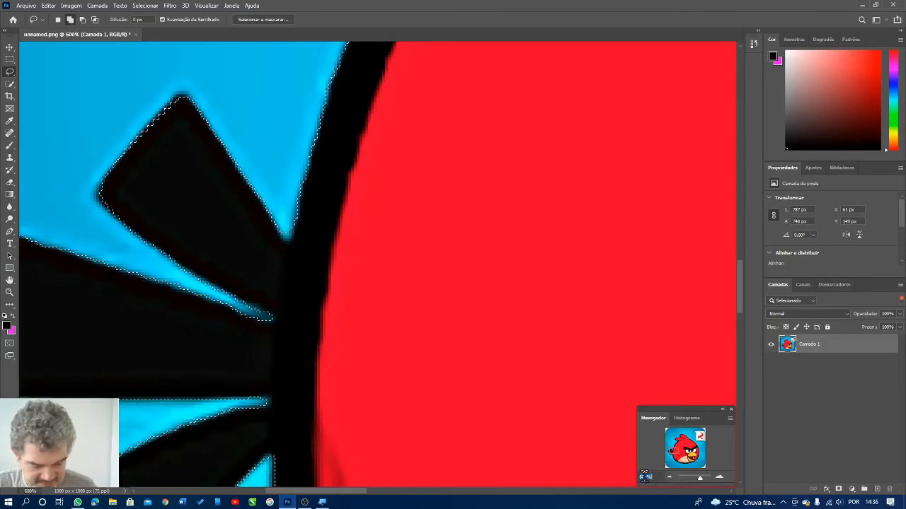
key(Return)
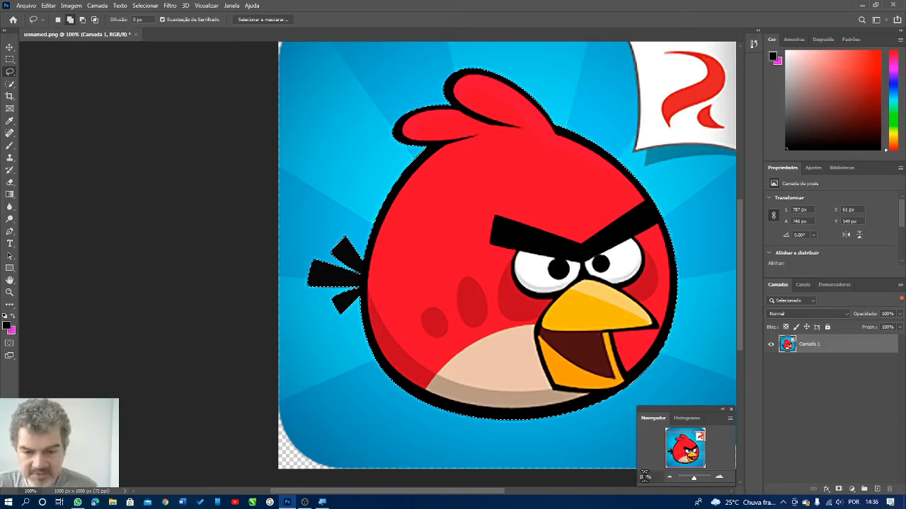
drag(446, 497, 486, 499)
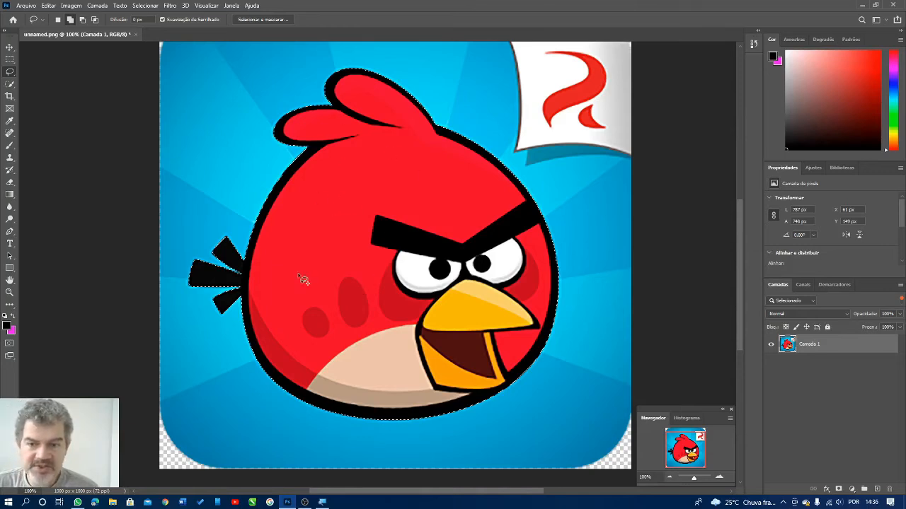
click(157, 9)
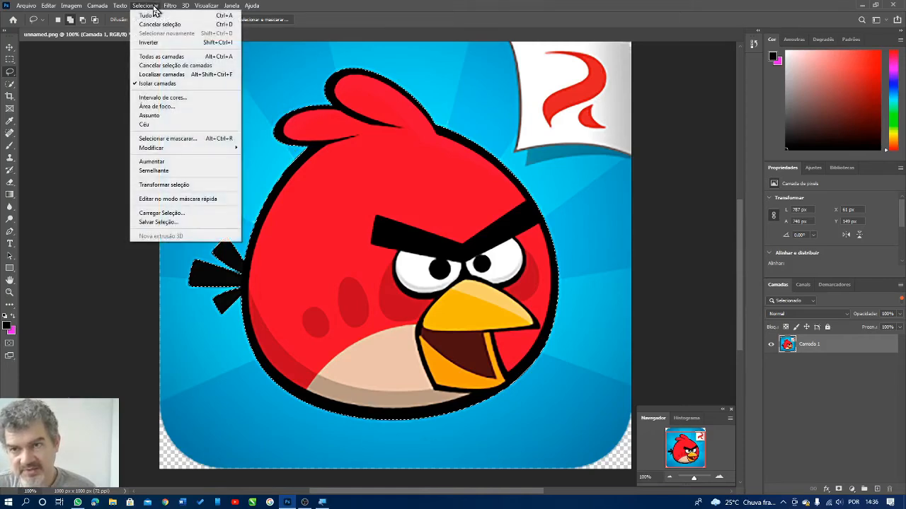
click(151, 43)
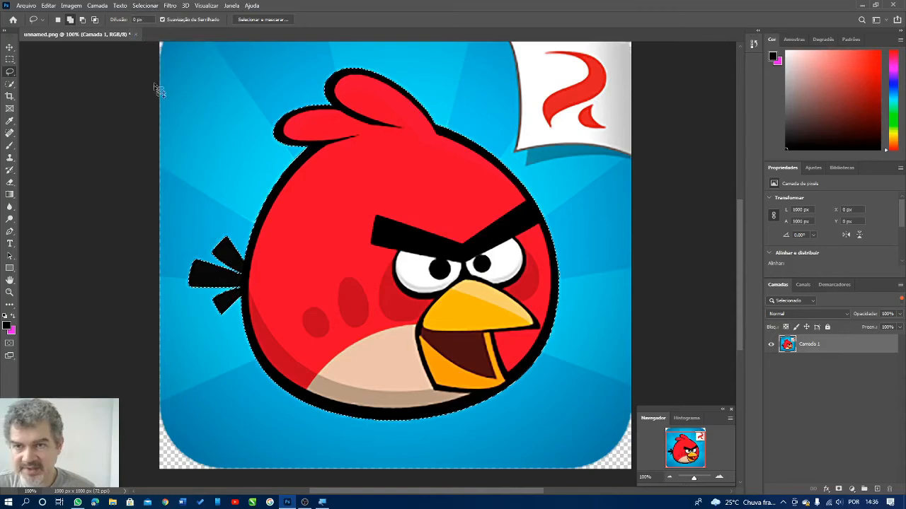
scroll(173, 403, down, 1)
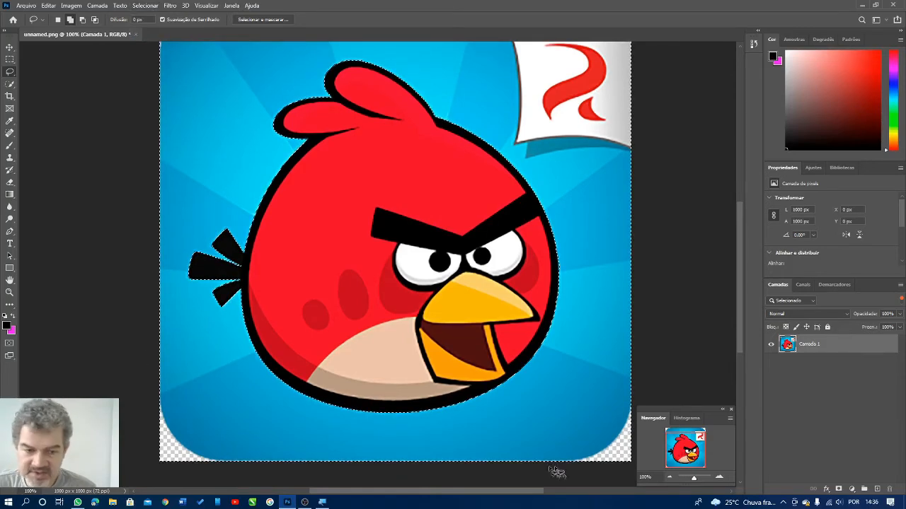
scroll(663, 70, up, 3)
scroll(623, 38, up, 2)
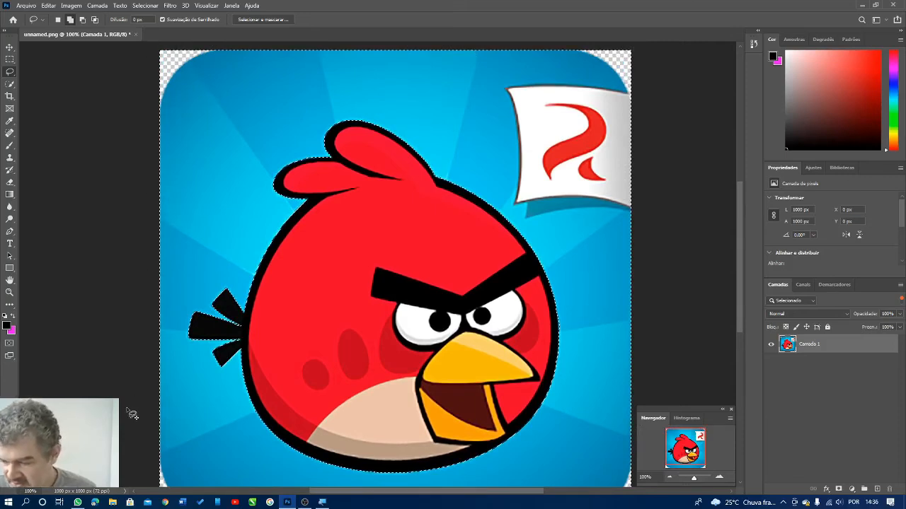
key(Delete)
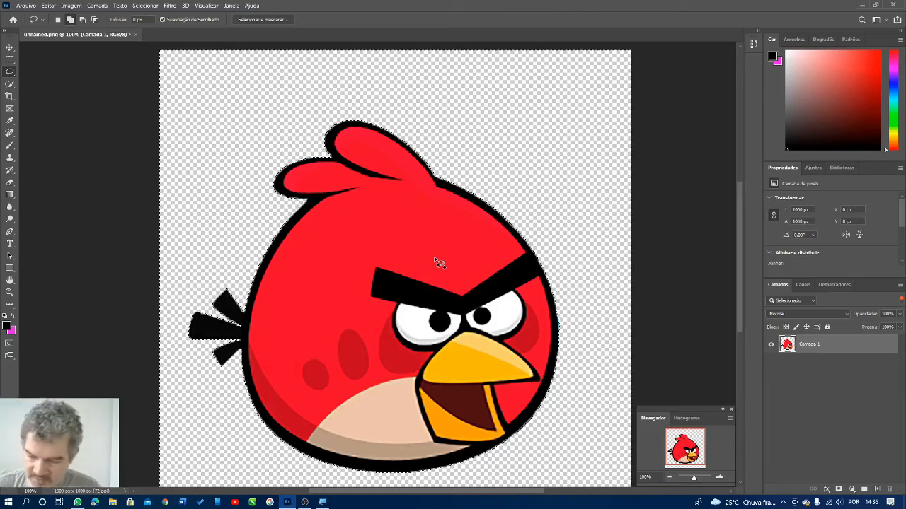
Step: Undo the background deletion and revert the image to its original unnamed.png state in the history
key(ctrl+z)
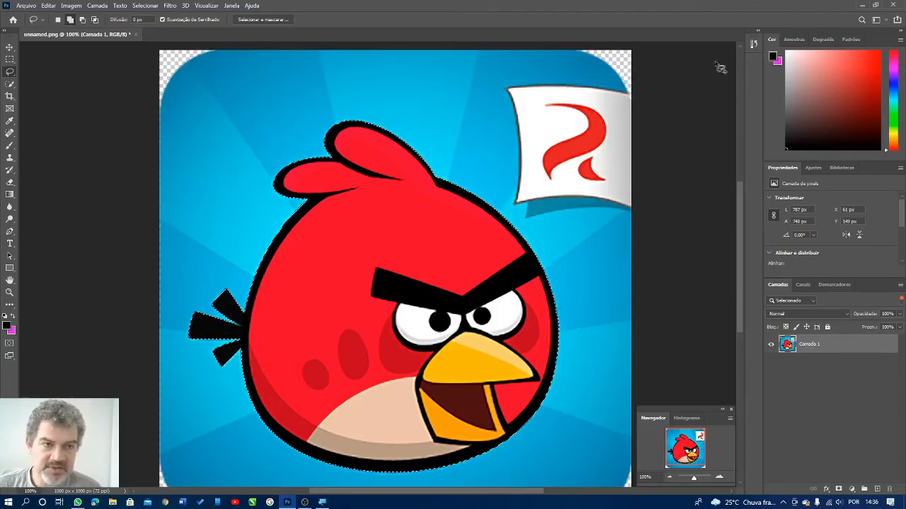
click(754, 45)
scroll(684, 63, up, 2)
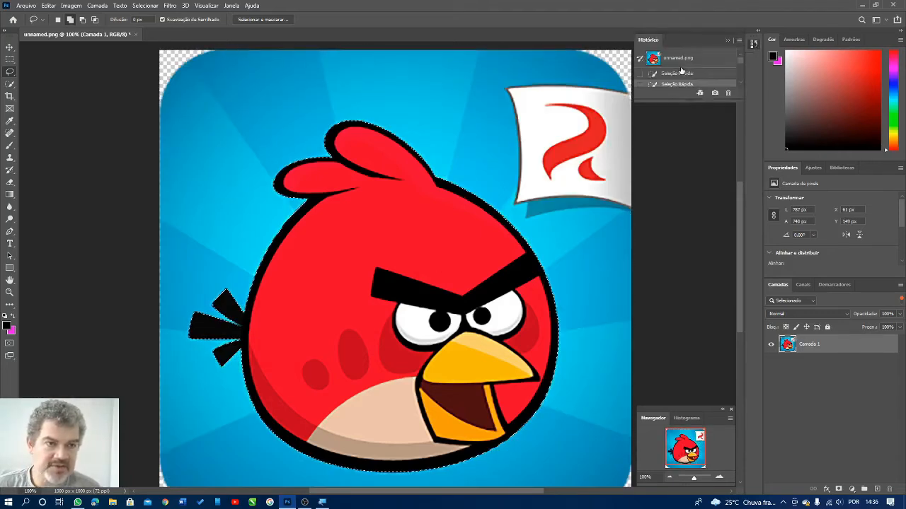
click(672, 58)
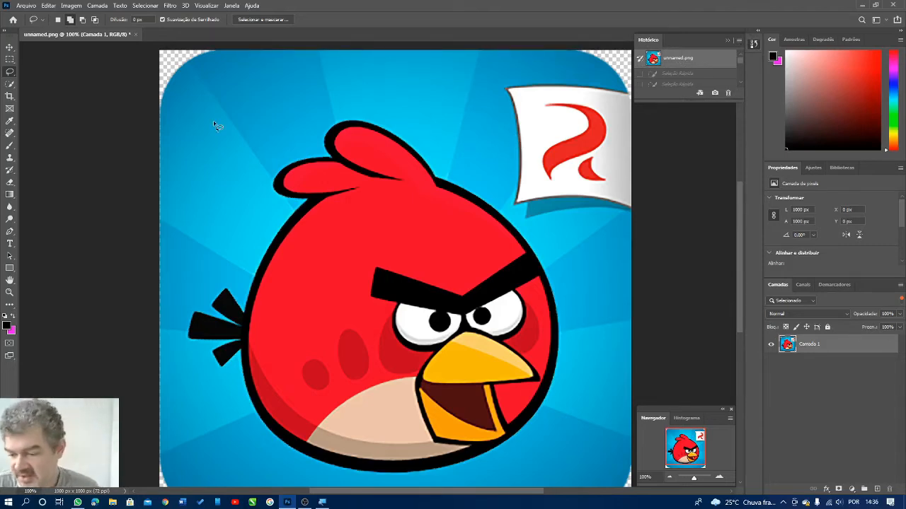
Step: Switch to the Object Selection tool, try its Lasso mode, and set the mode back to Rectangle
click(10, 84)
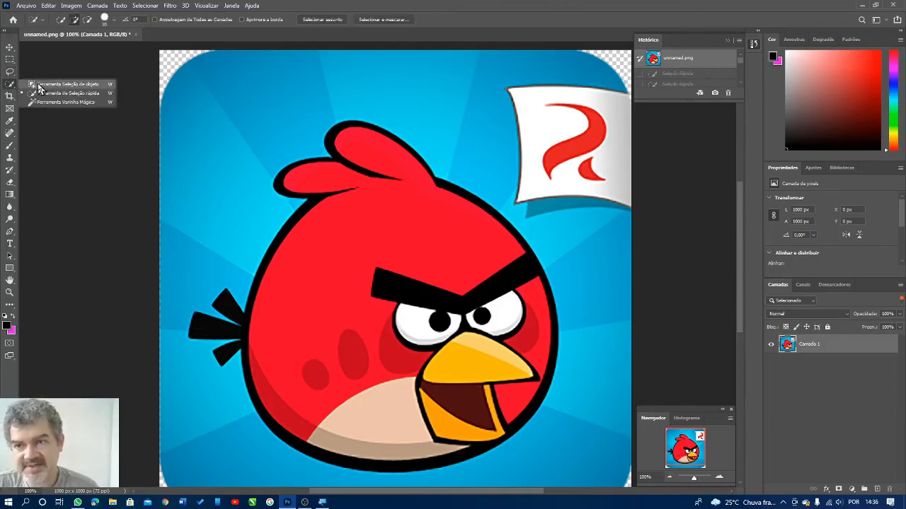
click(40, 85)
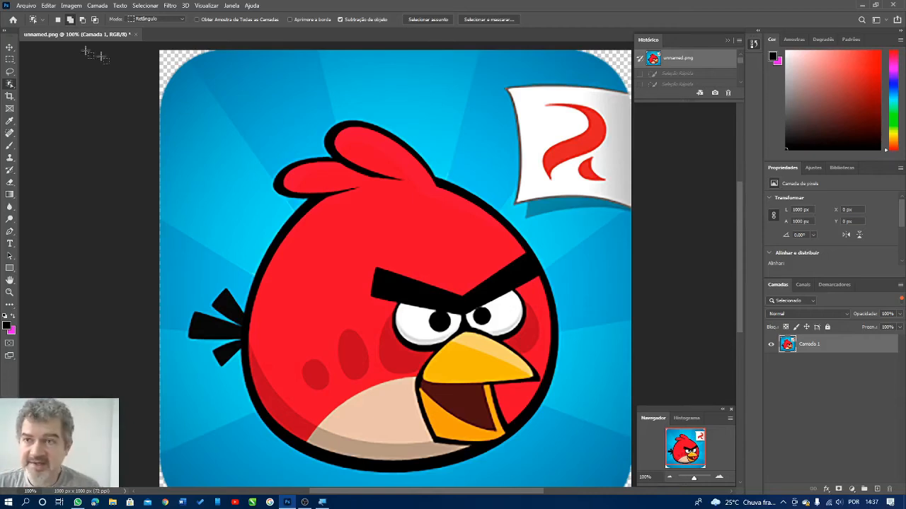
click(149, 20)
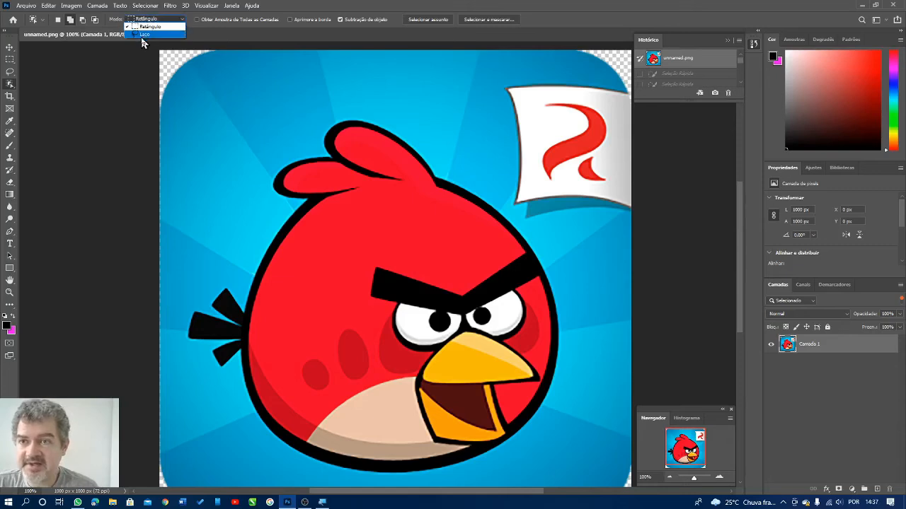
click(145, 34)
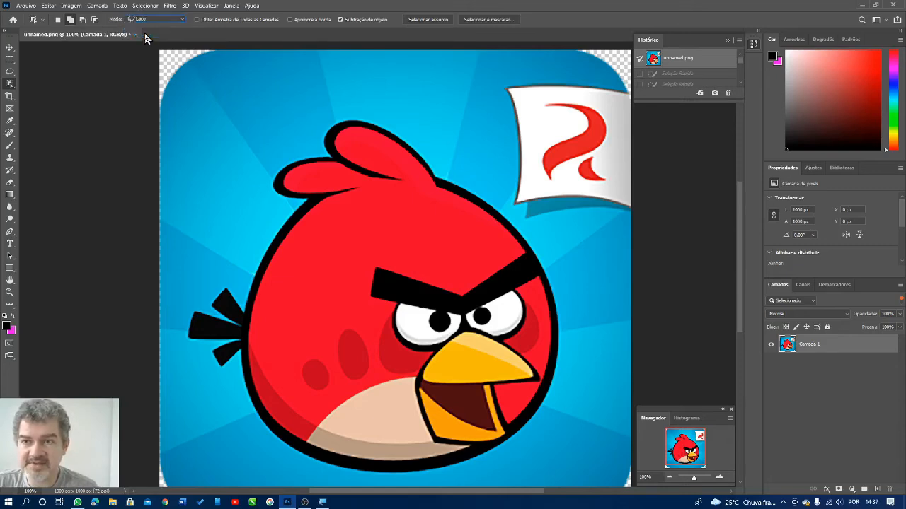
click(149, 27)
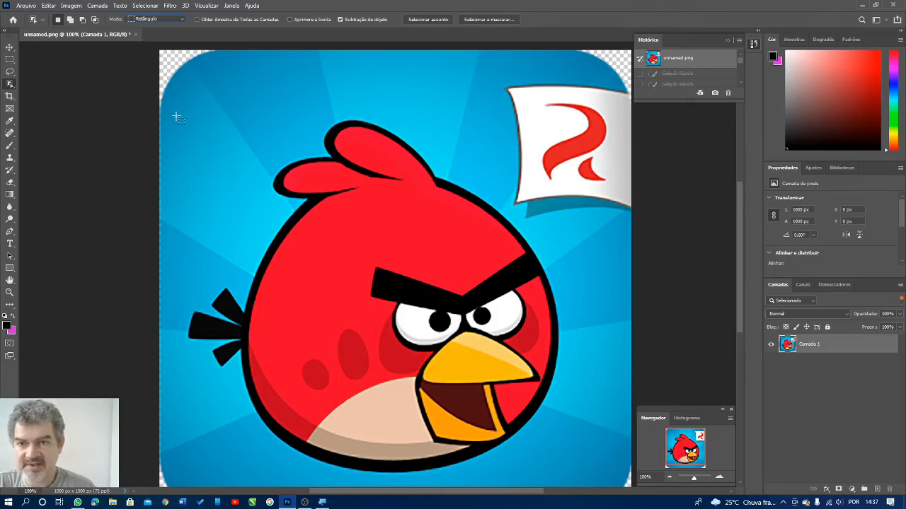
Step: Select the bird by framing it with an Object Selection rectangle of about 817 by 766 px, and check the resulting outline
drag(176, 116, 532, 459)
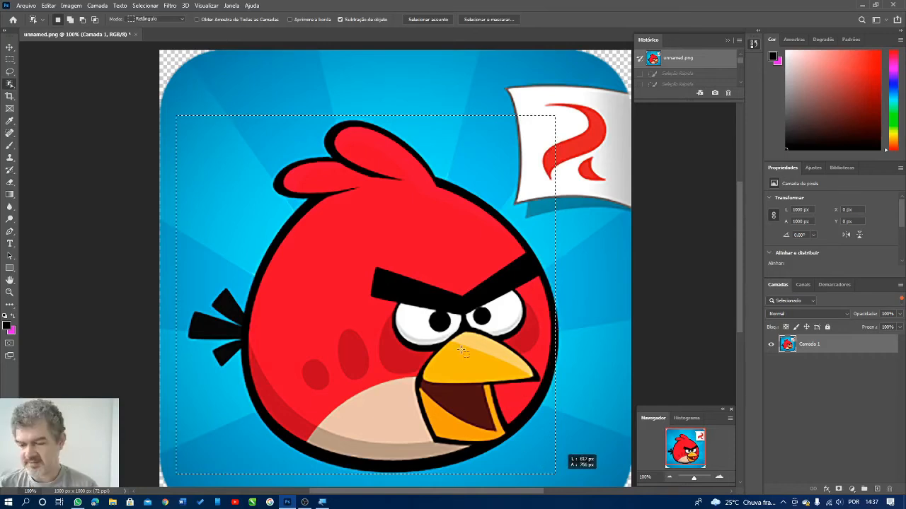
drag(461, 349, 462, 353)
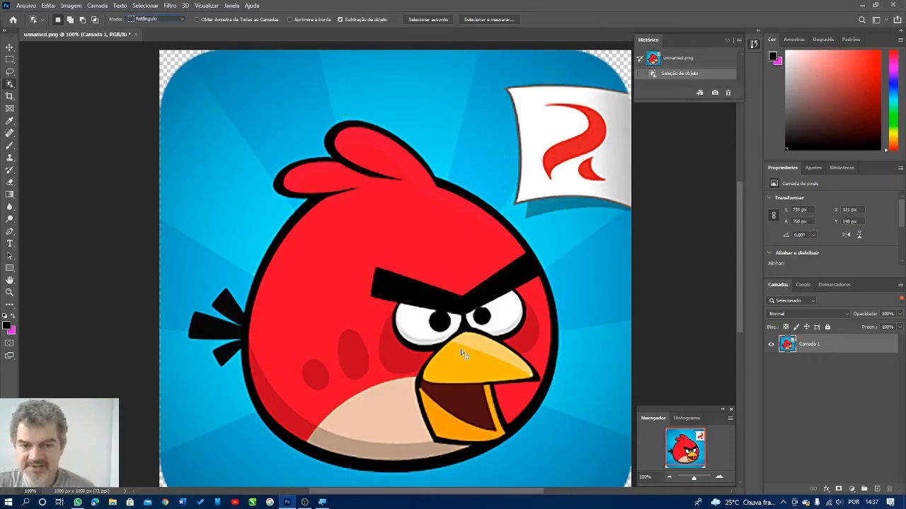
scroll(600, 423, down, 2)
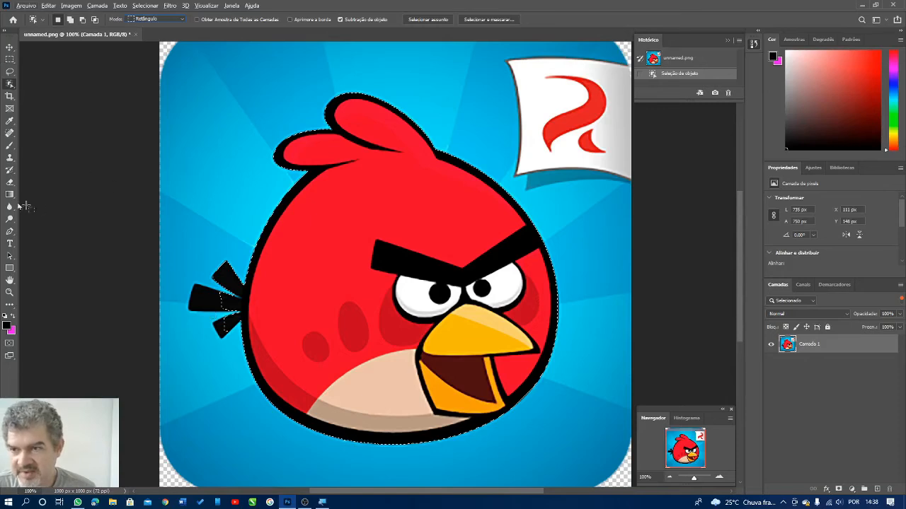
Step: Add the unselected tail feathers to the bird selection by framing them with an Object Selection rectangle of about 119 by 147 px
click(9, 293)
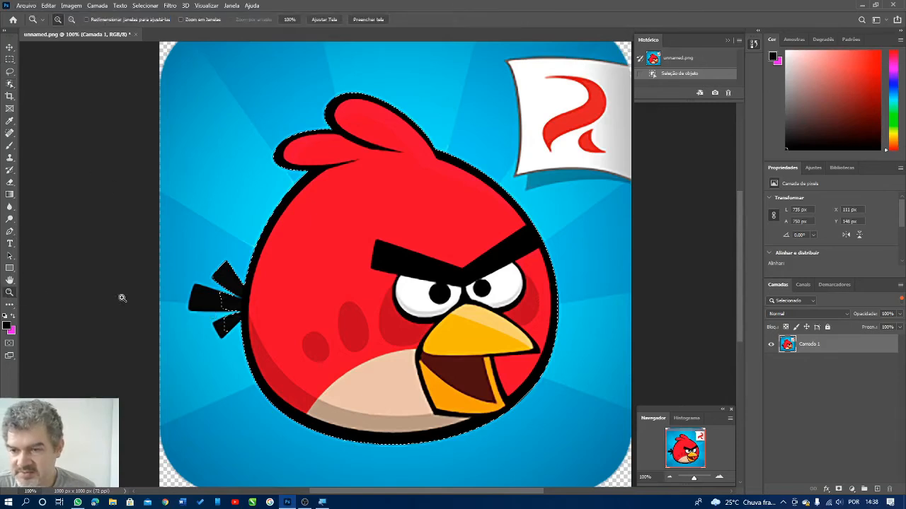
drag(176, 243, 267, 360)
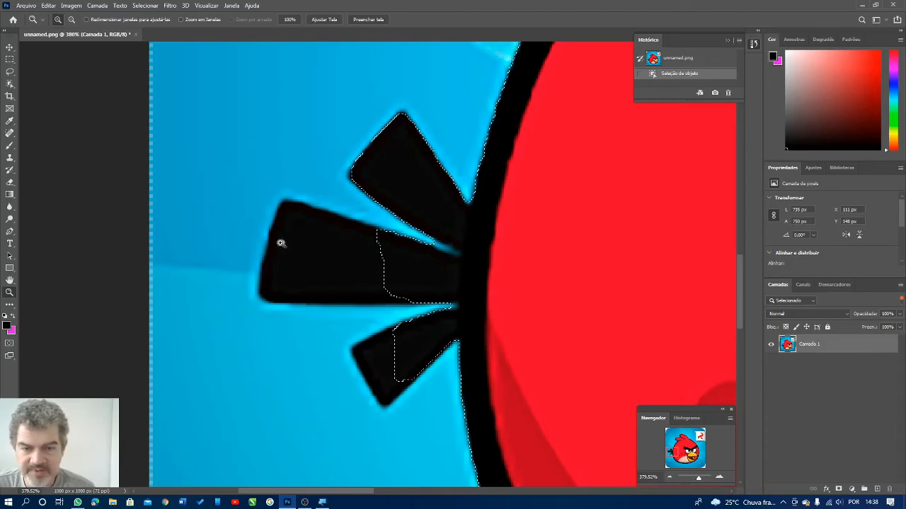
click(9, 86)
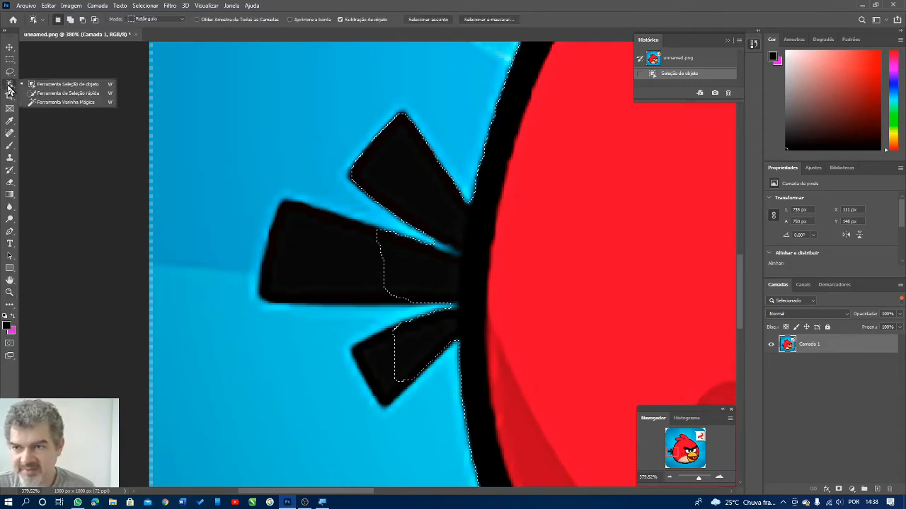
click(70, 20)
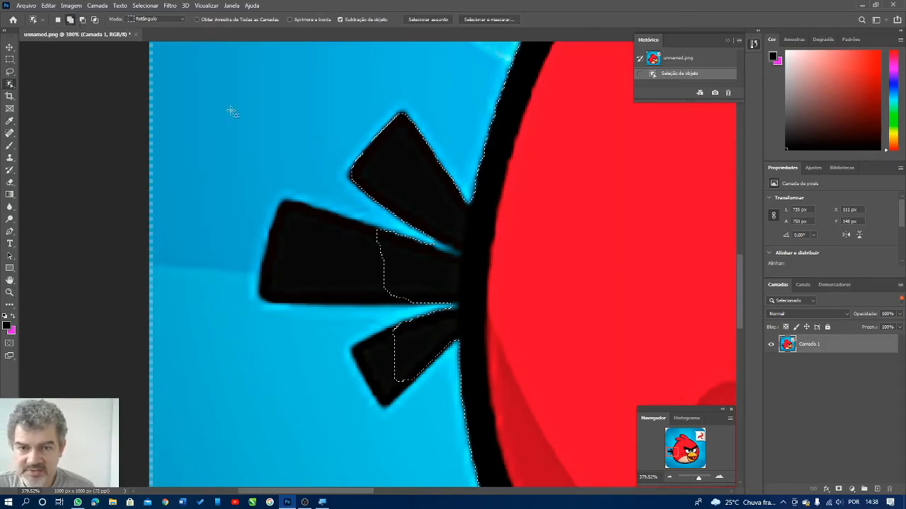
drag(212, 149, 399, 427)
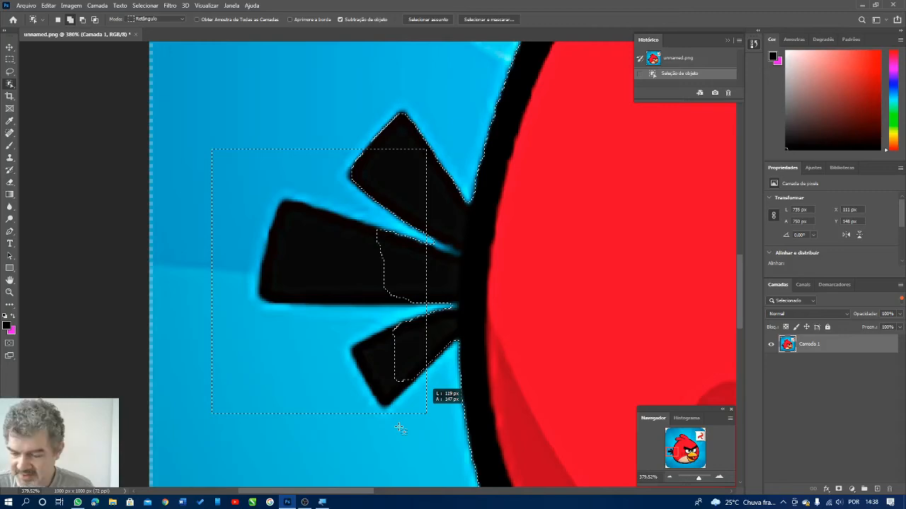
drag(400, 427, 400, 428)
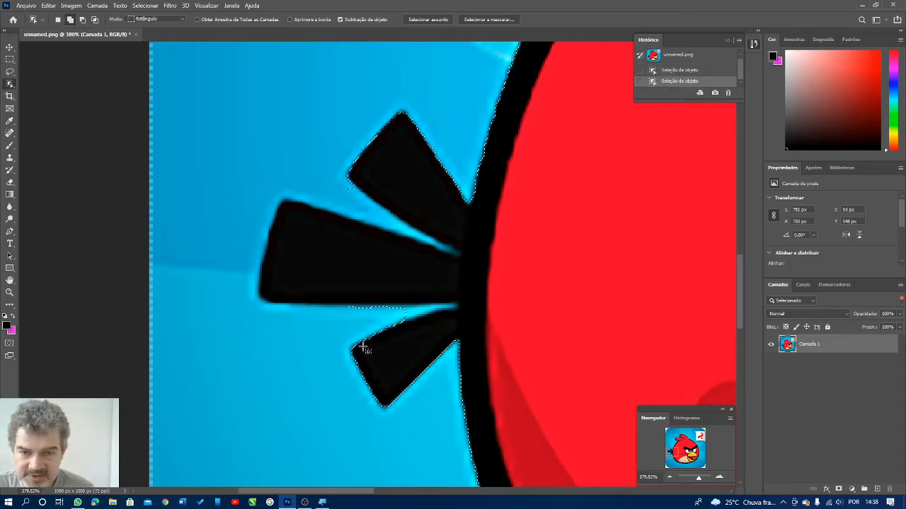
scroll(366, 351, down, 3)
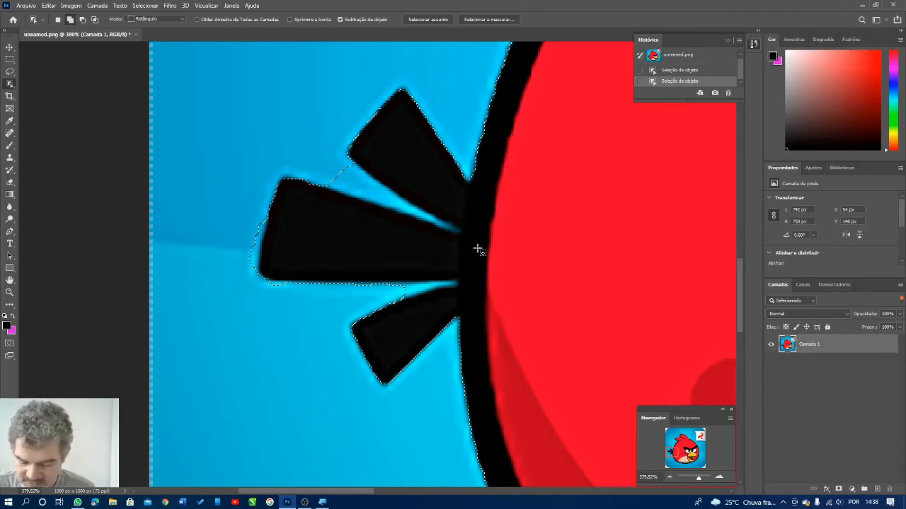
scroll(477, 249, down, 5)
drag(669, 453, 581, 458)
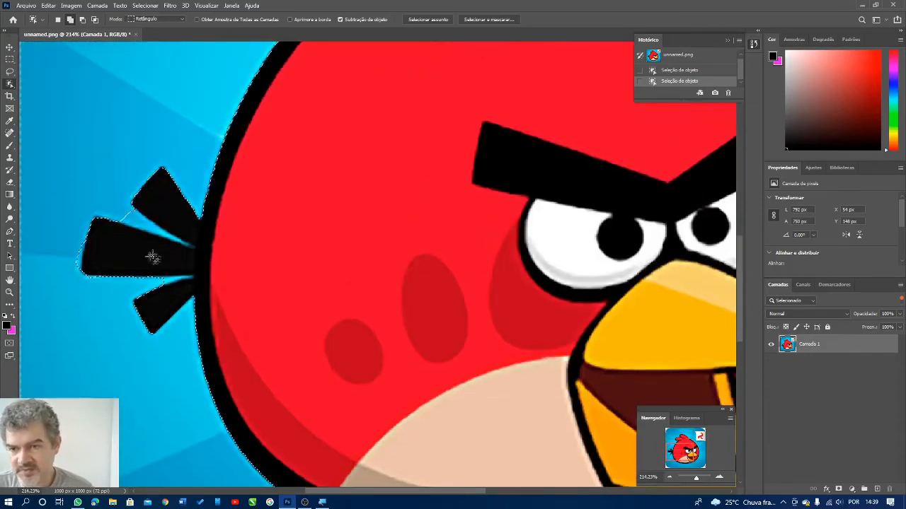
Step: Subtract the blue gaps between the tail feathers from the selection with the Magic Wand
scroll(145, 267, up, 4)
scroll(150, 271, up, 2)
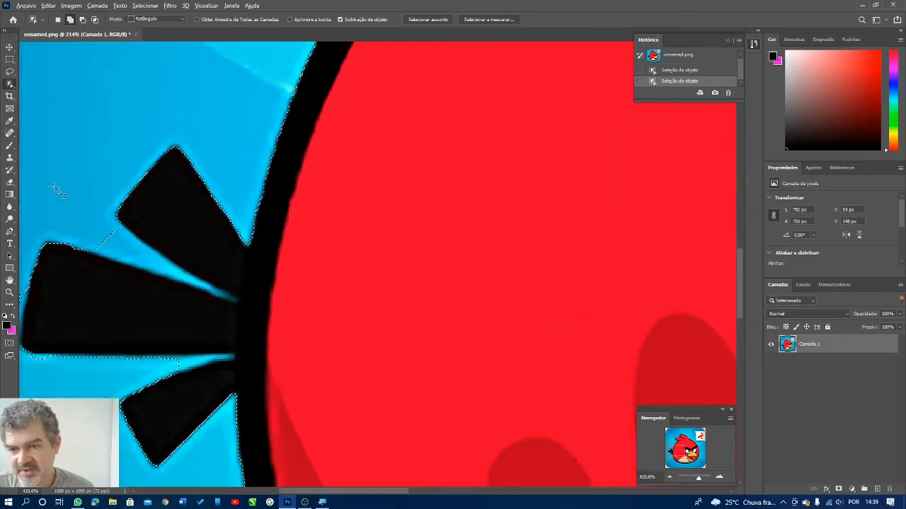
right_click(9, 83)
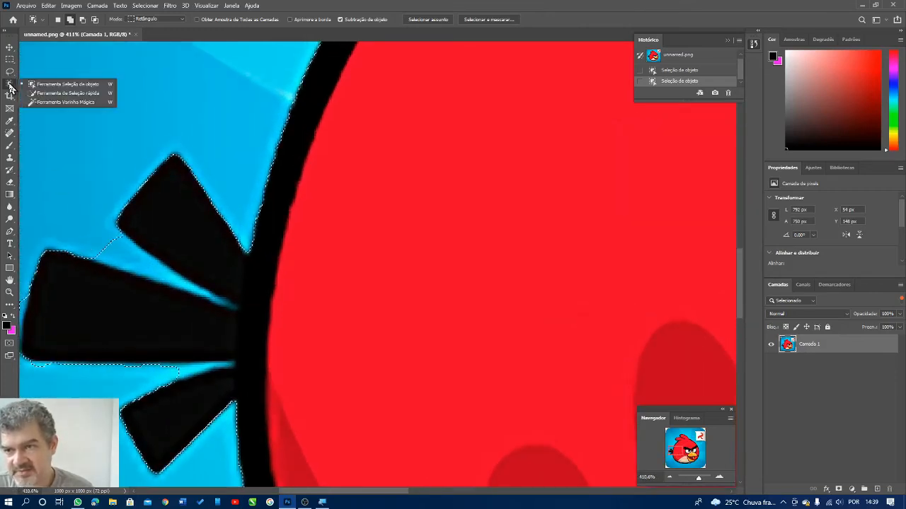
click(63, 102)
click(135, 259)
click(195, 292)
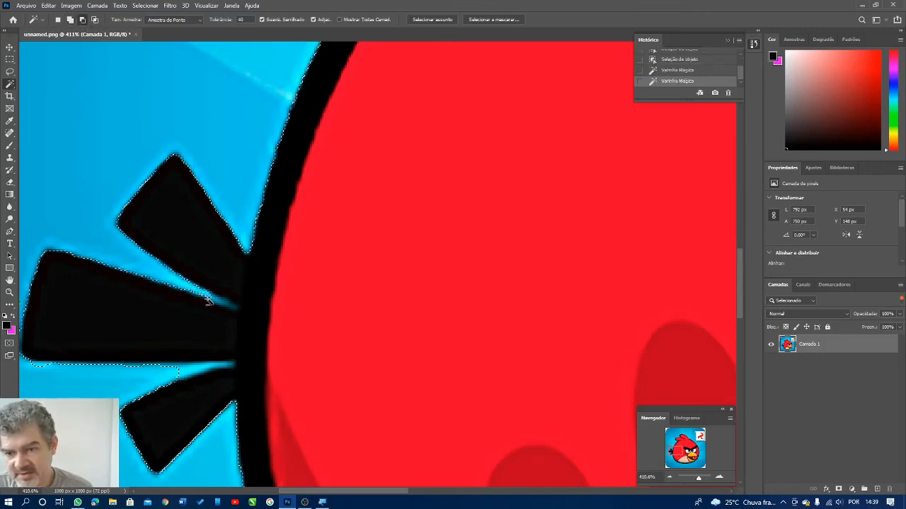
click(219, 303)
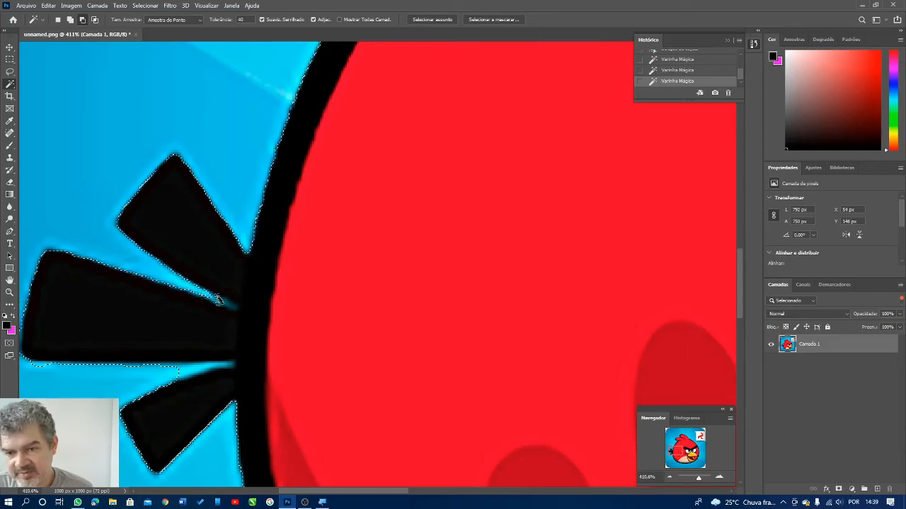
click(230, 306)
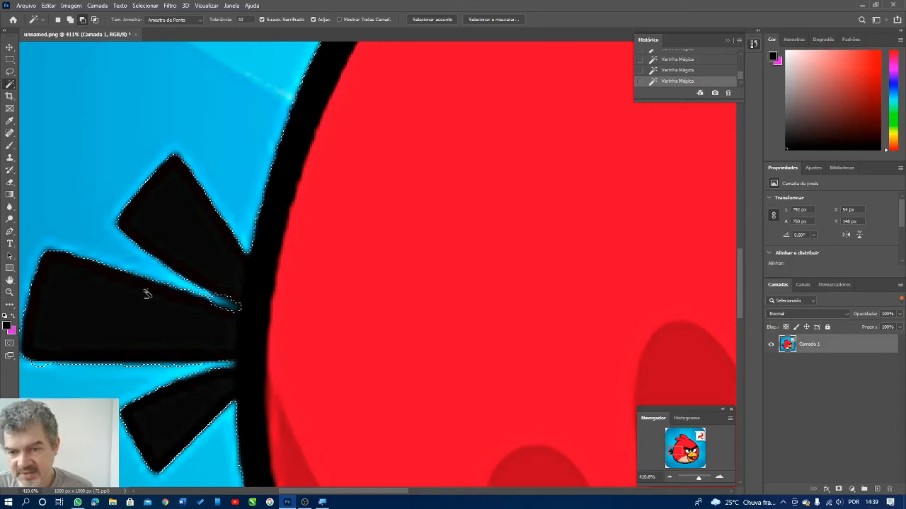
Step: Refine the tail selection with the Lasso, adding the inner end of the upper gap and subtracting a sliver below the middle feather
click(10, 71)
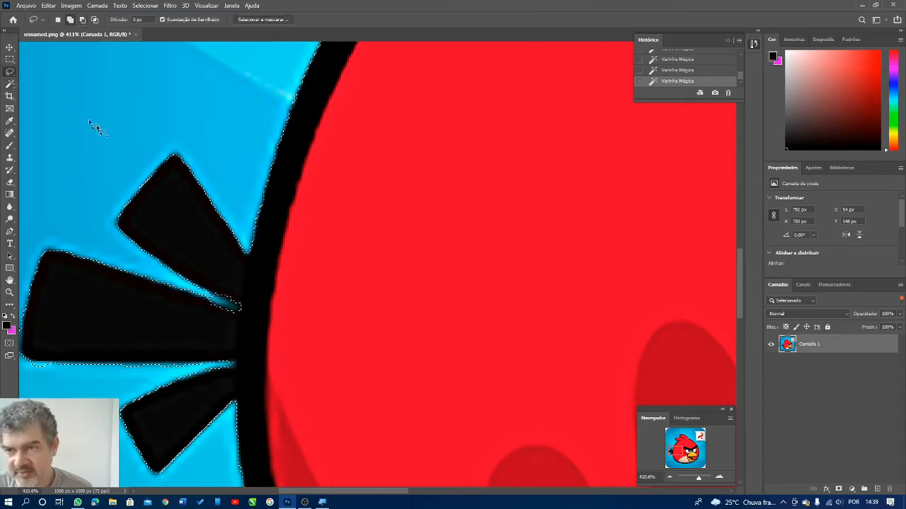
click(70, 19)
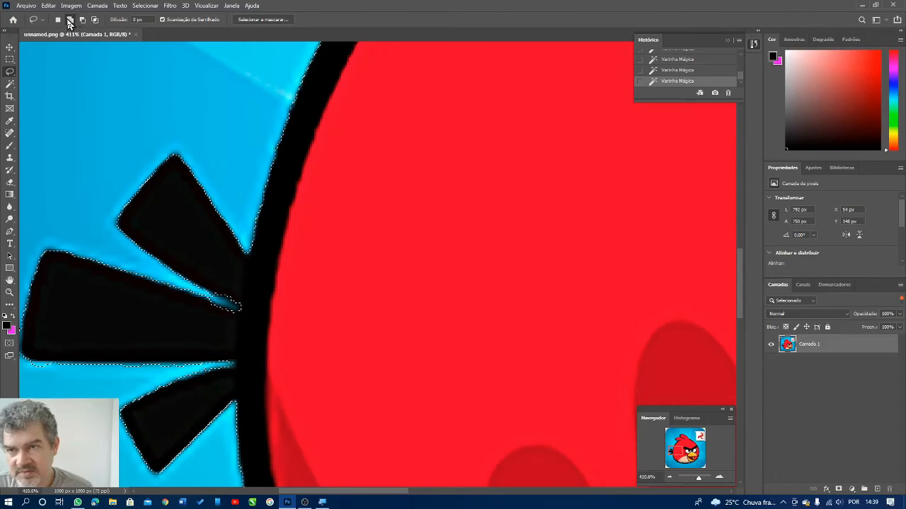
mouse_move(214, 293)
mouse_down()
mouse_move(245, 316)
mouse_move(202, 308)
mouse_move(243, 317)
mouse_move(253, 306)
mouse_move(219, 288)
mouse_up()
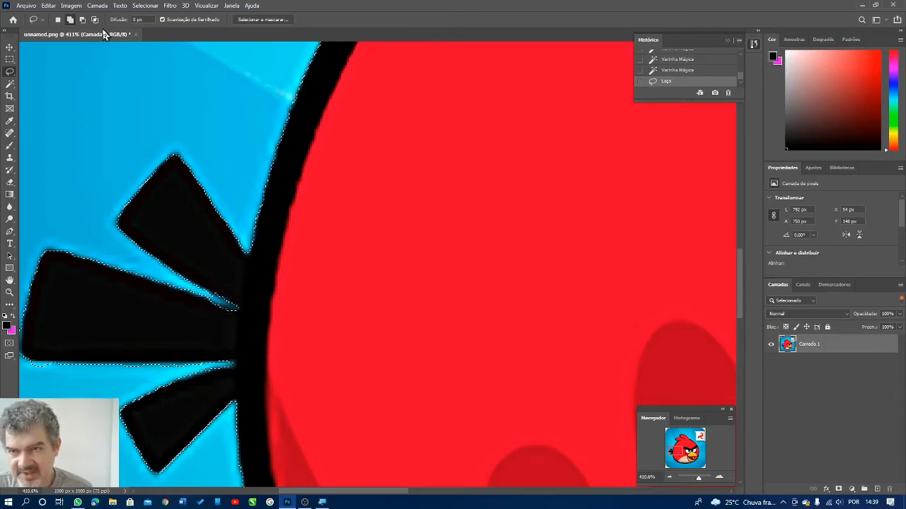
click(82, 19)
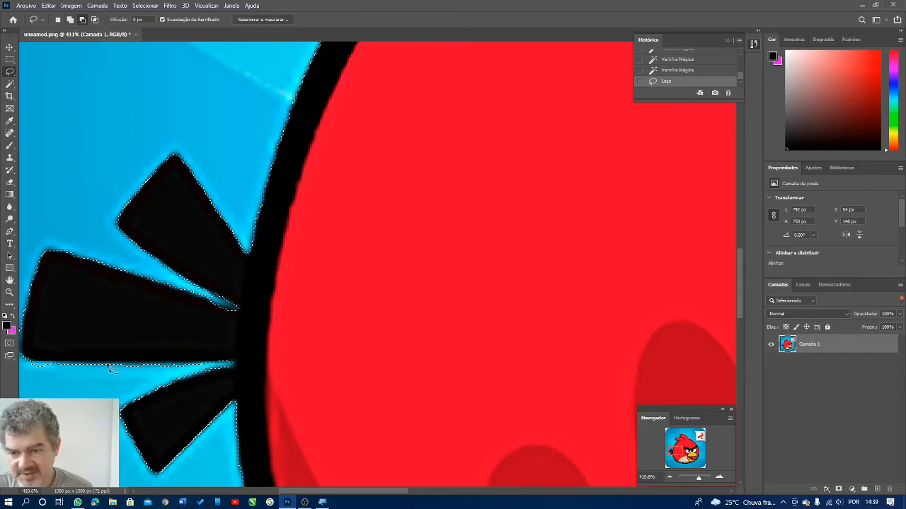
mouse_move(104, 369)
mouse_down()
mouse_move(205, 368)
mouse_move(118, 374)
mouse_up()
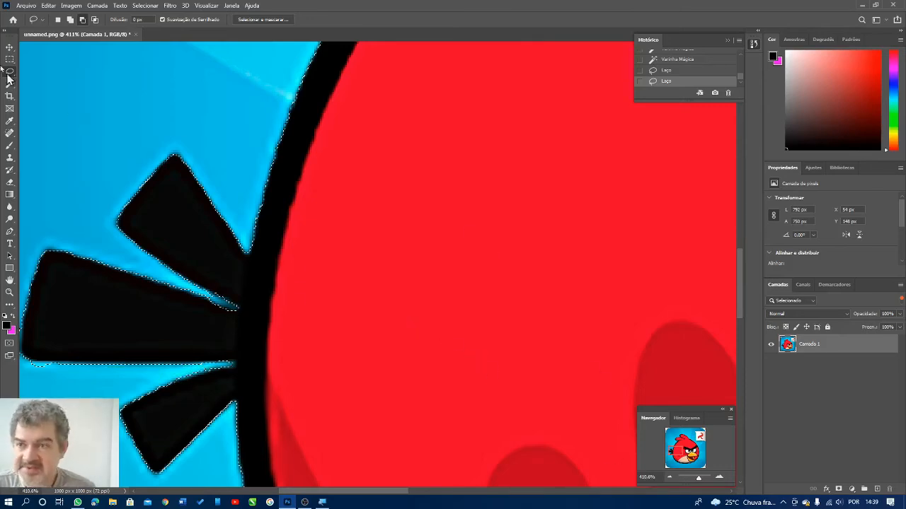
Step: Check the outline around the whole bird, switch to the Object Selection tool, then invert the selection and delete the background
scroll(269, 271, down, 6)
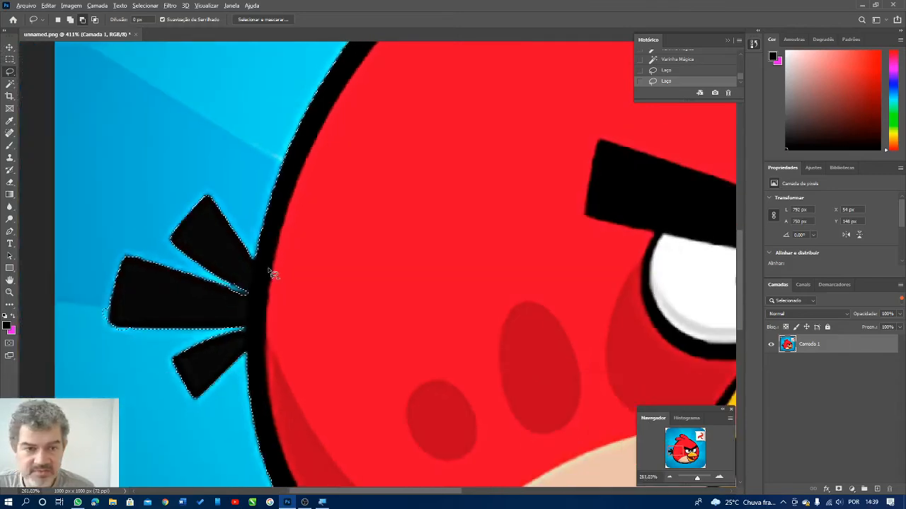
scroll(375, 283, down, 2)
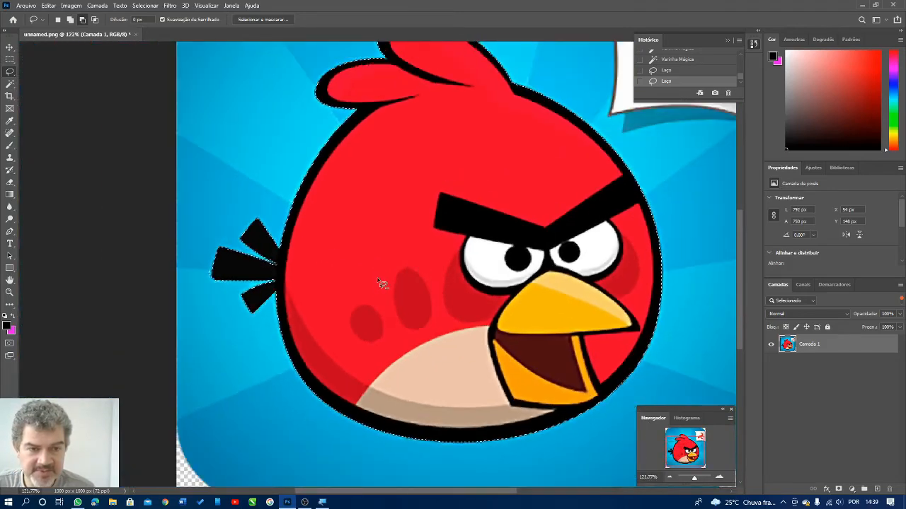
scroll(470, 211, up, 1)
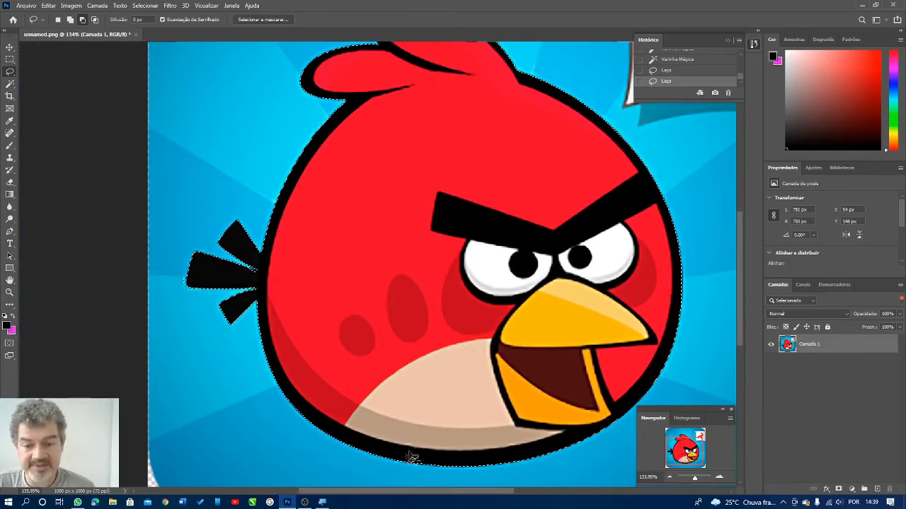
drag(391, 492, 427, 491)
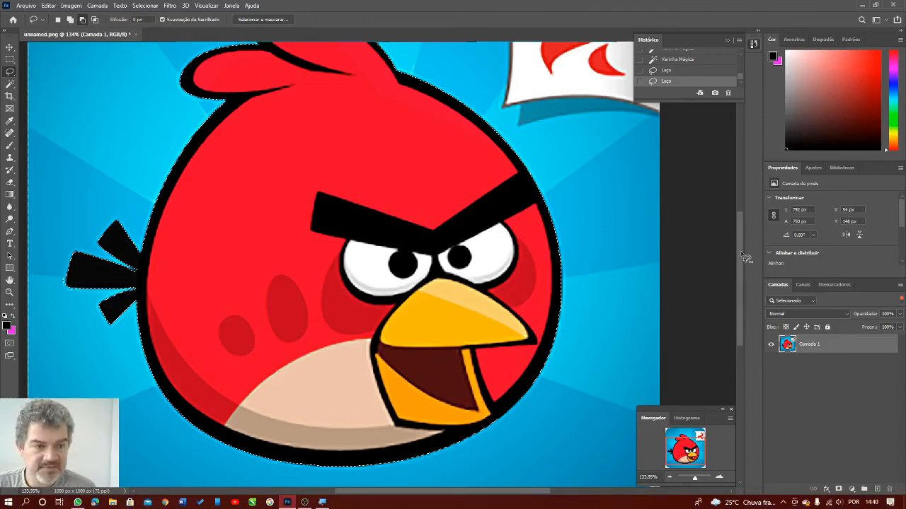
scroll(501, 196, up, 3)
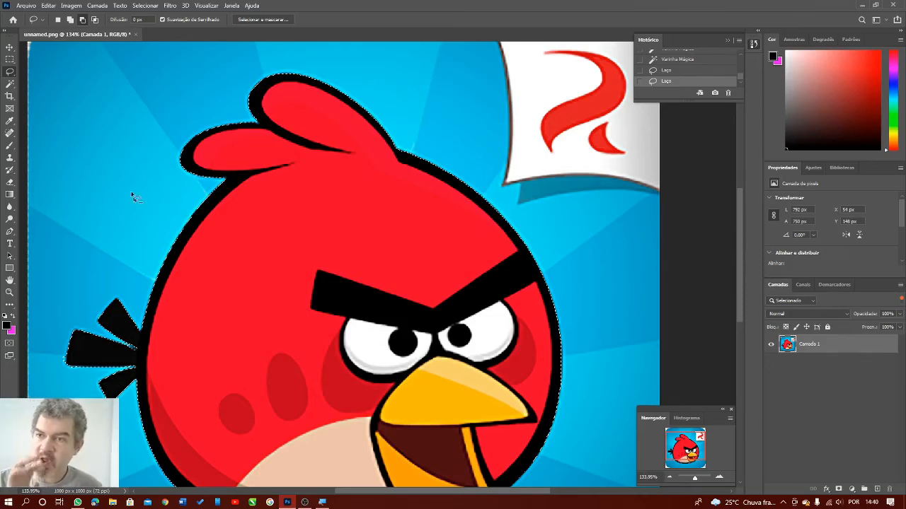
click(10, 84)
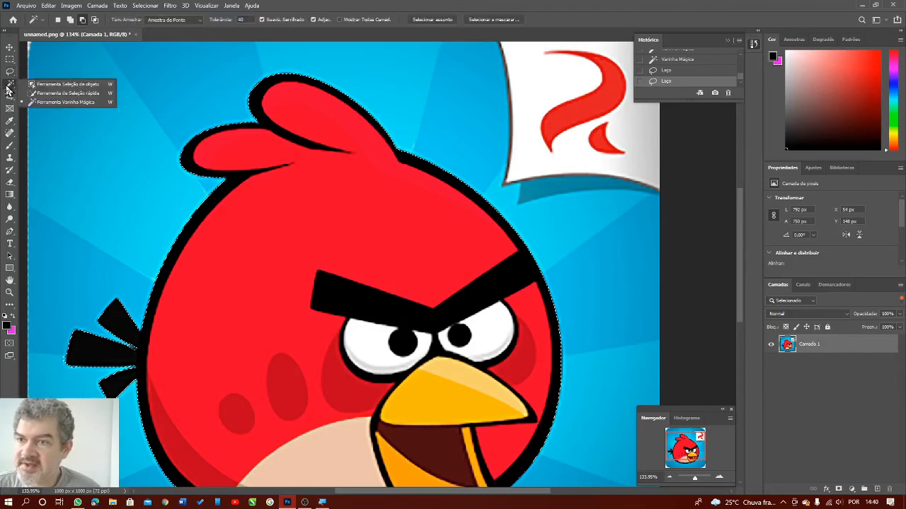
click(56, 86)
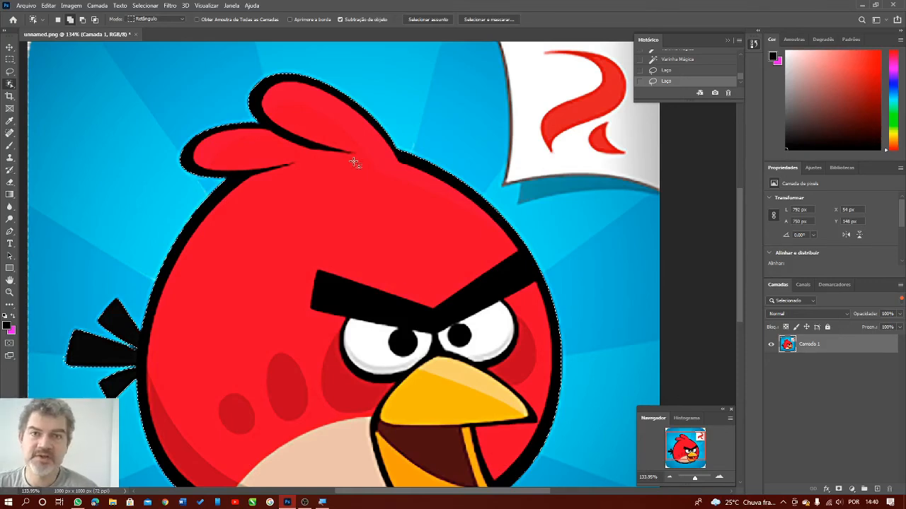
click(152, 6)
click(145, 41)
key(Delete)
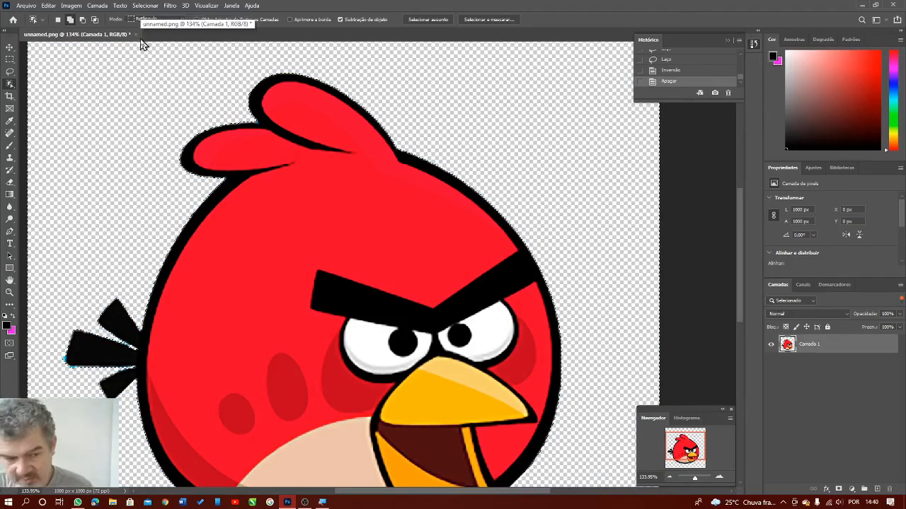
Step: Revert the image to its original unnamed.png state in the history and activate the Move tool
click(668, 477)
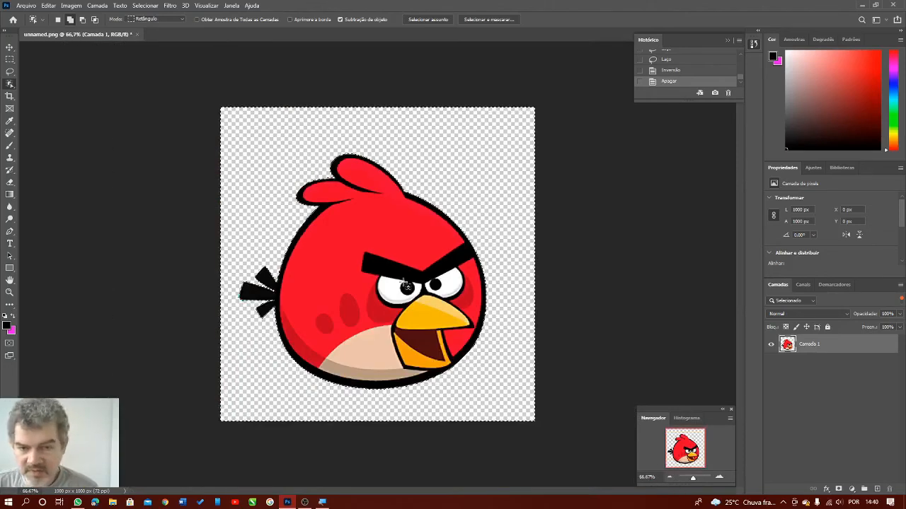
scroll(706, 89, up, 3)
scroll(740, 70, up, 2)
click(681, 60)
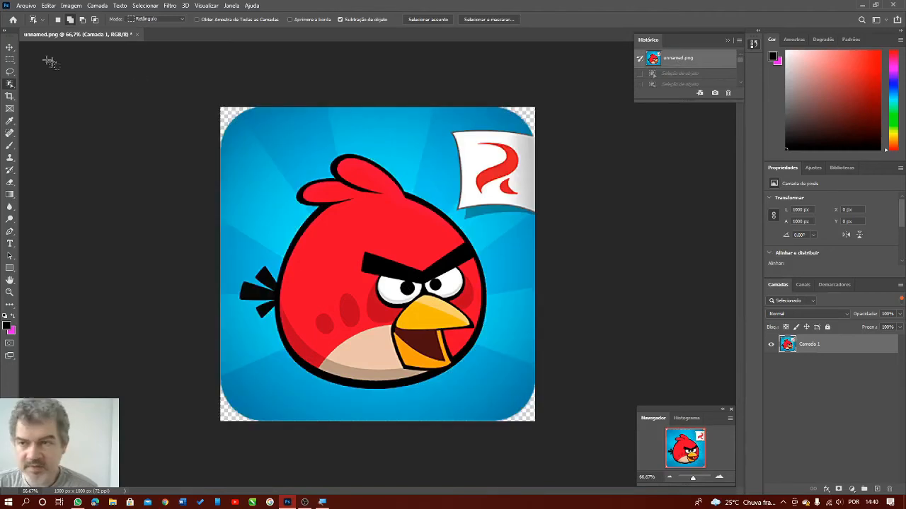
click(9, 50)
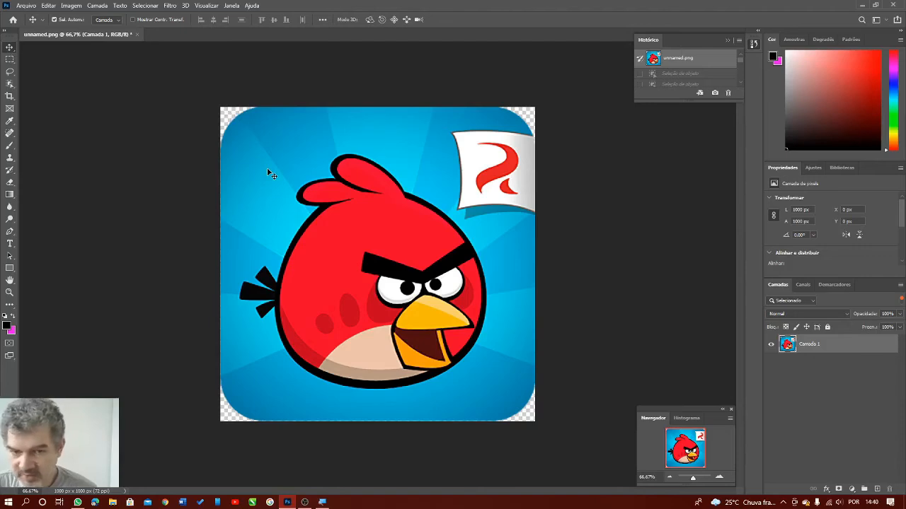
click(719, 477)
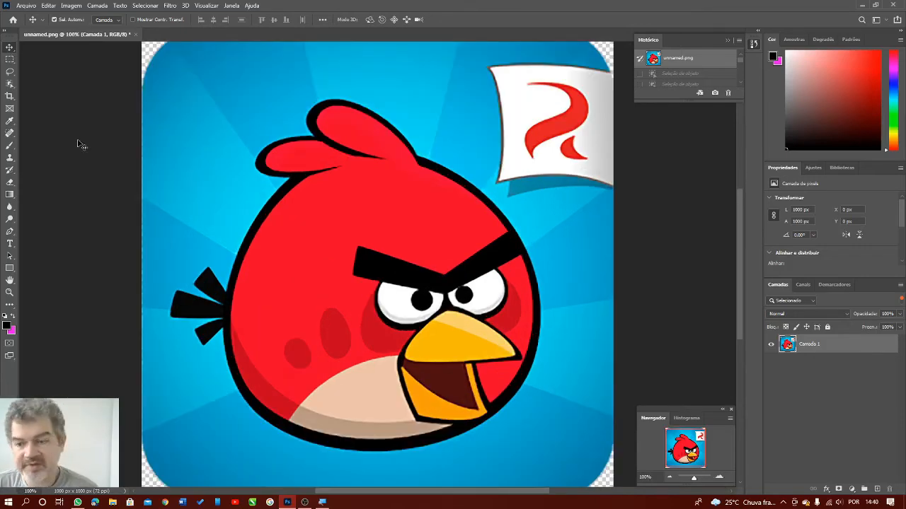
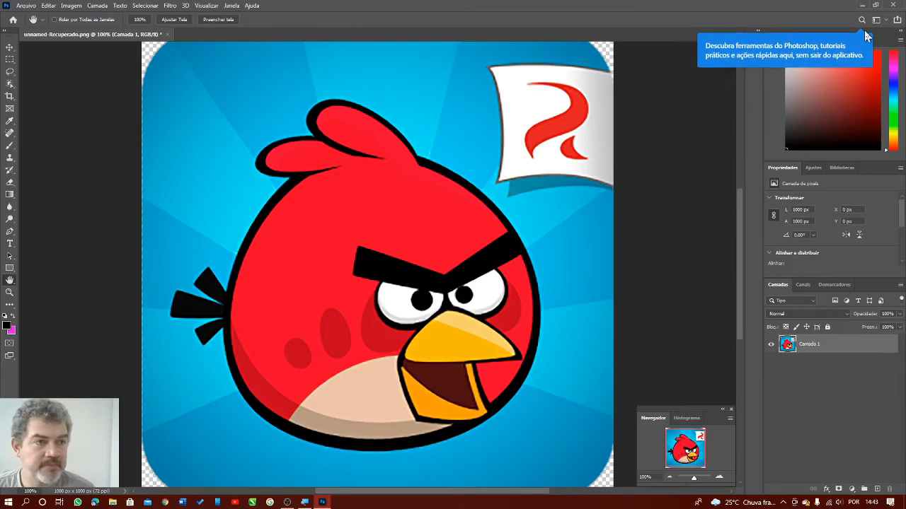
Step: Activate the Object Selection tool and open the Select and Mask workspace for the bird image
click(10, 85)
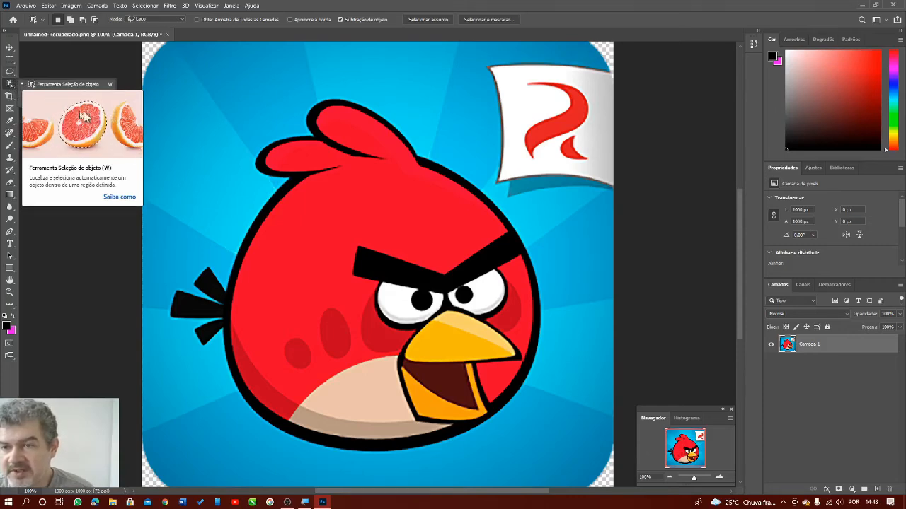
right_click(6, 87)
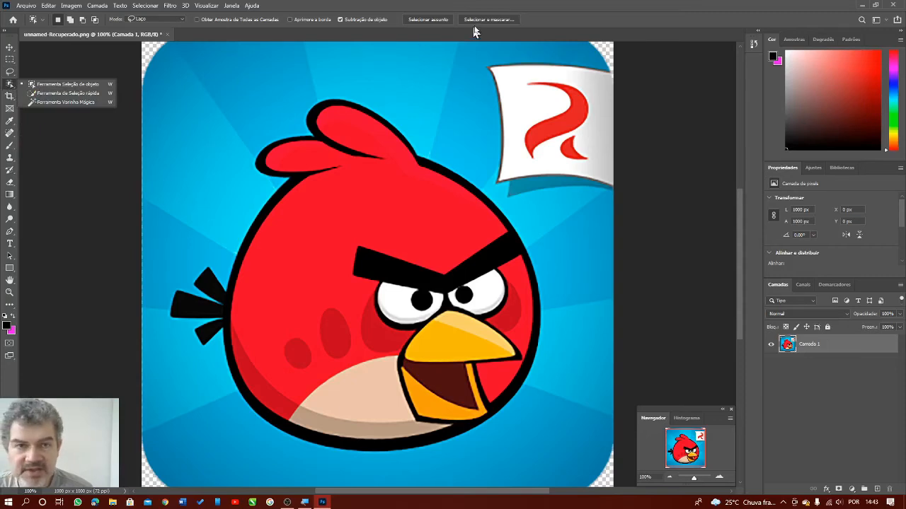
click(8, 87)
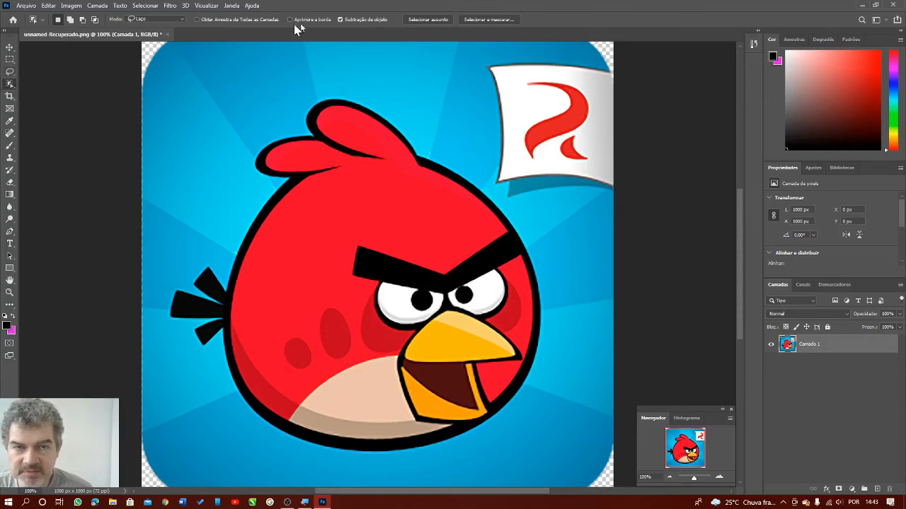
click(487, 20)
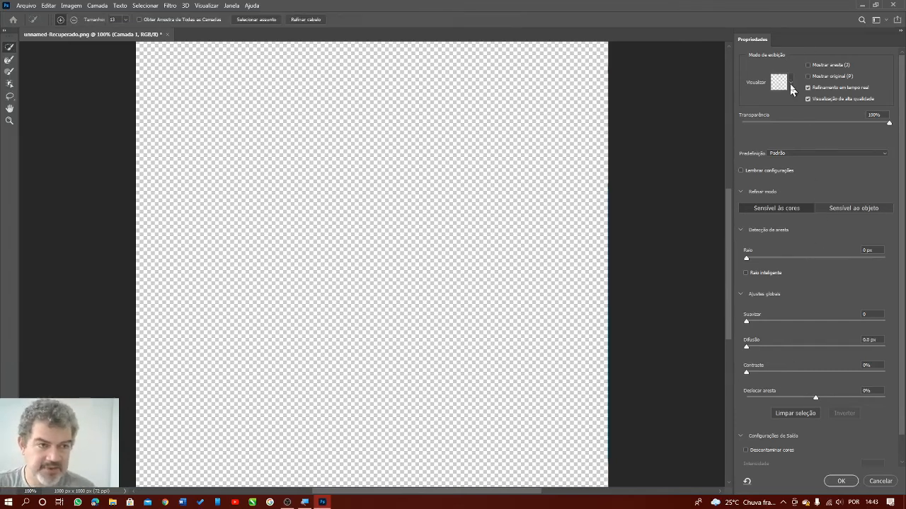
Step: Set the view mode to Seleção ativa and brush over the bird's head, body, belly and beak with Quick Selection
click(790, 83)
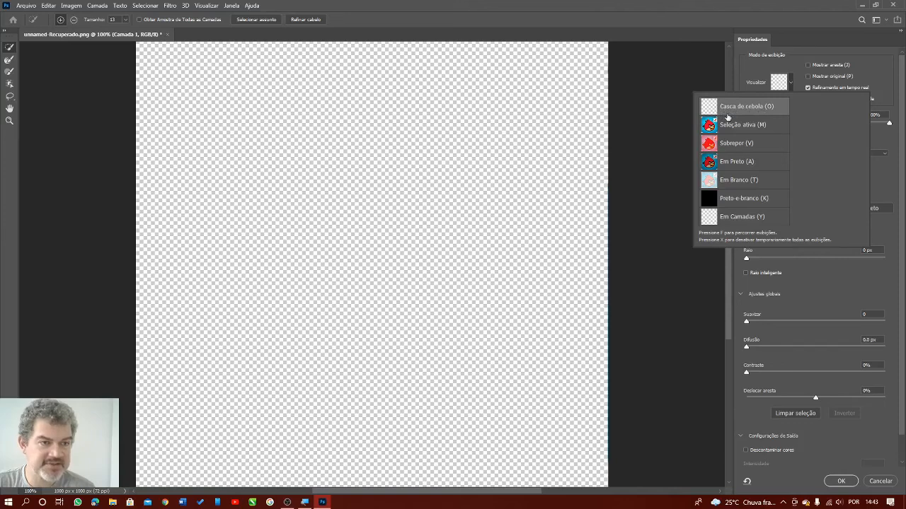
click(732, 130)
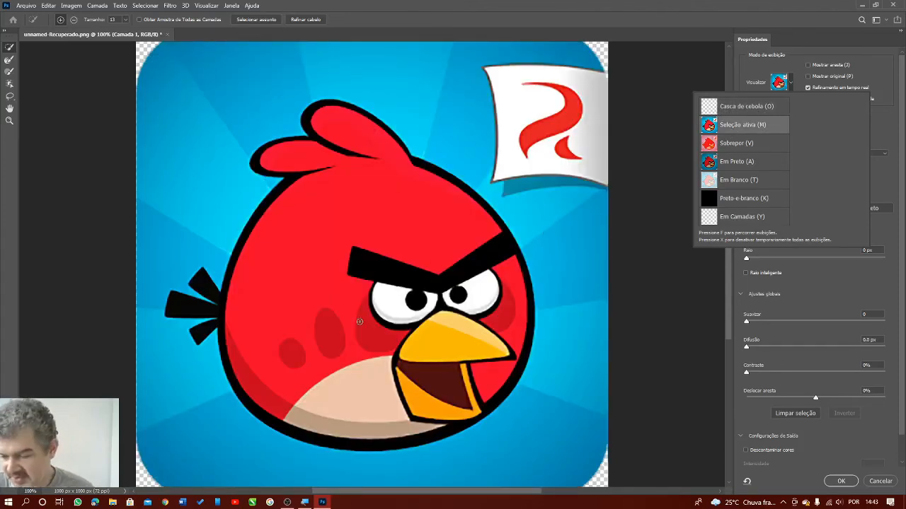
click(872, 75)
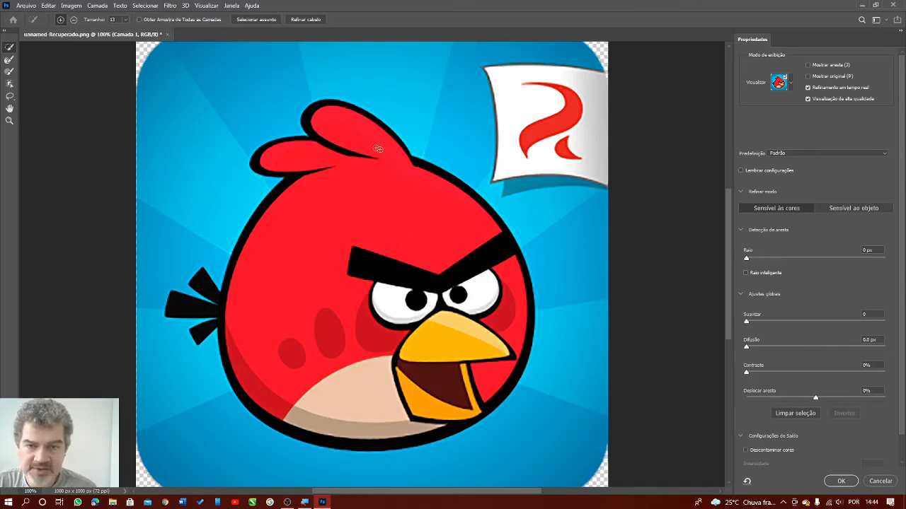
mouse_move(354, 154)
mouse_down()
mouse_move(403, 155)
mouse_move(435, 176)
mouse_move(478, 218)
mouse_move(494, 253)
mouse_move(499, 346)
mouse_move(486, 376)
mouse_move(423, 424)
mouse_move(369, 442)
mouse_move(324, 438)
mouse_move(270, 417)
mouse_move(240, 383)
mouse_move(225, 315)
mouse_move(245, 241)
mouse_move(303, 176)
mouse_up()
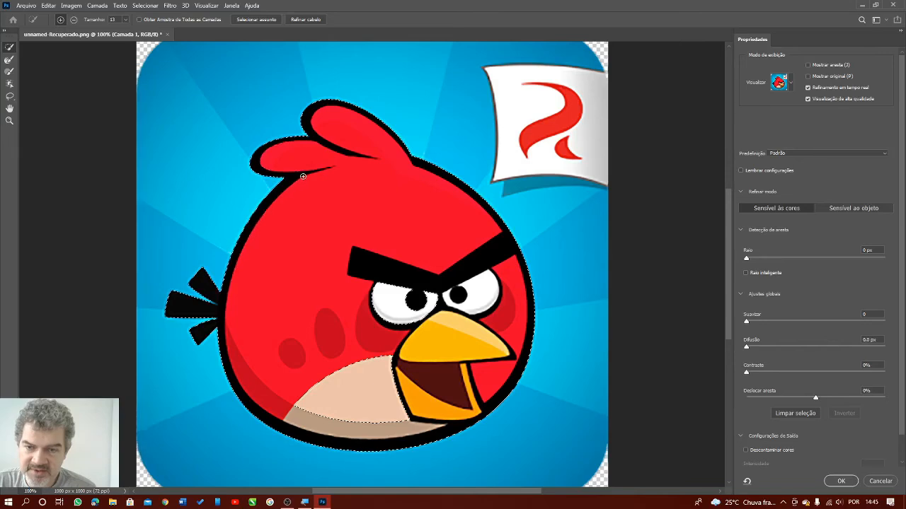
mouse_move(323, 396)
mouse_down()
mouse_move(324, 356)
mouse_move(423, 376)
mouse_up()
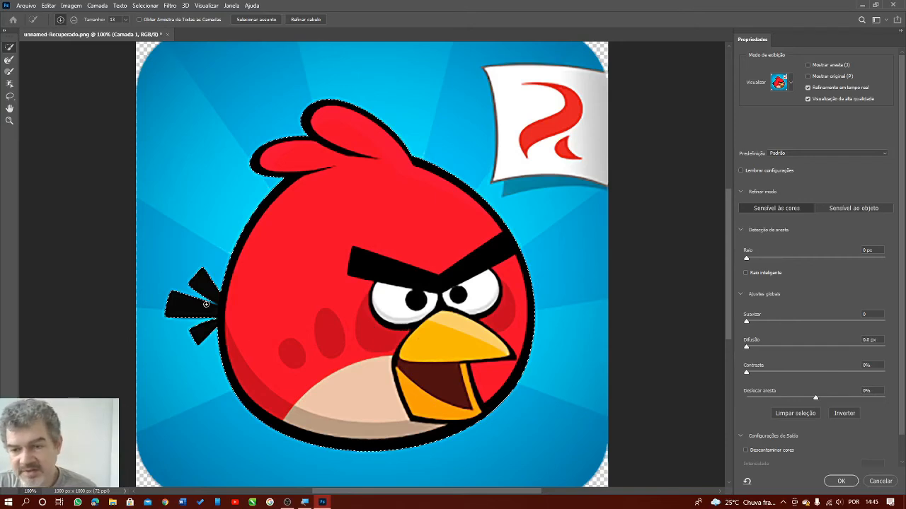
scroll(205, 306, up, 2)
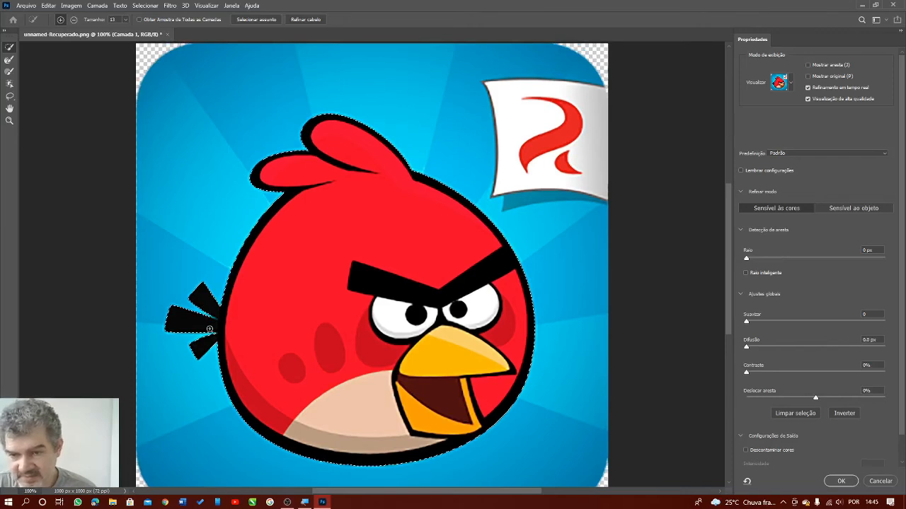
key(alt)
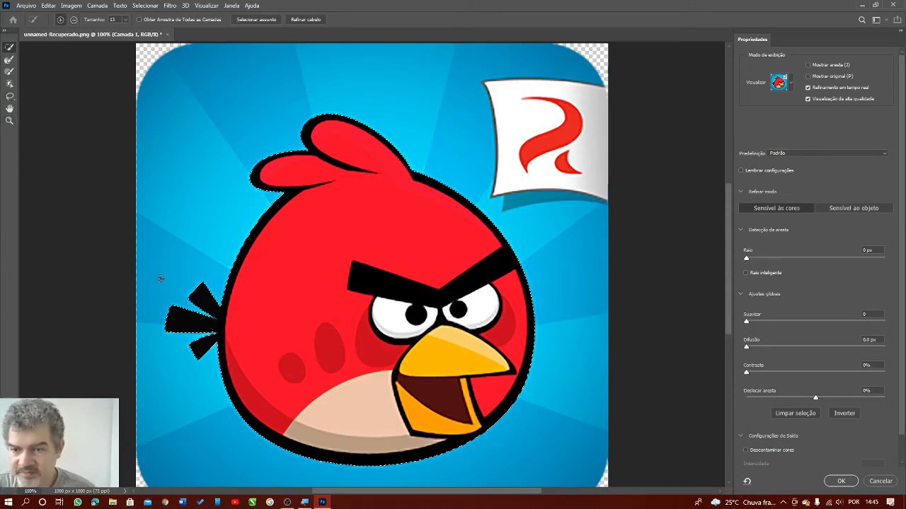
scroll(162, 278, up, 5)
key(z)
mouse_move(161, 278)
mouse_down()
mouse_move(228, 297)
mouse_move(227, 284)
mouse_up()
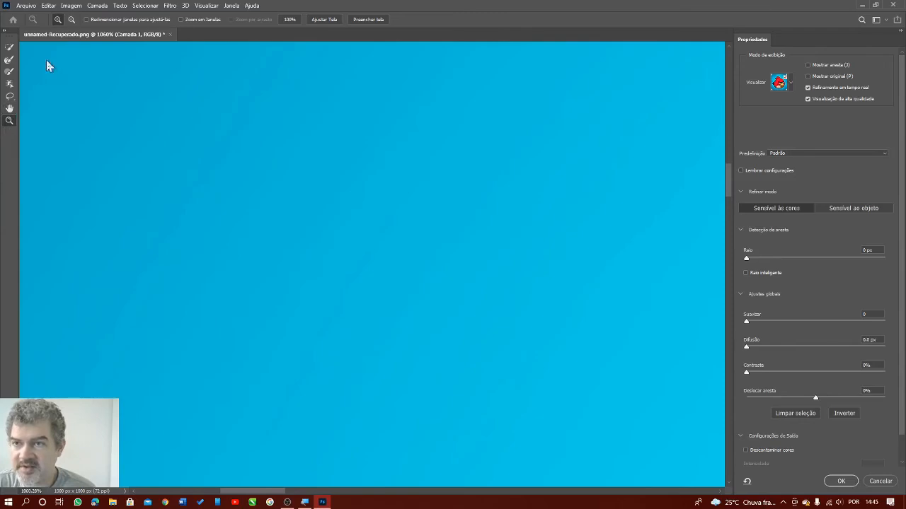
click(72, 20)
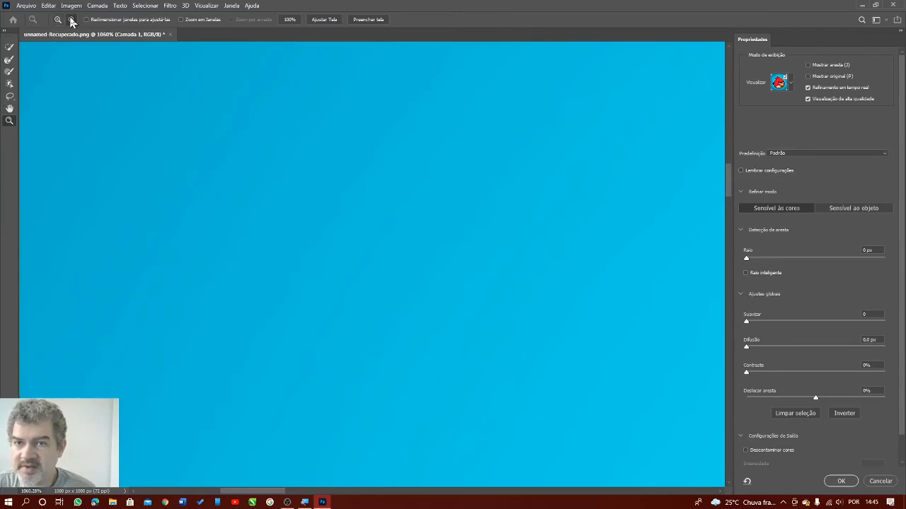
click(327, 21)
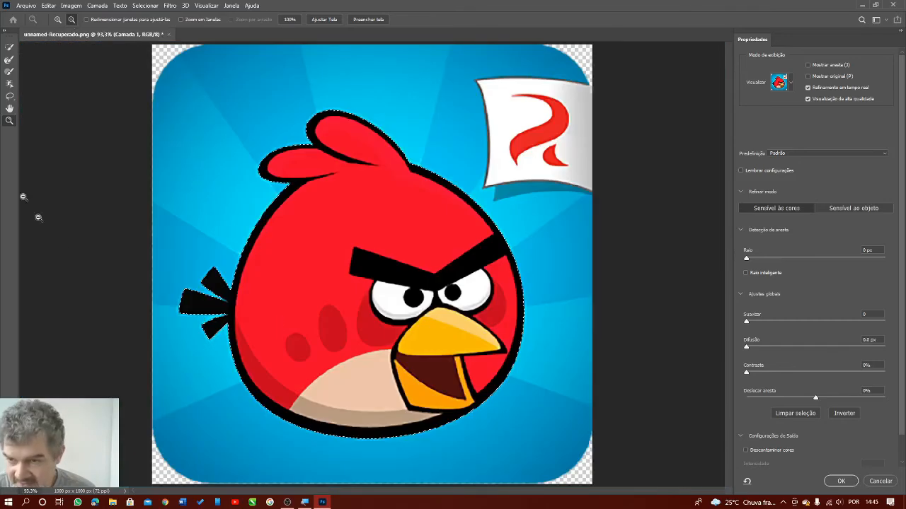
Step: Clean up the tail selection with the Polygonal Lasso, subtracting the inner ends of the gaps above and below the middle feather
drag(163, 251, 238, 352)
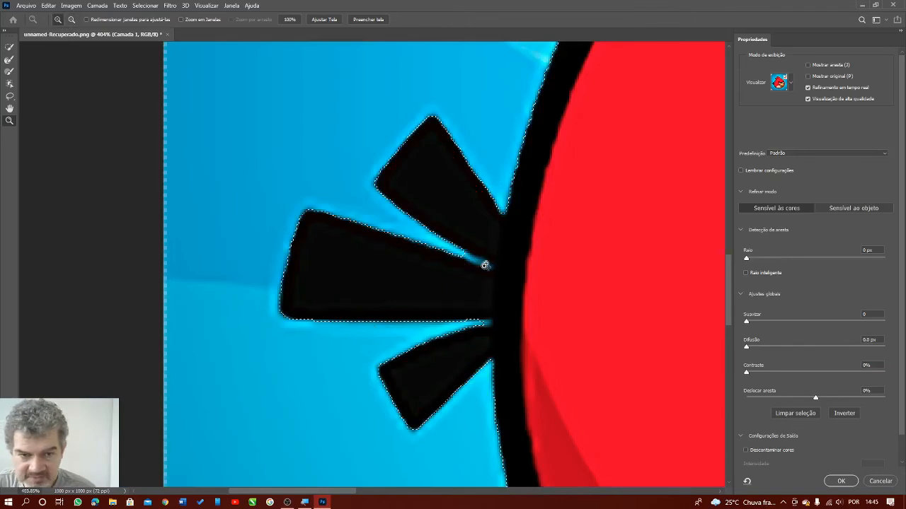
click(11, 97)
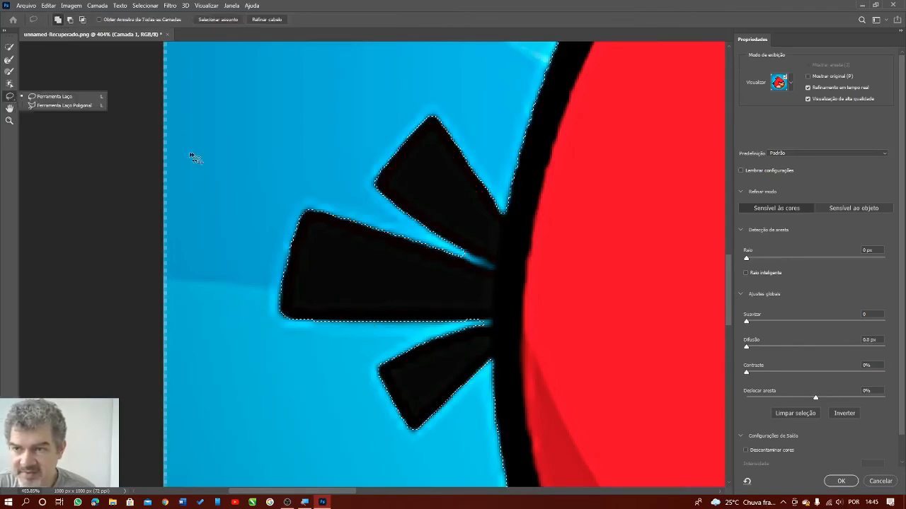
click(73, 107)
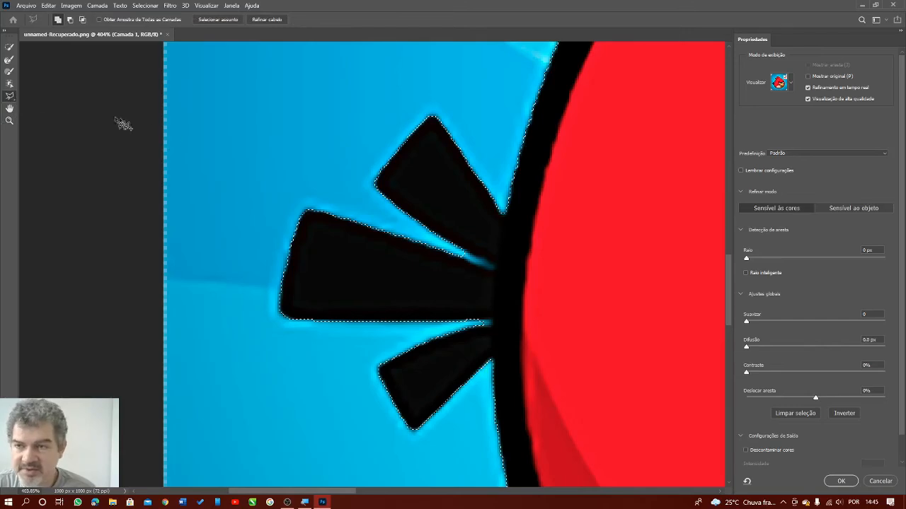
click(456, 255)
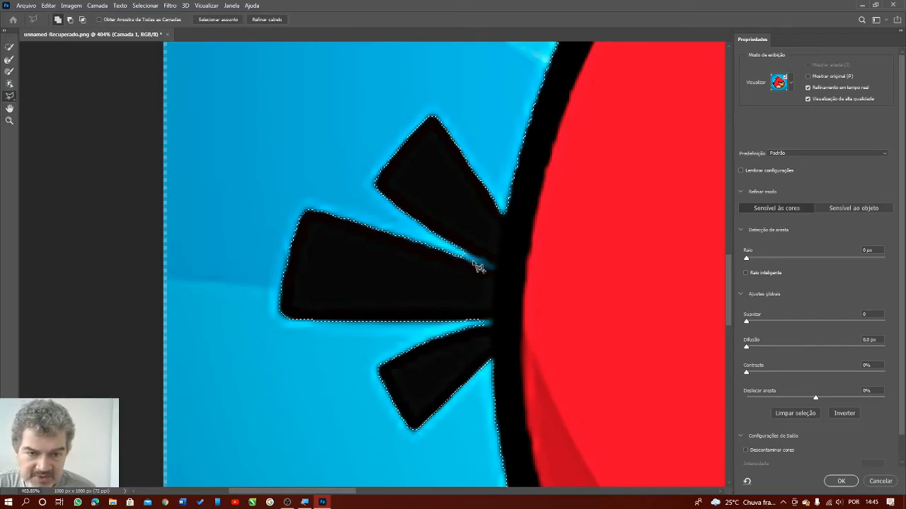
click(494, 269)
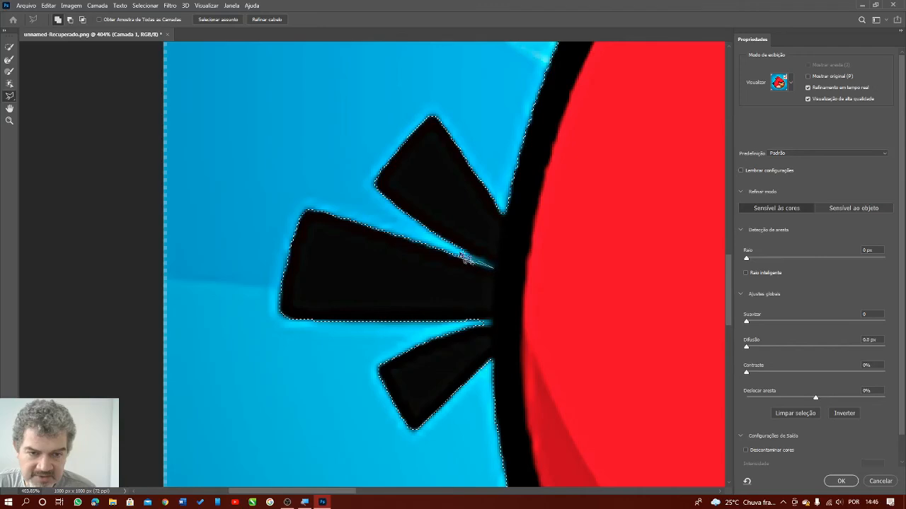
click(436, 237)
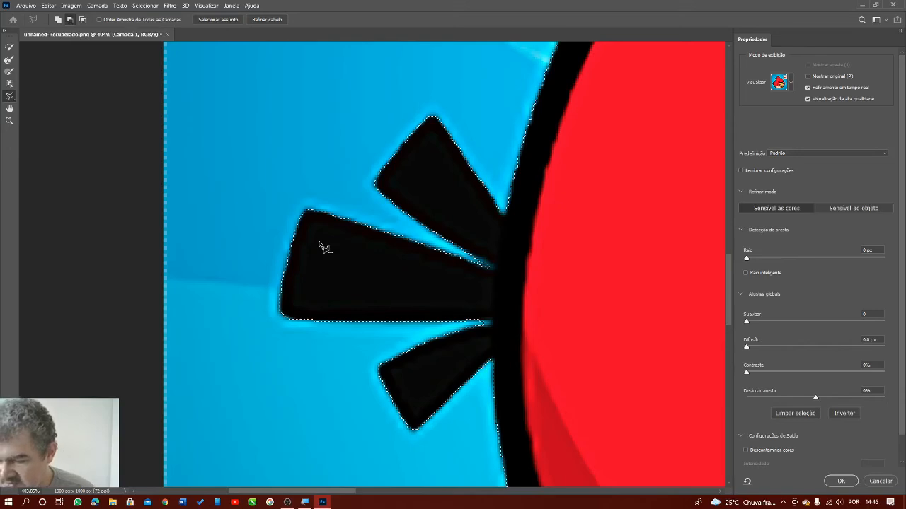
click(491, 322)
click(490, 325)
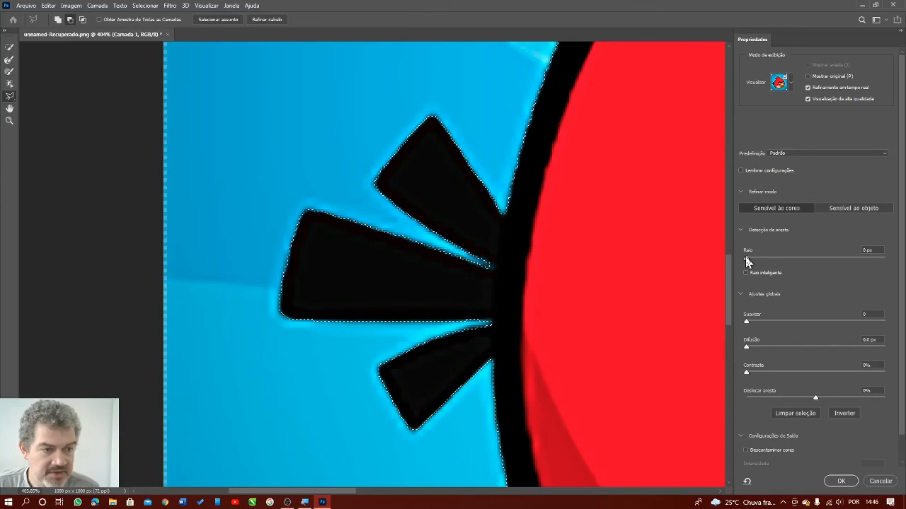
Step: Test larger edge detection Raio values, reset the radius to 0 px and enable Raio inteligente
drag(746, 260, 779, 264)
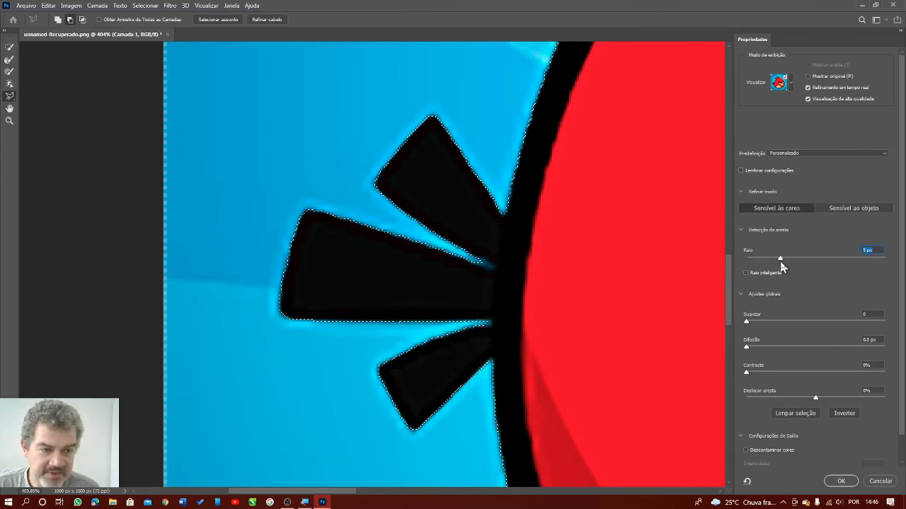
drag(781, 264, 832, 263)
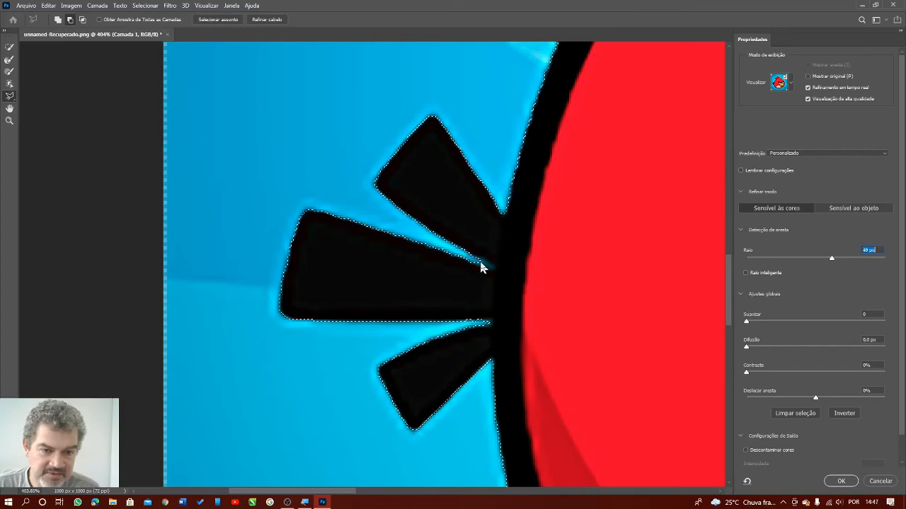
drag(834, 261, 743, 259)
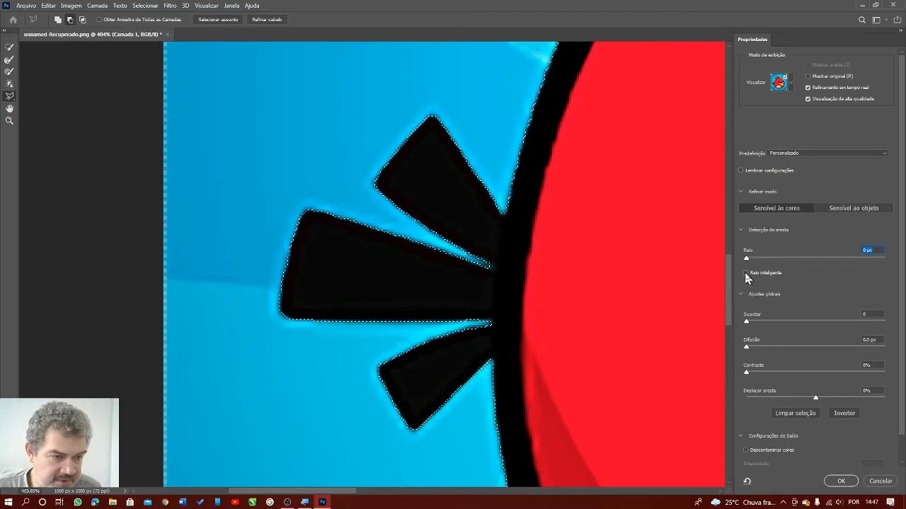
click(745, 273)
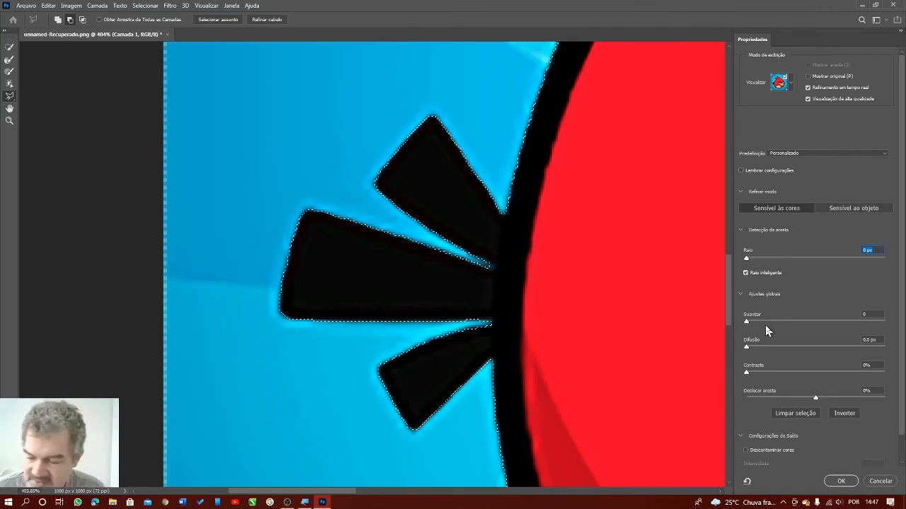
Step: Try the global adjustments Suavizar 48, Difusão 18.9 px and Contraste 36%, resetting each one to zero
drag(746, 322, 812, 322)
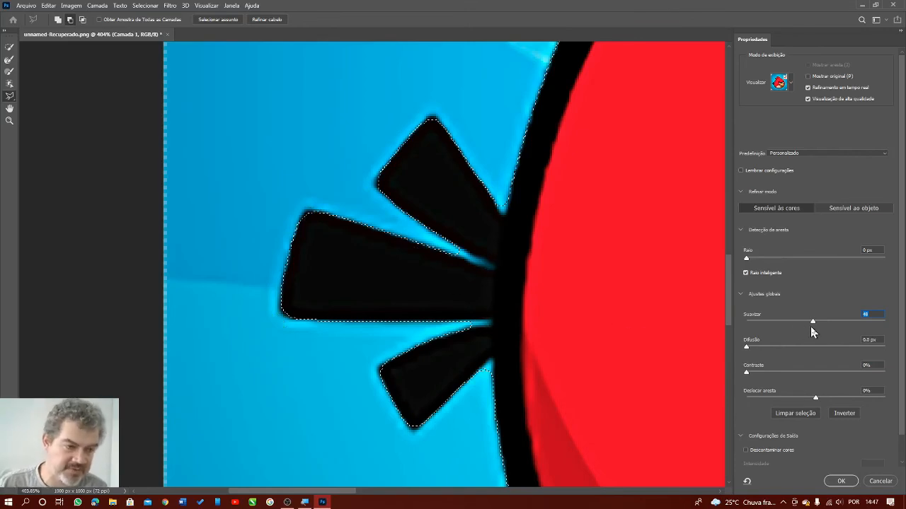
drag(814, 320, 732, 325)
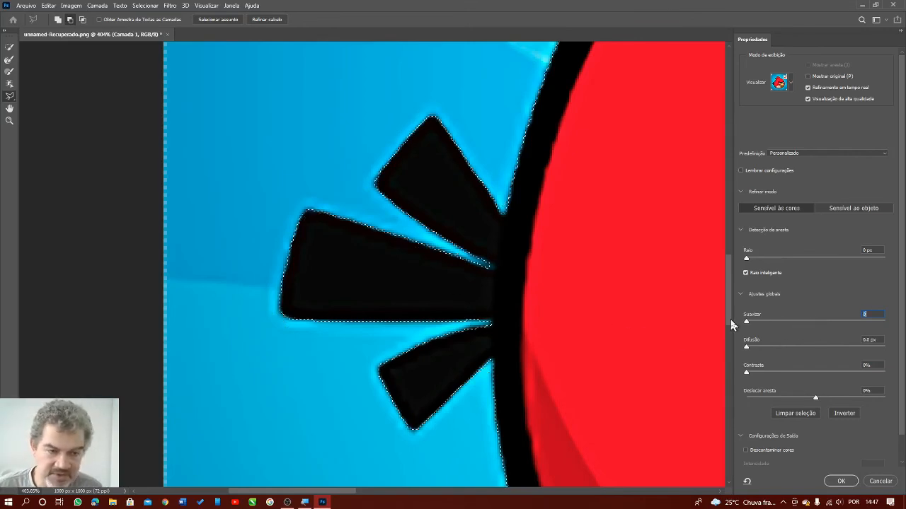
drag(747, 347, 809, 347)
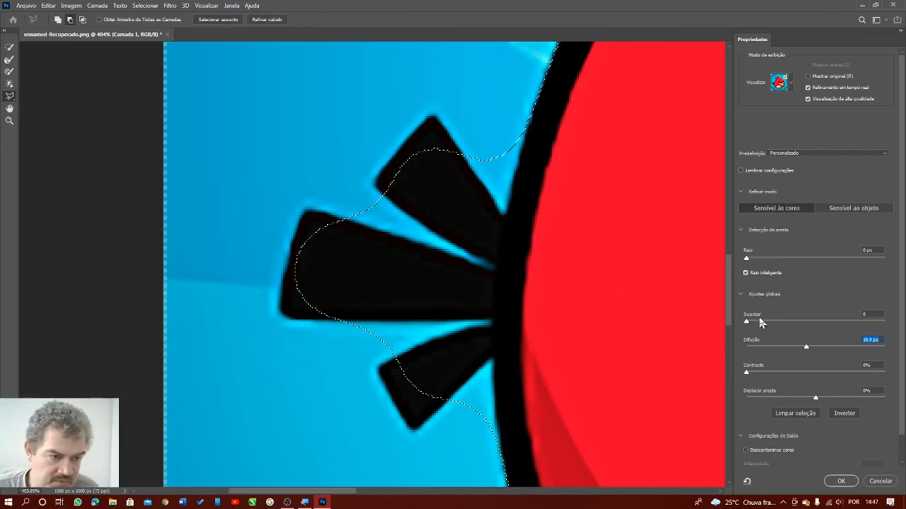
drag(807, 348, 749, 364)
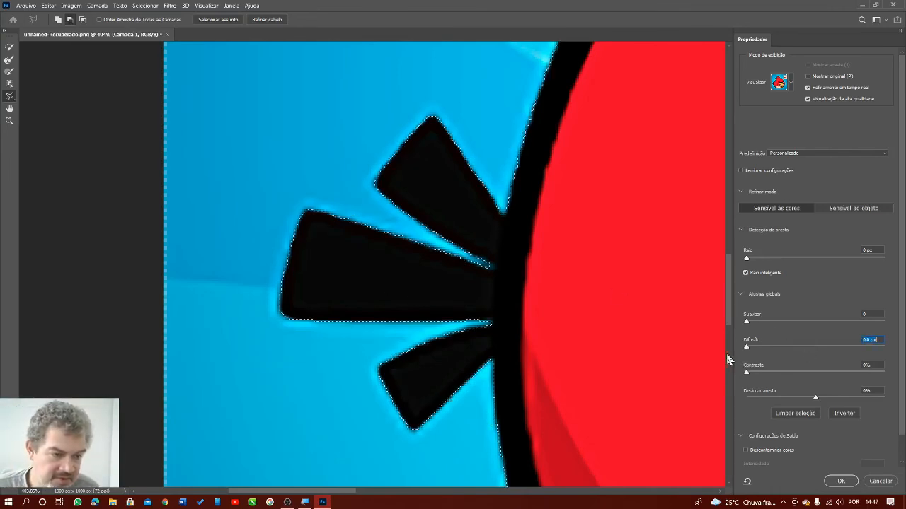
drag(749, 371, 797, 374)
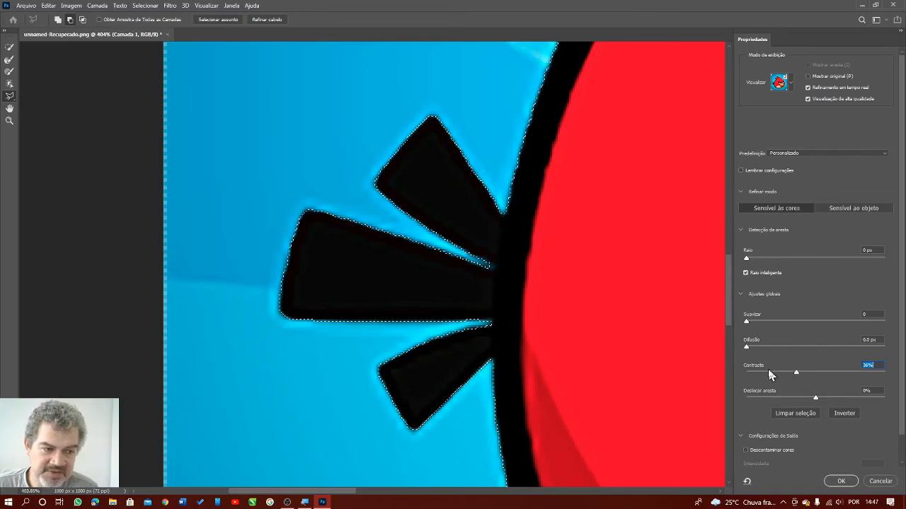
drag(770, 375, 734, 378)
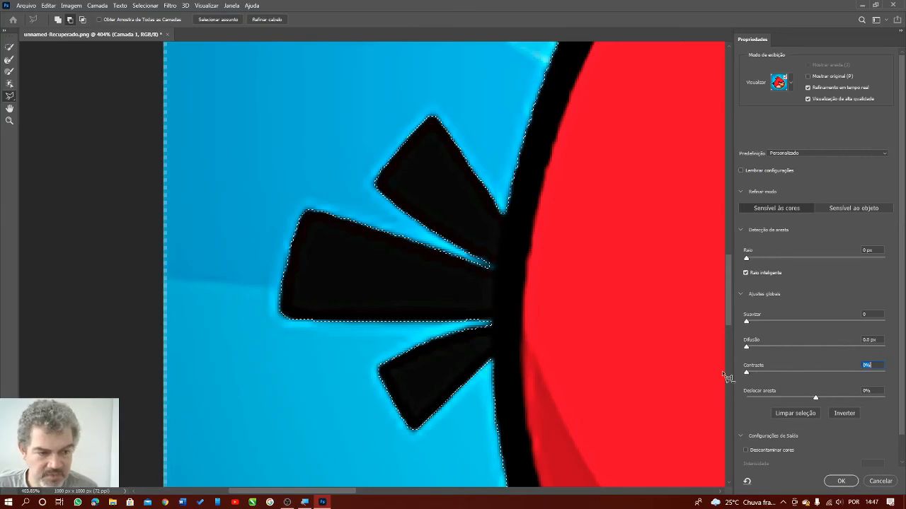
Step: Try Deslocar aresta at -49%, +100% and 8%, and reset it to 0%
drag(816, 398, 782, 408)
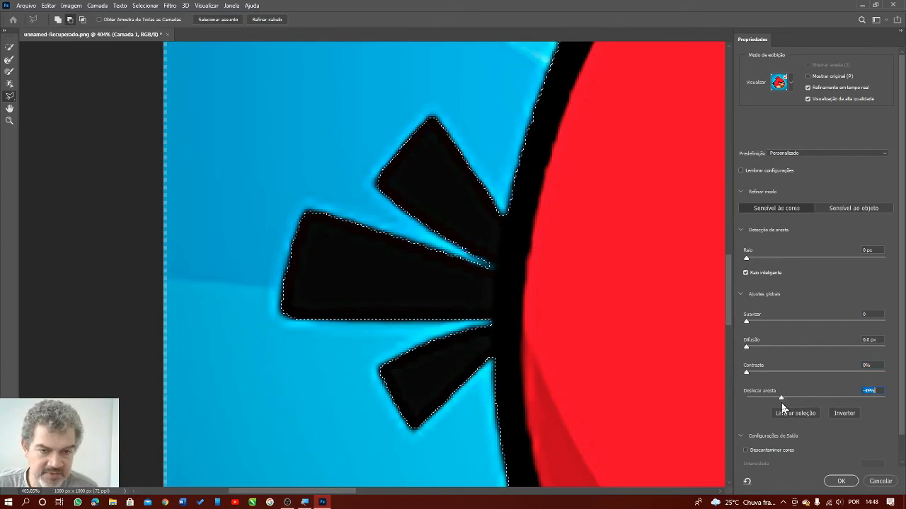
drag(774, 403, 900, 395)
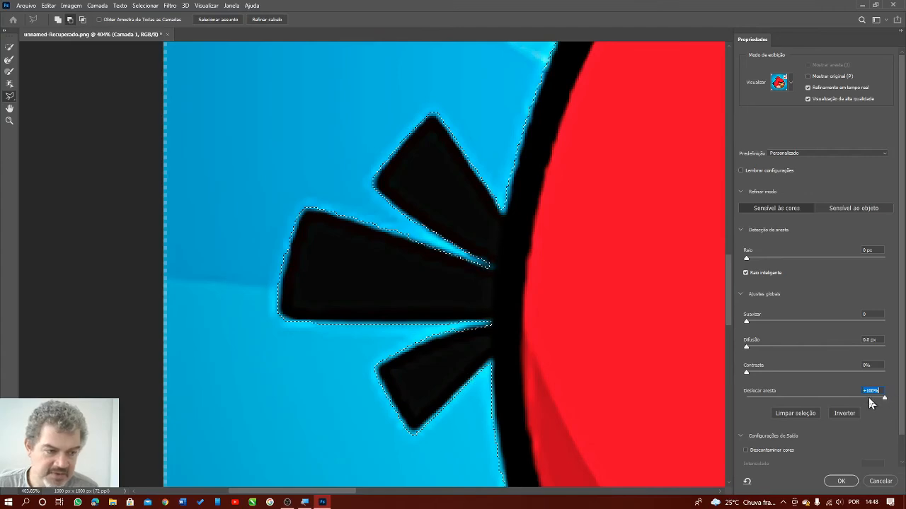
drag(884, 401, 811, 405)
drag(864, 391, 886, 392)
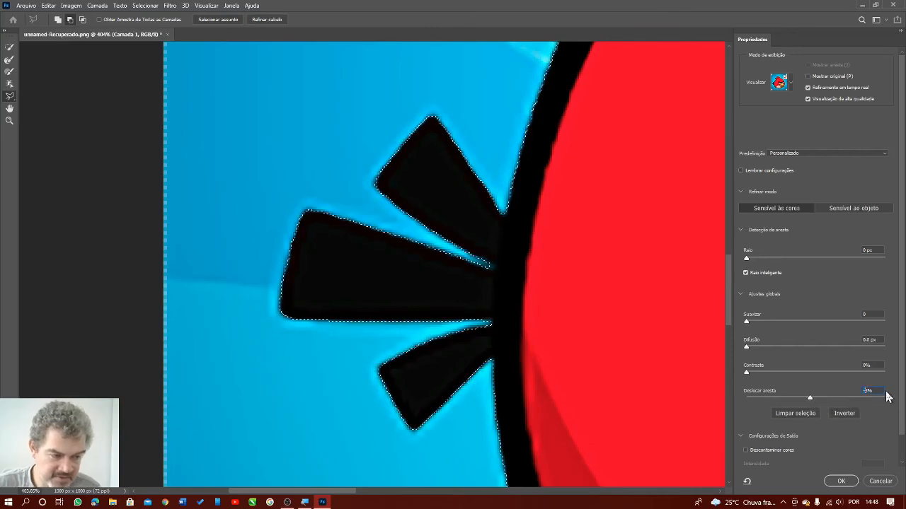
text(8)
key(Return)
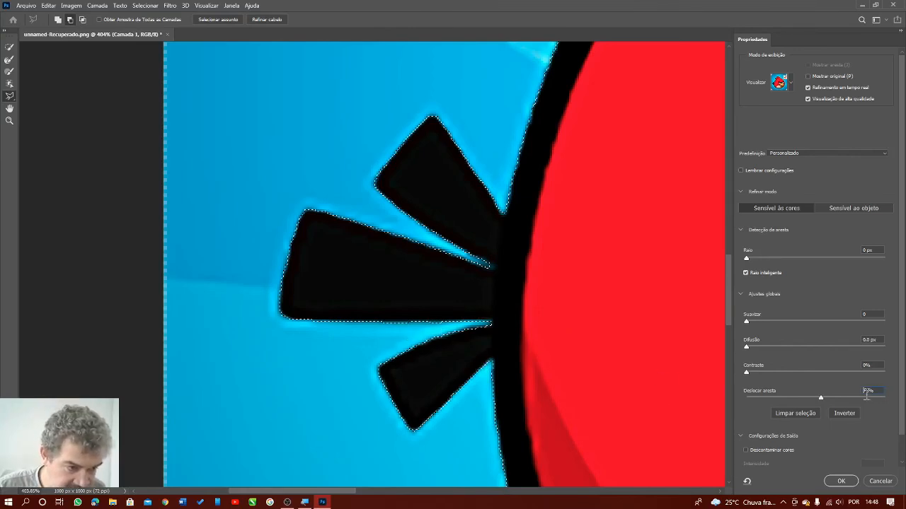
text(0)
key(Return)
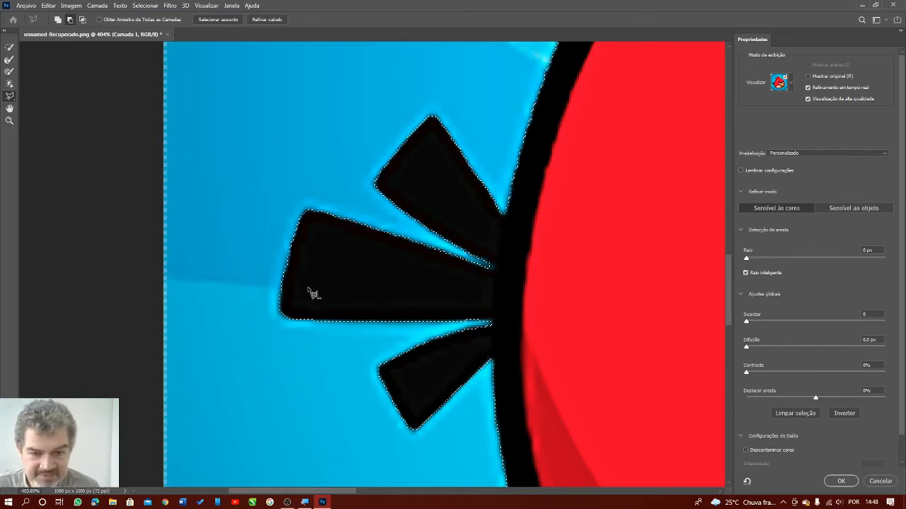
Step: Apply the Select and Mask result to output the cut-out bird as a separate layer
drag(323, 494, 480, 501)
click(841, 481)
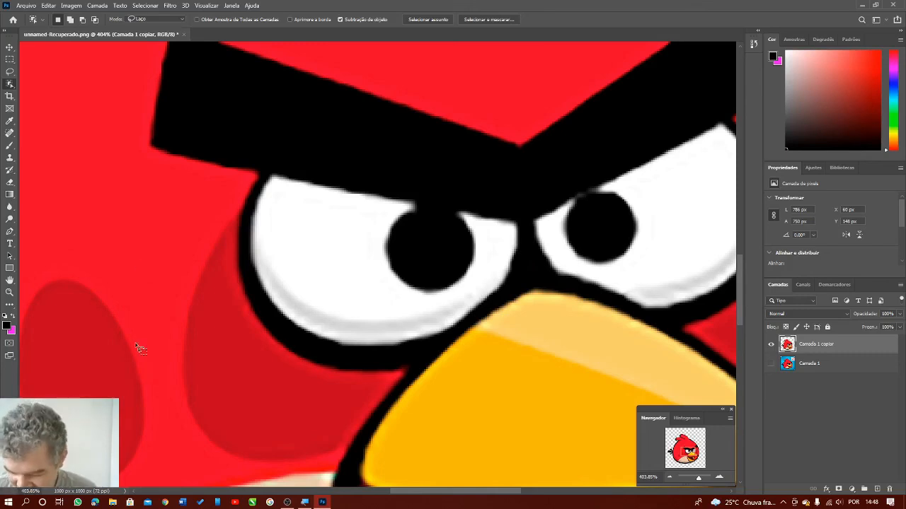
scroll(324, 293, down, 5)
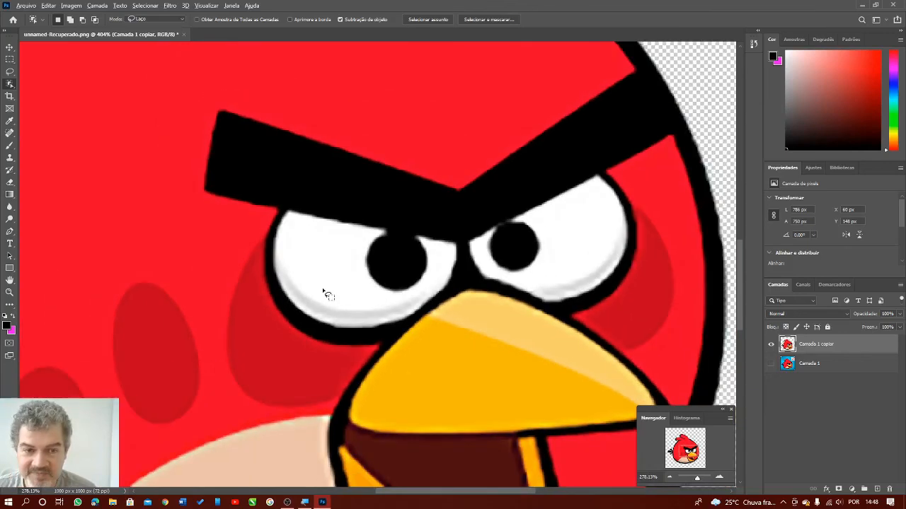
scroll(323, 293, down, 6)
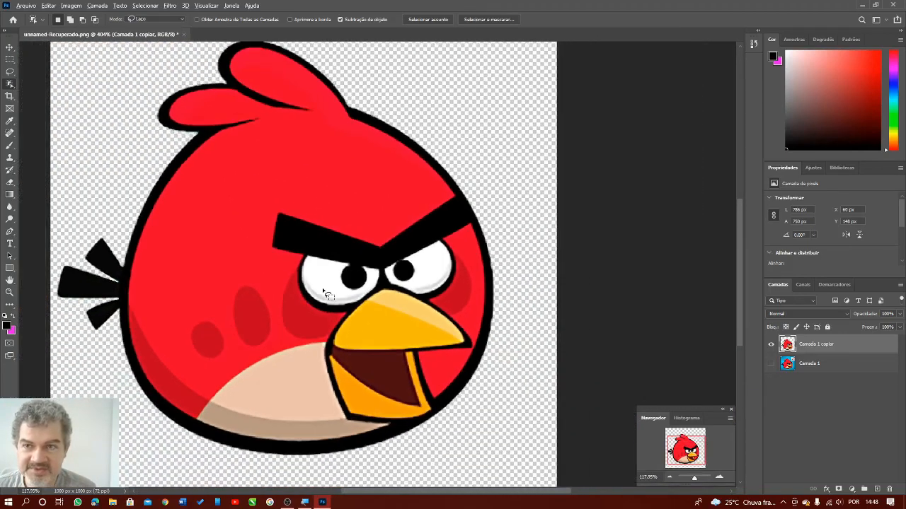
Step: Undo the Select and Mask output that placed the cut-out bird on a separate layer
scroll(336, 295, up, 1)
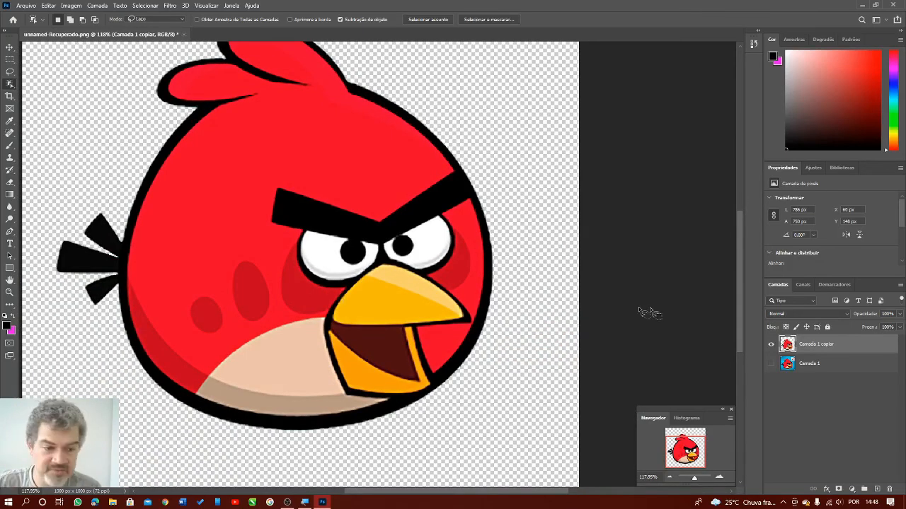
drag(693, 452, 693, 444)
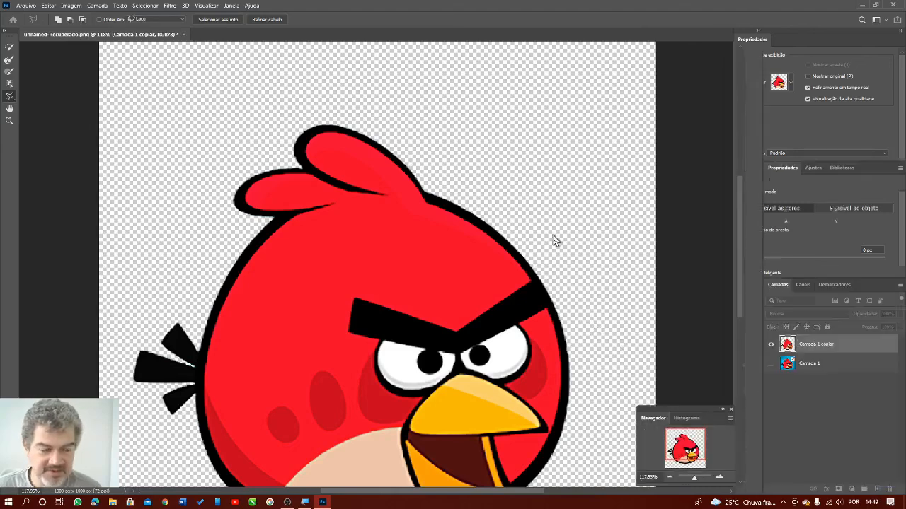
key(ctrl+z)
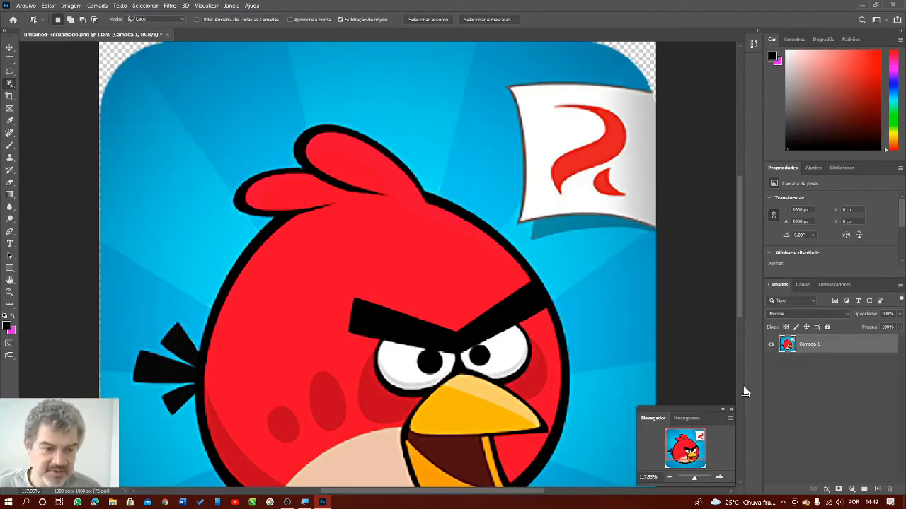
Step: In Select and Mask, try selecting the blue background around the bird with Quick Selection, including the areas beside its tail
click(472, 21)
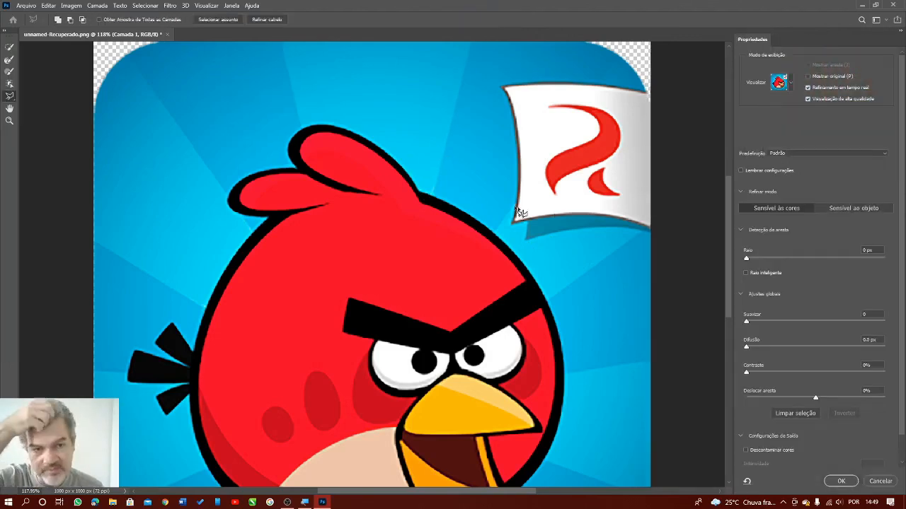
click(9, 48)
mouse_move(333, 92)
mouse_down()
mouse_move(431, 90)
mouse_move(554, 166)
mouse_move(590, 243)
mouse_move(596, 294)
mouse_up()
mouse_move(585, 431)
mouse_down()
mouse_move(578, 486)
mouse_move(563, 504)
mouse_up()
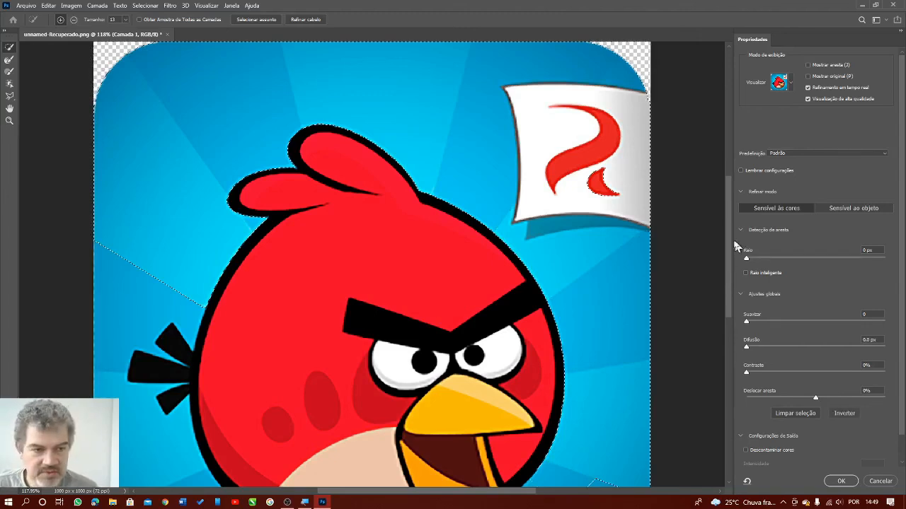
scroll(696, 348, down, 5)
mouse_move(572, 134)
mouse_down()
mouse_move(554, 166)
mouse_move(448, 192)
mouse_move(286, 198)
mouse_move(203, 181)
mouse_up()
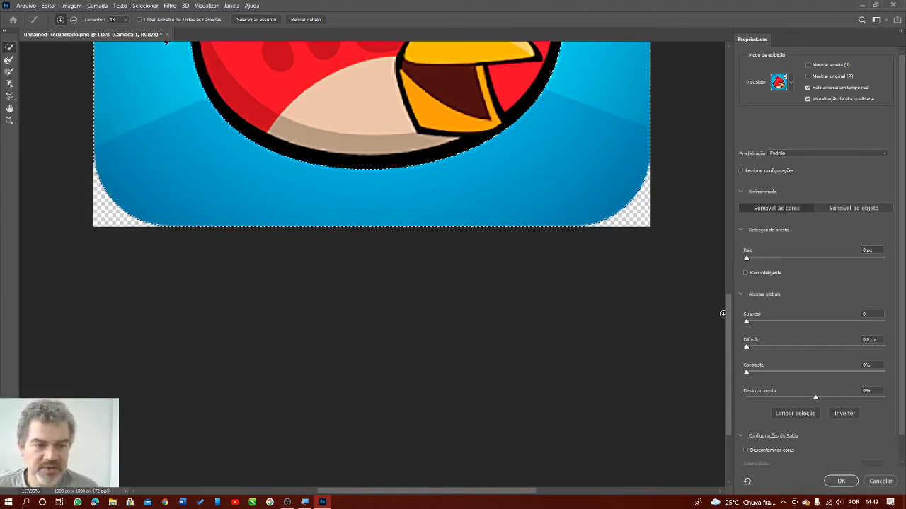
drag(728, 302, 728, 302)
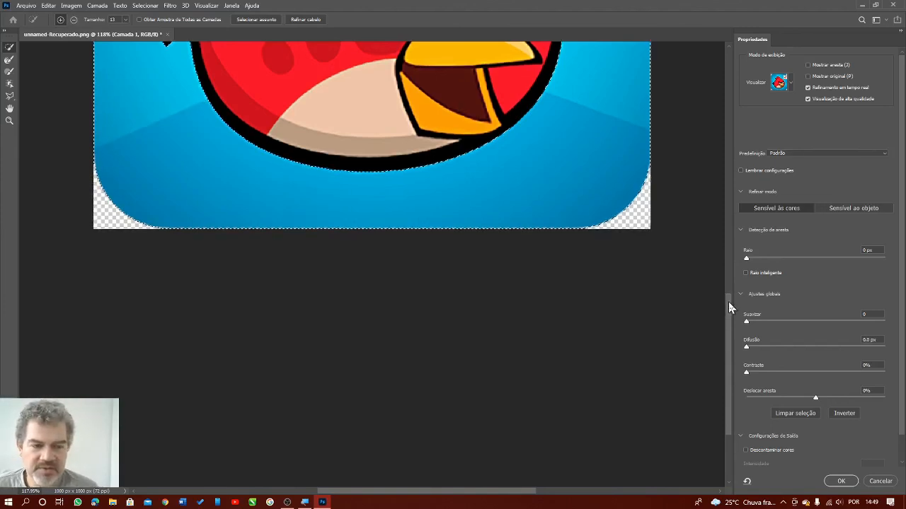
drag(729, 303, 726, 265)
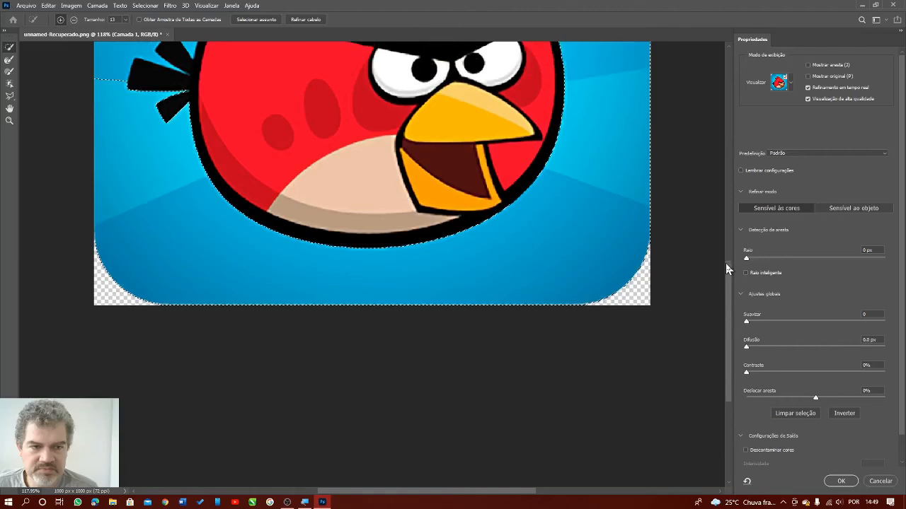
drag(727, 269, 727, 214)
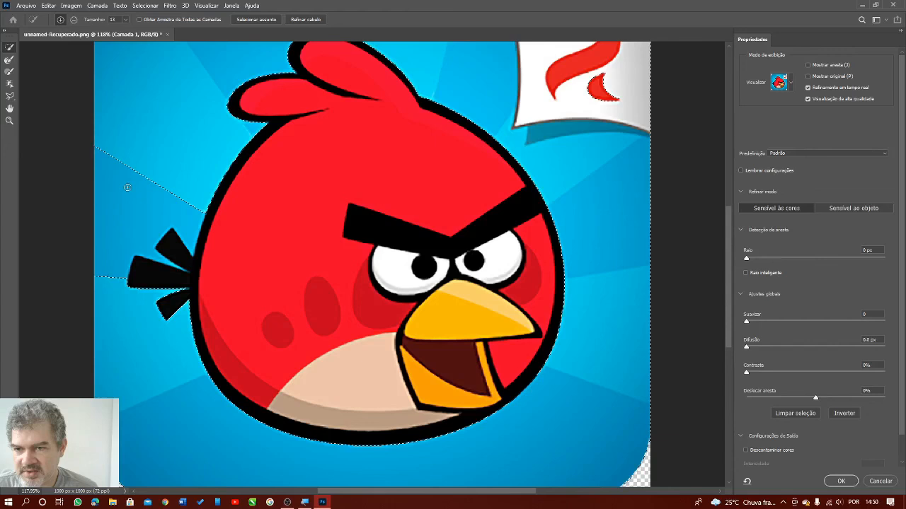
drag(128, 188, 141, 233)
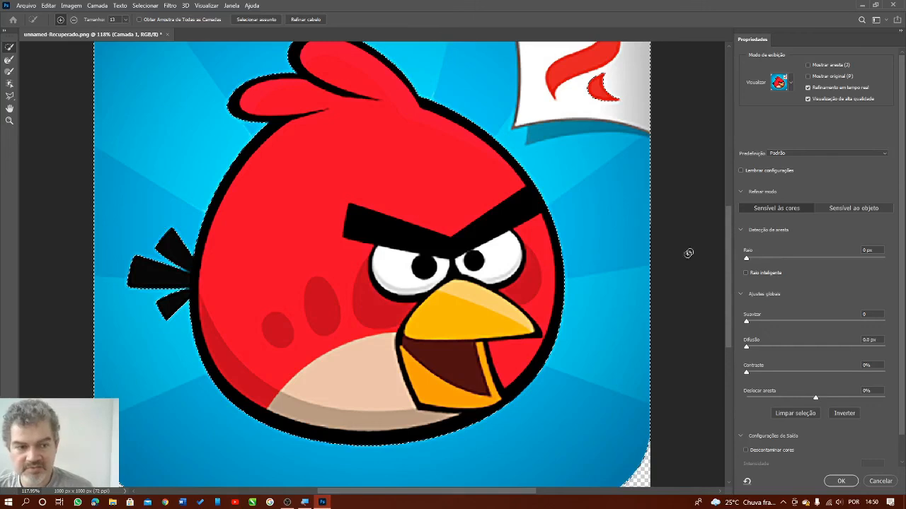
Step: Try extending the selection over the image's rounded transparent corners, and reset the workspace to discard the whole selection
drag(728, 235, 730, 162)
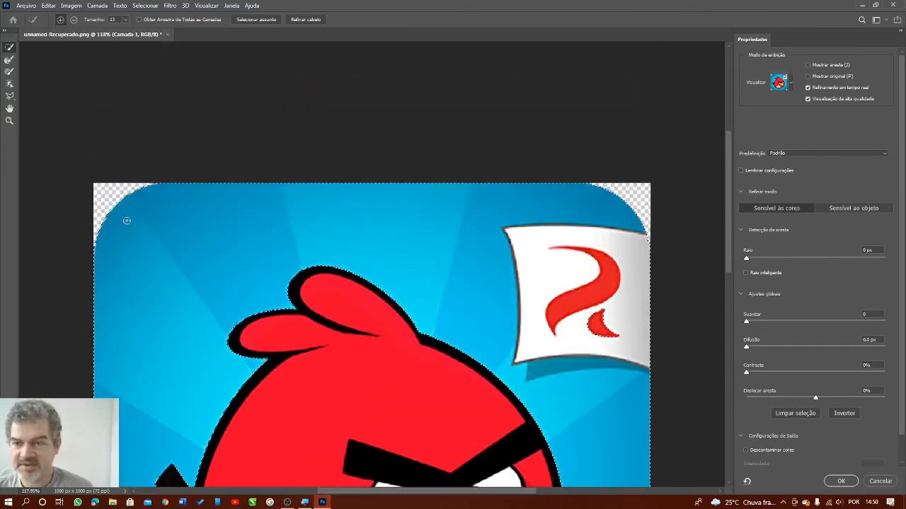
mouse_move(113, 208)
mouse_down()
mouse_move(140, 185)
mouse_move(185, 188)
mouse_up()
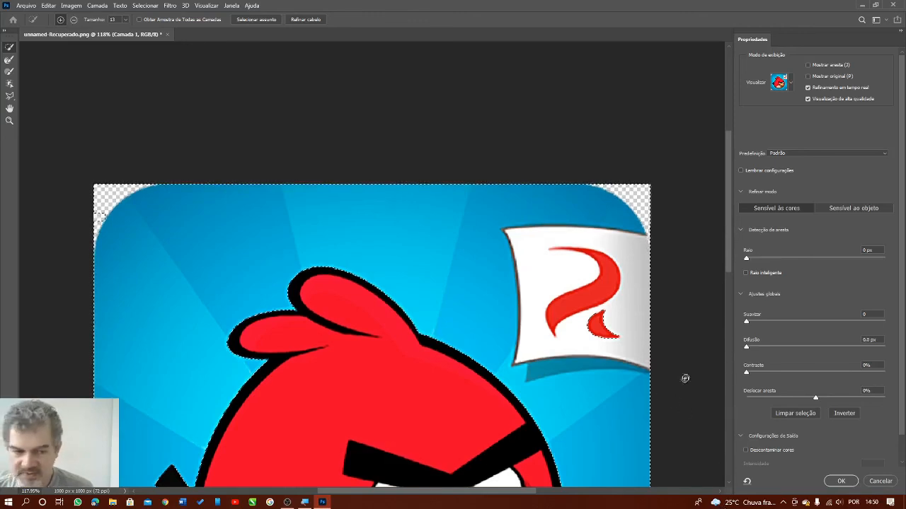
drag(732, 276, 726, 396)
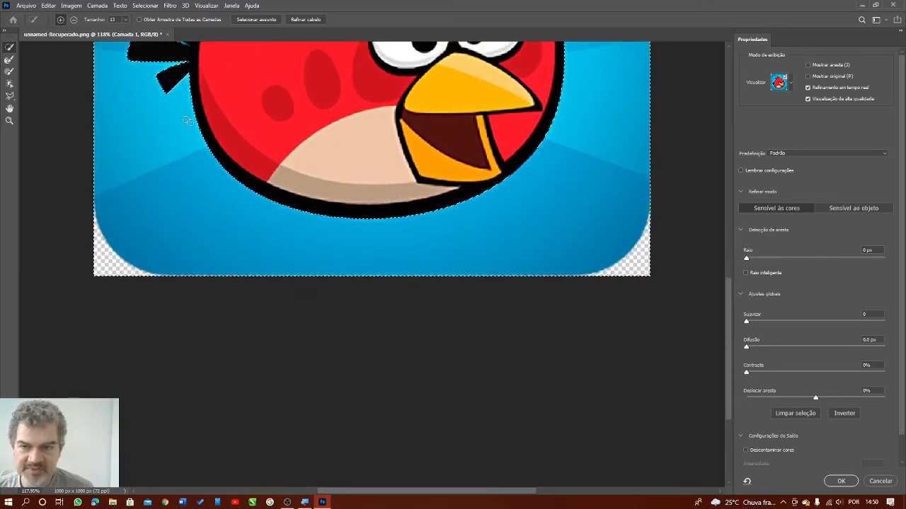
drag(730, 298, 733, 225)
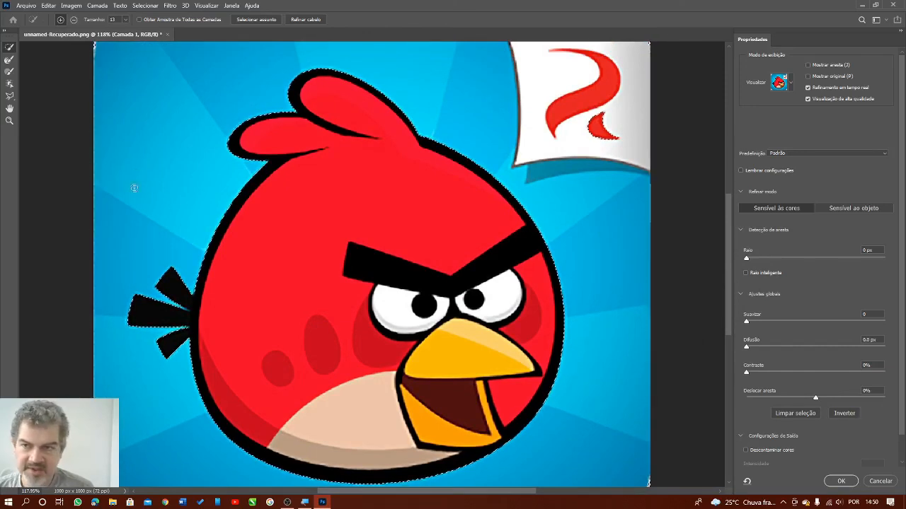
scroll(294, 218, up, 3)
scroll(294, 218, up, 2)
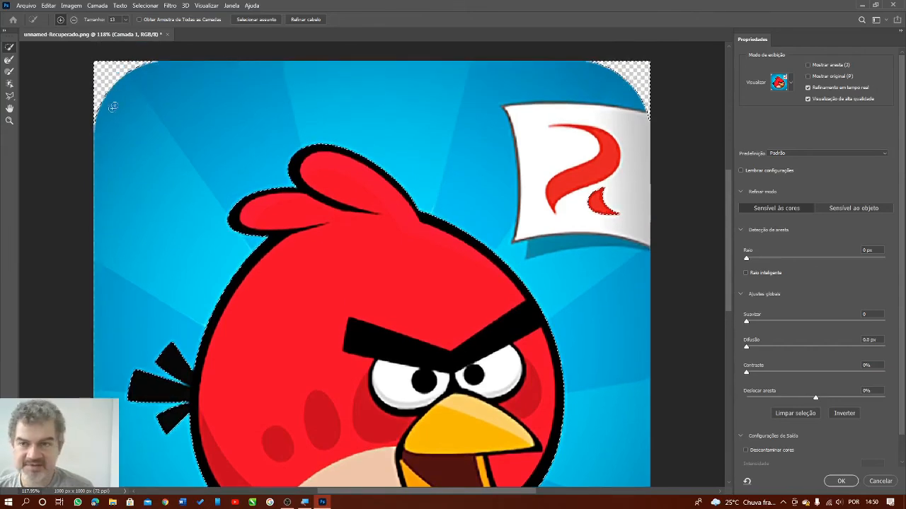
drag(102, 117, 135, 74)
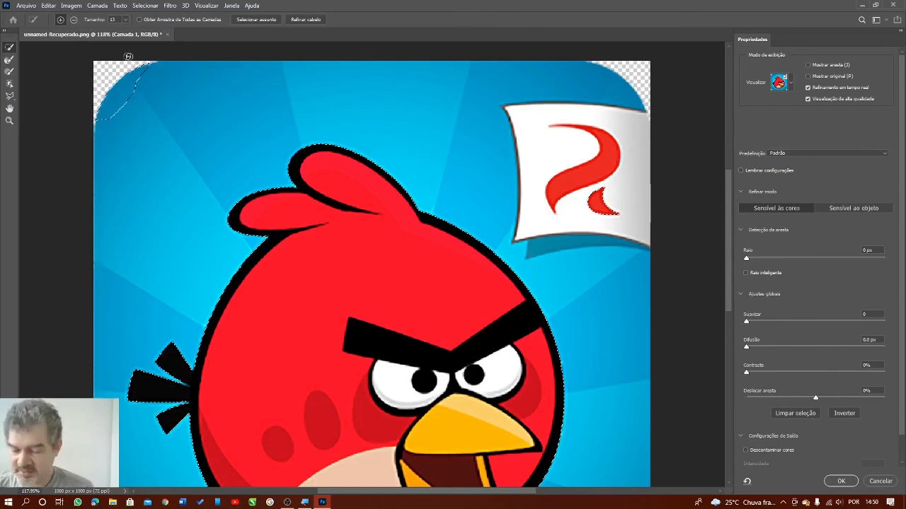
click(747, 481)
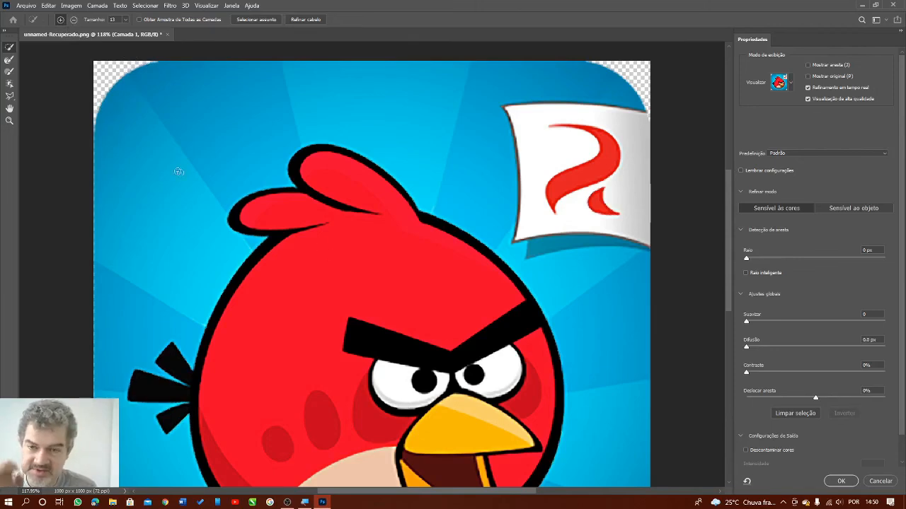
Step: Reselect the entire background around the bird with Quick Selection, including the flag and the lower part of the image
mouse_move(180, 161)
mouse_down()
mouse_move(309, 110)
mouse_move(440, 107)
mouse_move(528, 134)
mouse_move(583, 187)
mouse_move(623, 272)
mouse_move(632, 367)
mouse_move(593, 501)
mouse_up()
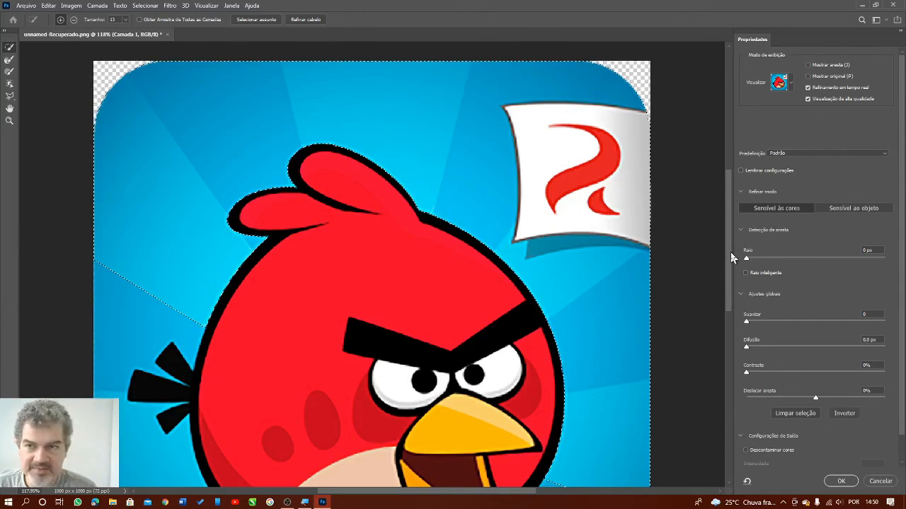
drag(726, 279, 721, 373)
mouse_move(598, 129)
mouse_down()
mouse_move(347, 210)
mouse_move(155, 176)
mouse_move(115, 80)
mouse_move(131, 60)
mouse_up()
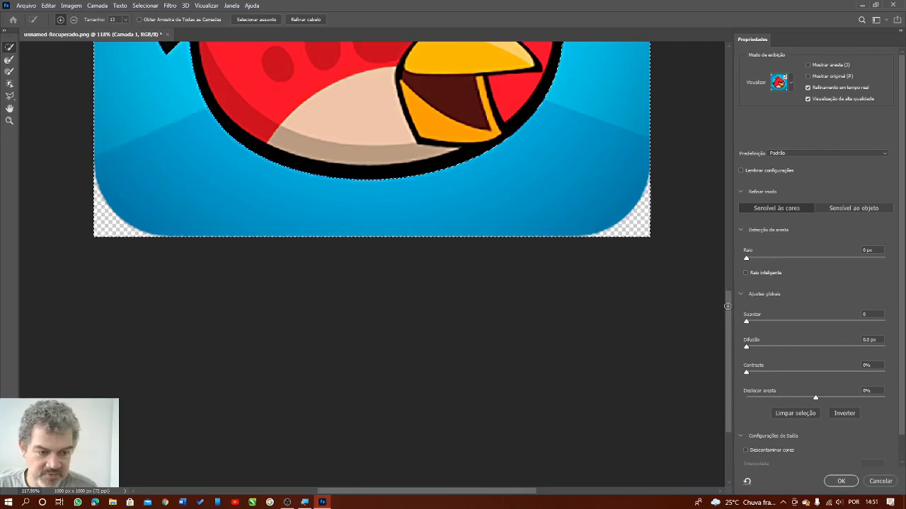
drag(727, 306, 726, 189)
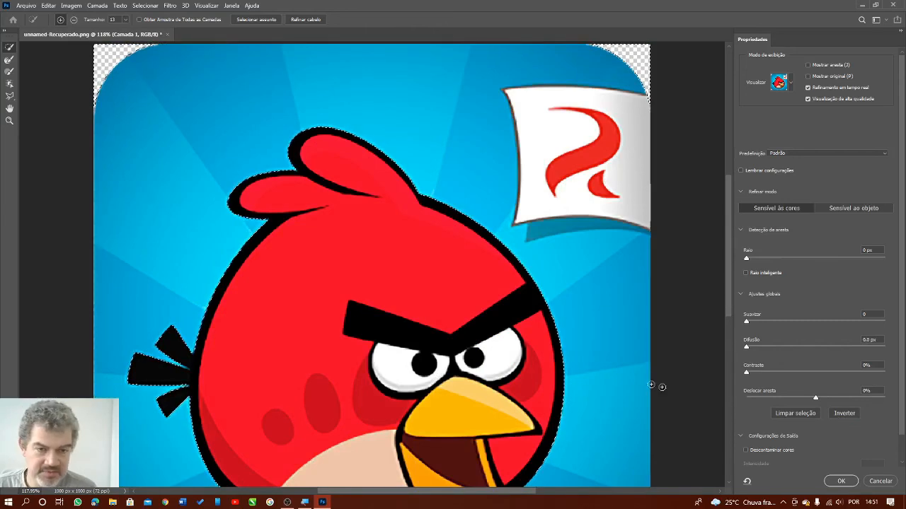
scroll(601, 180, down, 3)
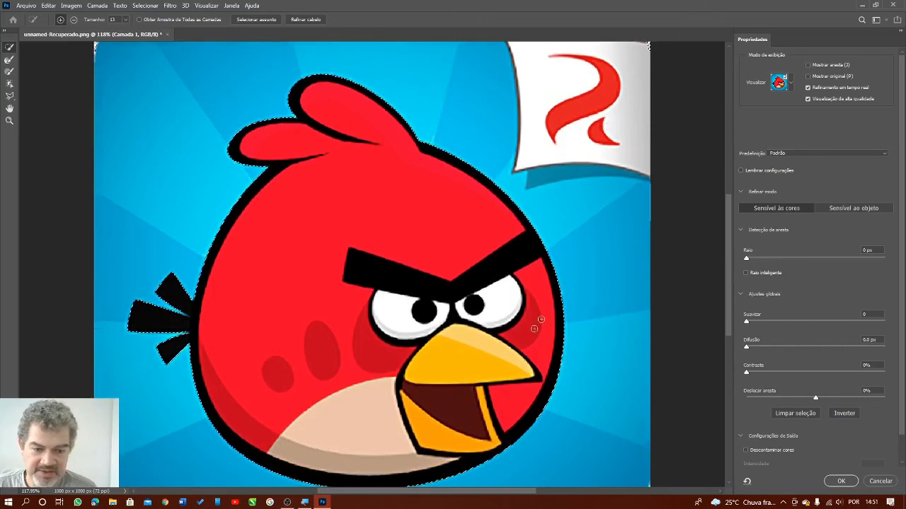
scroll(633, 383, down, 2)
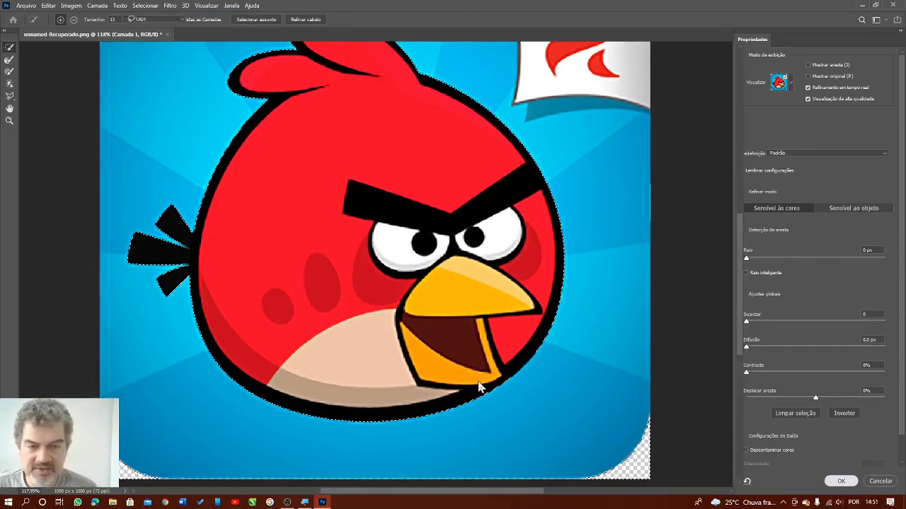
Step: Output the cut-out bird to a new layer, and revert the image to its original opening state through the history
key(Return)
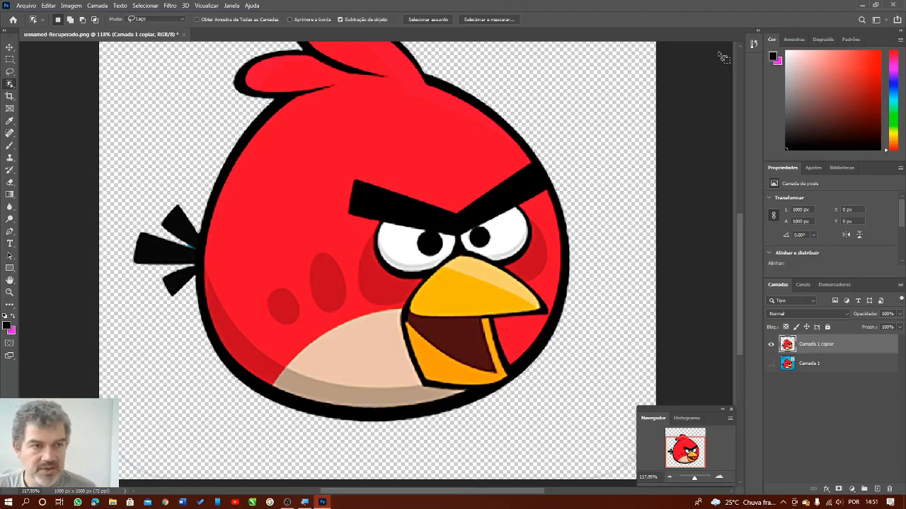
click(754, 45)
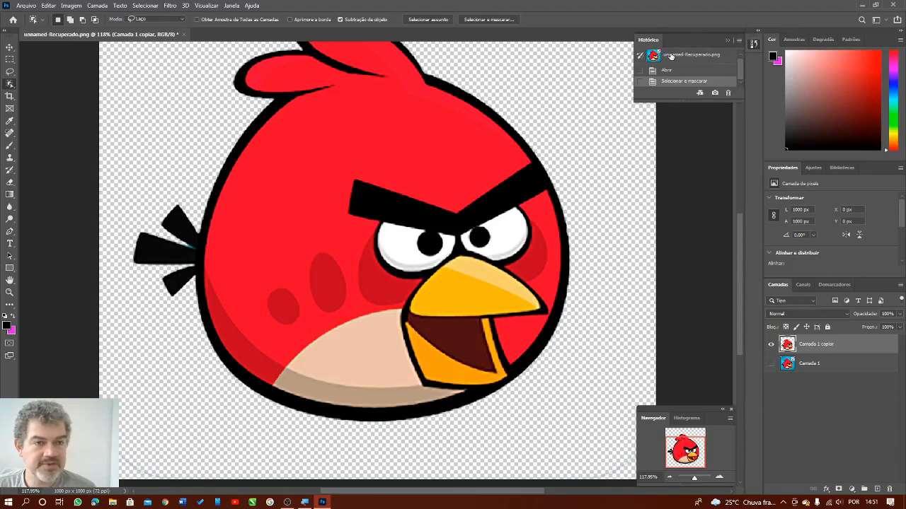
click(671, 56)
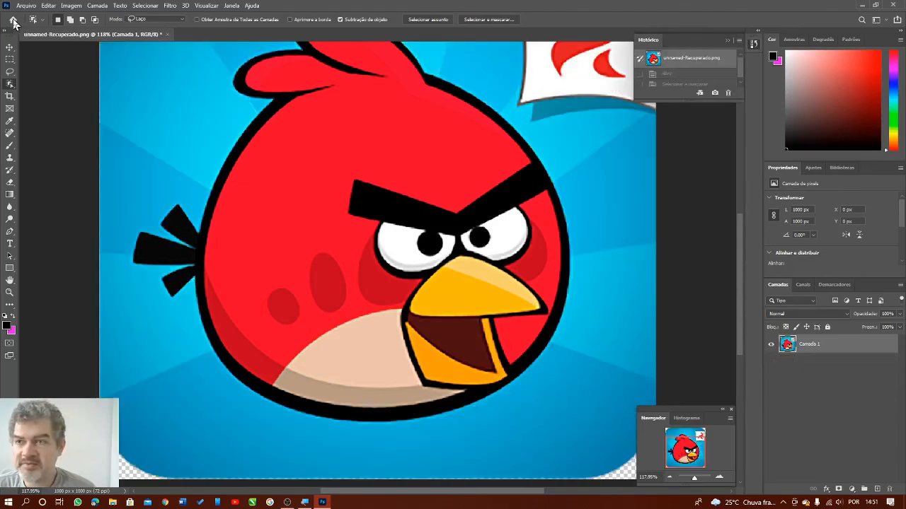
Step: Open Caça-TIE.png without colour management, beside the bird image, and make it the active document
click(13, 21)
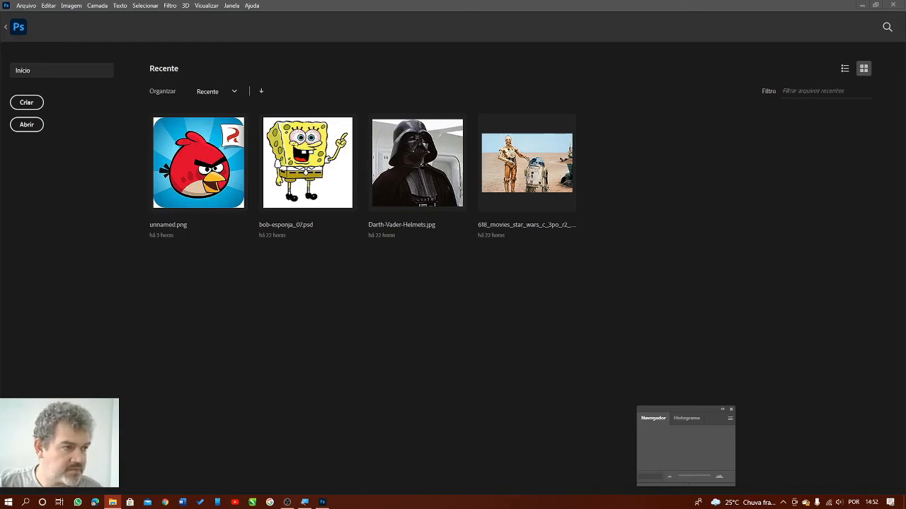
drag(503, 236, 377, 298)
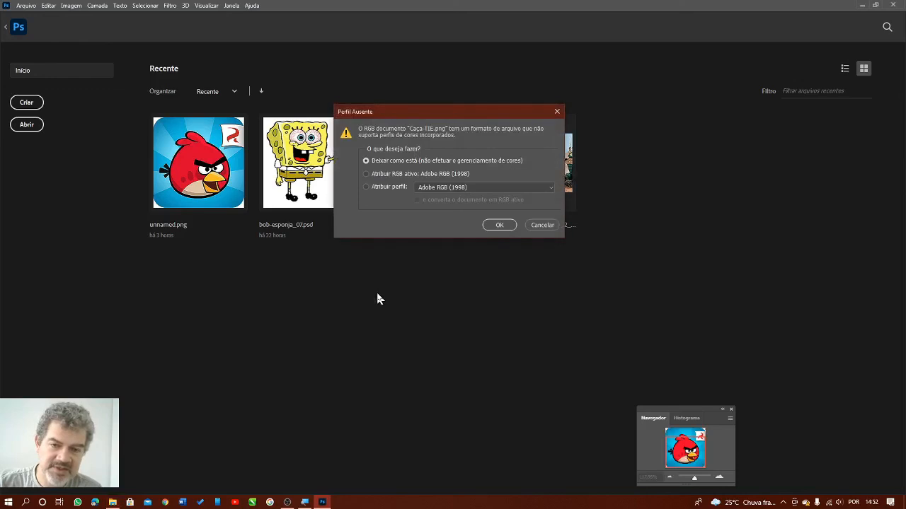
click(500, 225)
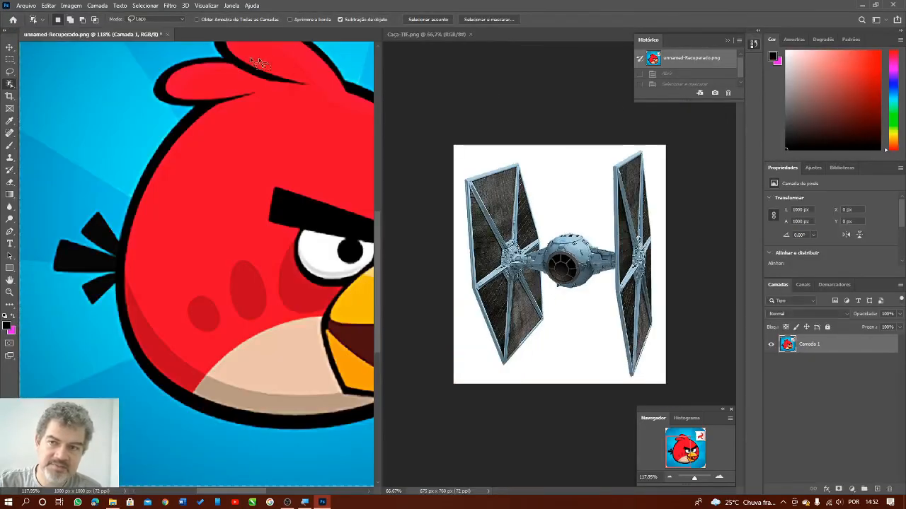
click(678, 274)
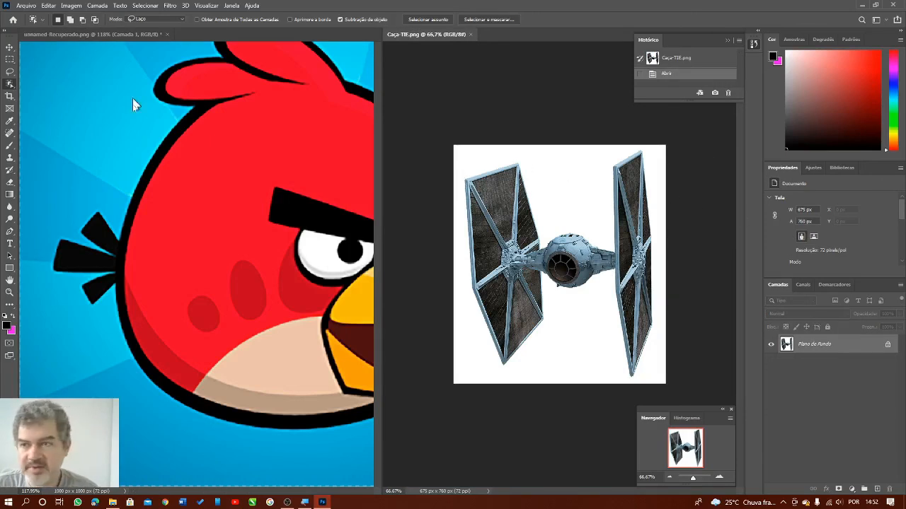
Step: In Select and Mask, select the white background all around the TIE fighter with Quick Selection
click(489, 21)
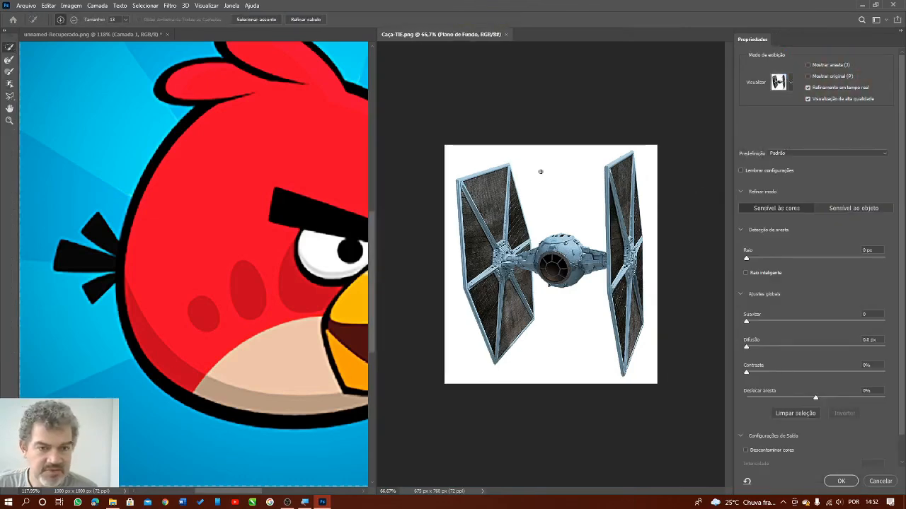
drag(540, 171, 481, 155)
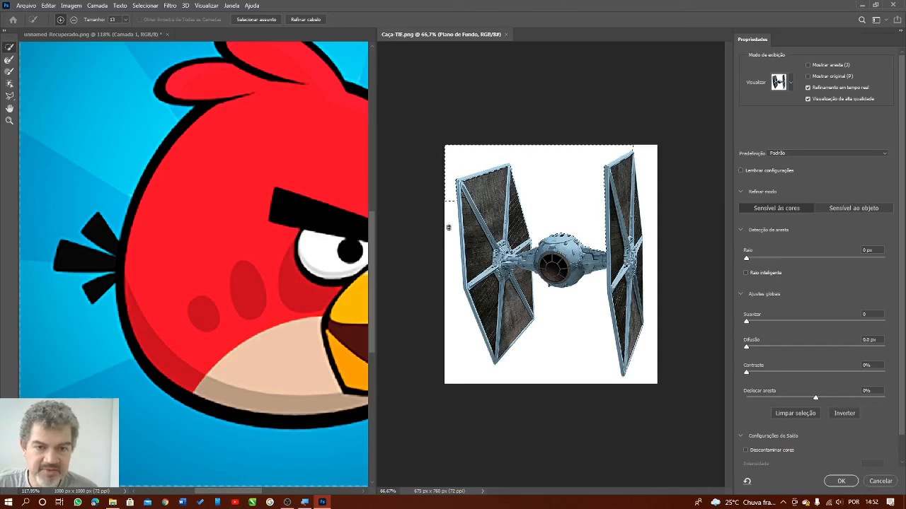
drag(454, 292, 465, 361)
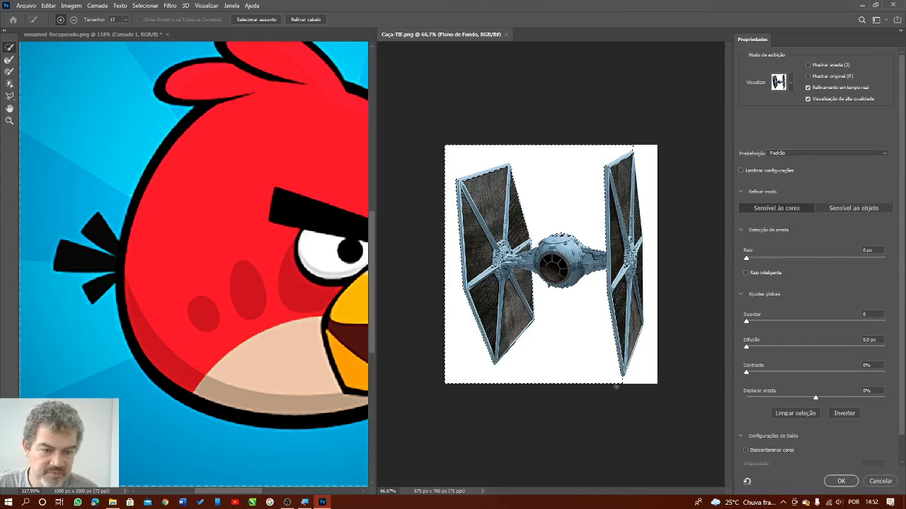
mouse_move(621, 381)
mouse_down()
mouse_move(648, 356)
mouse_move(664, 283)
mouse_up()
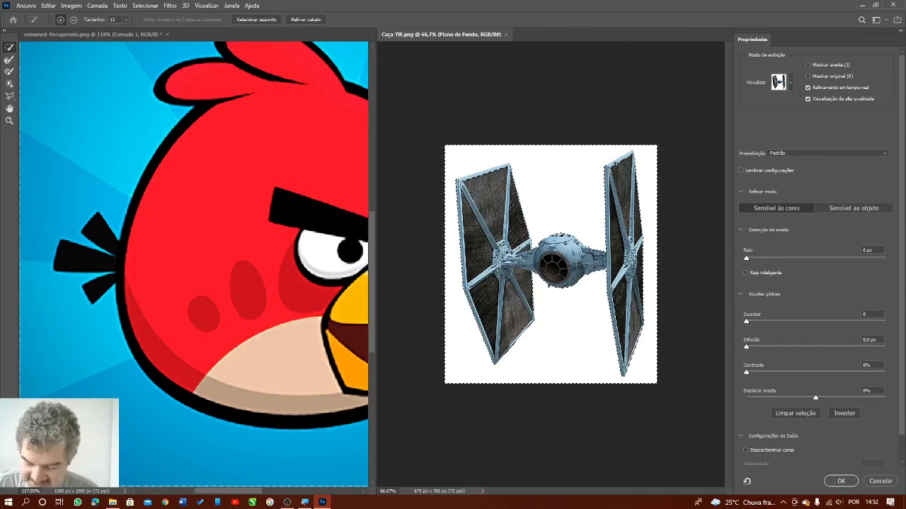
Step: Reduce the Quick Selection brush size to 6 and set it to subtract from the selection
scroll(615, 164, up, 3)
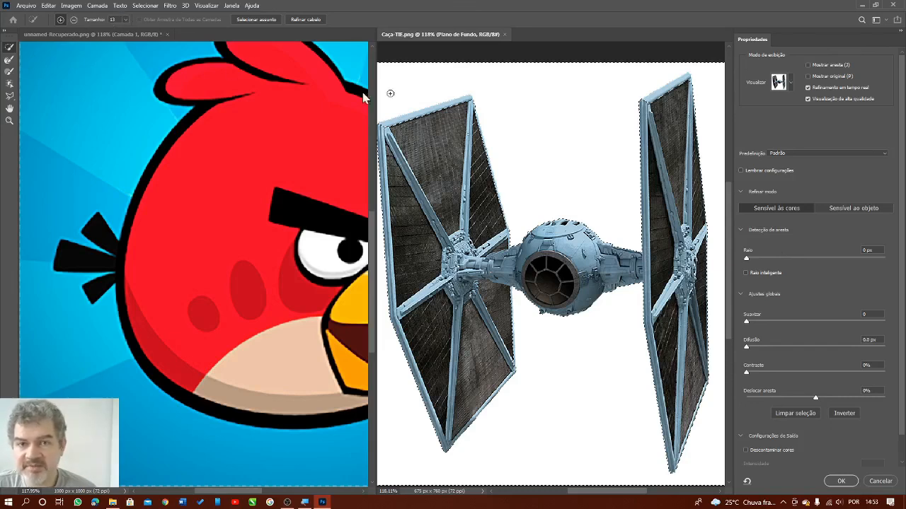
click(126, 21)
drag(126, 30, 123, 32)
click(74, 21)
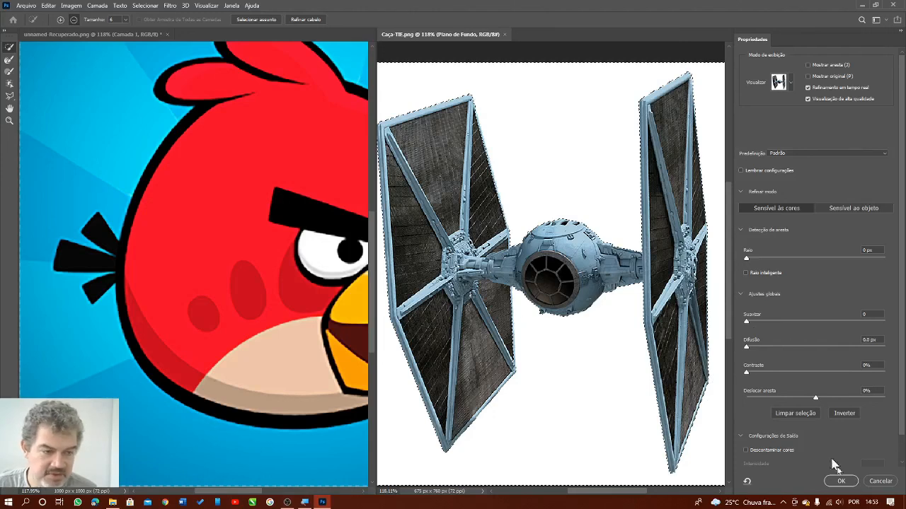
Step: Output the TIE fighter cut-out to a new layer, and undo that Select and Mask result
click(842, 480)
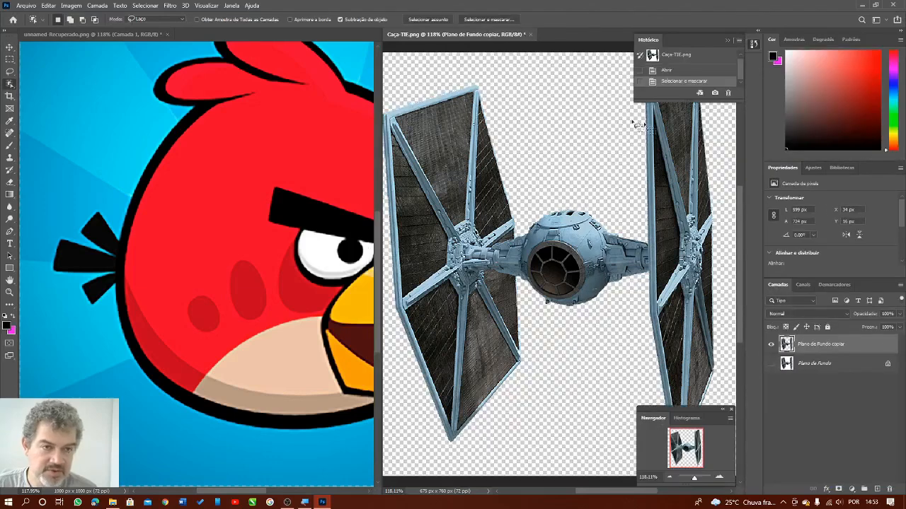
key(ctrl+z)
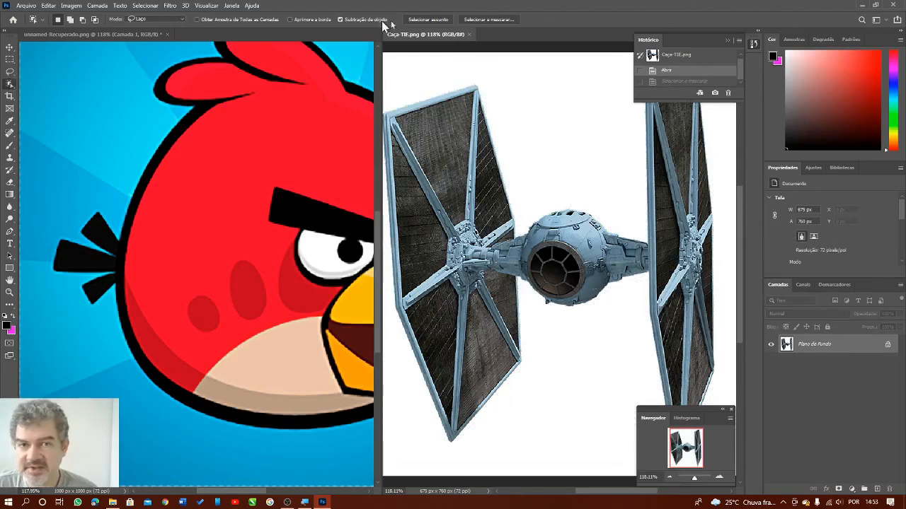
Step: Reopen Select and Mask and select the whole TIE fighter with a rectangular Object Selection around it
click(488, 22)
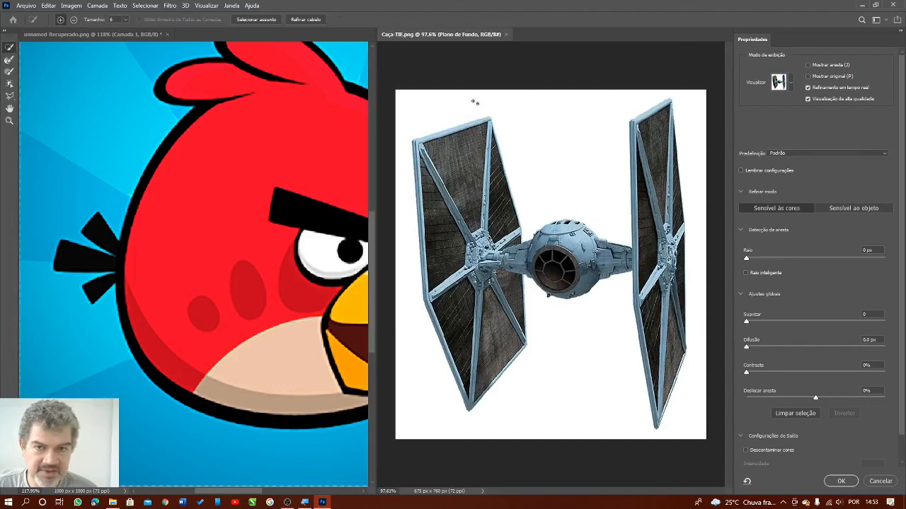
click(9, 84)
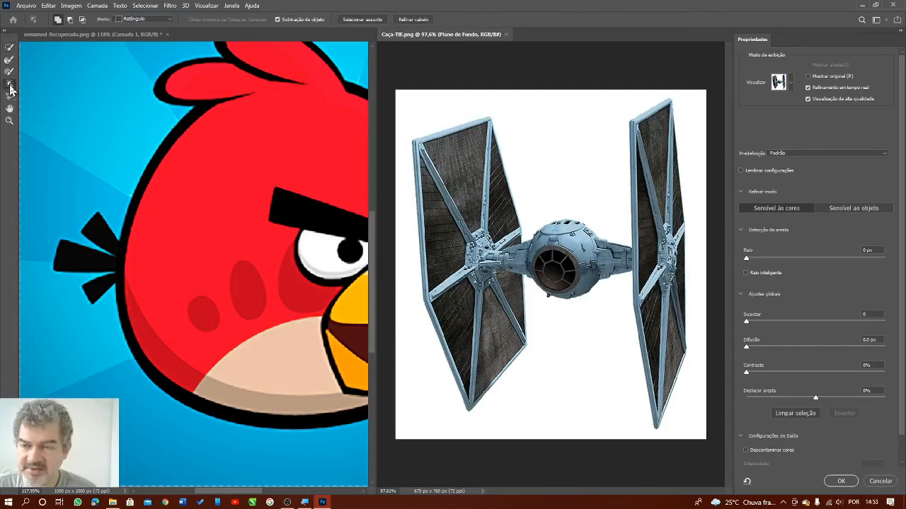
drag(403, 95, 690, 431)
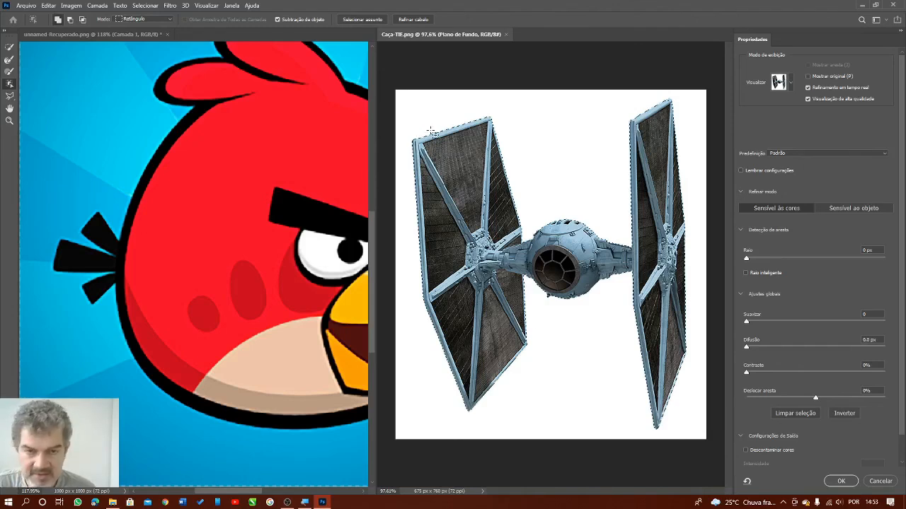
Step: Inspect the selection edges along the TIE fighter's wings and the right wing's lower tip, and accept the Select and Mask result
scroll(432, 133, up, 8)
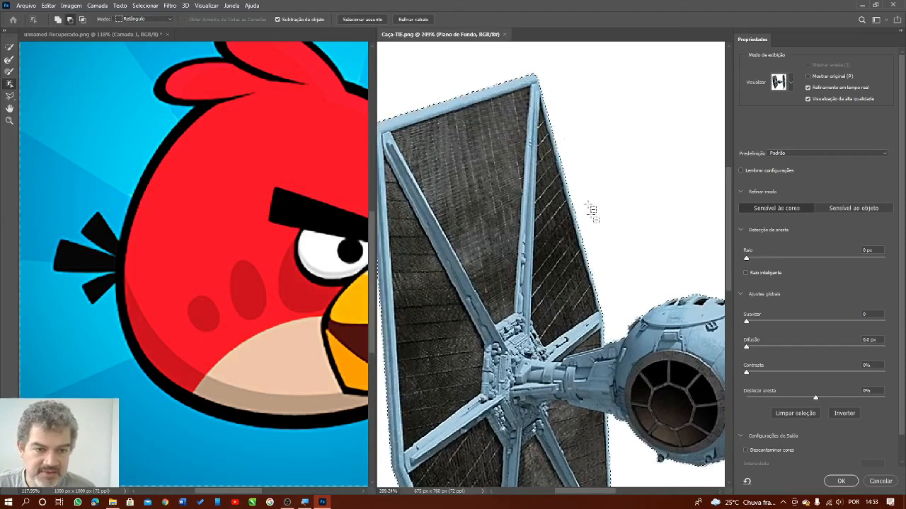
scroll(559, 340, down, 4)
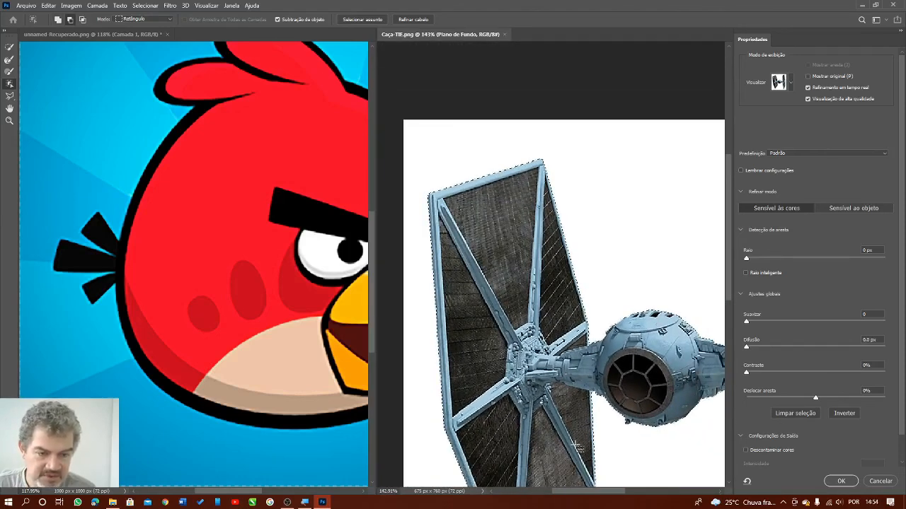
drag(614, 491, 657, 494)
drag(726, 259, 729, 334)
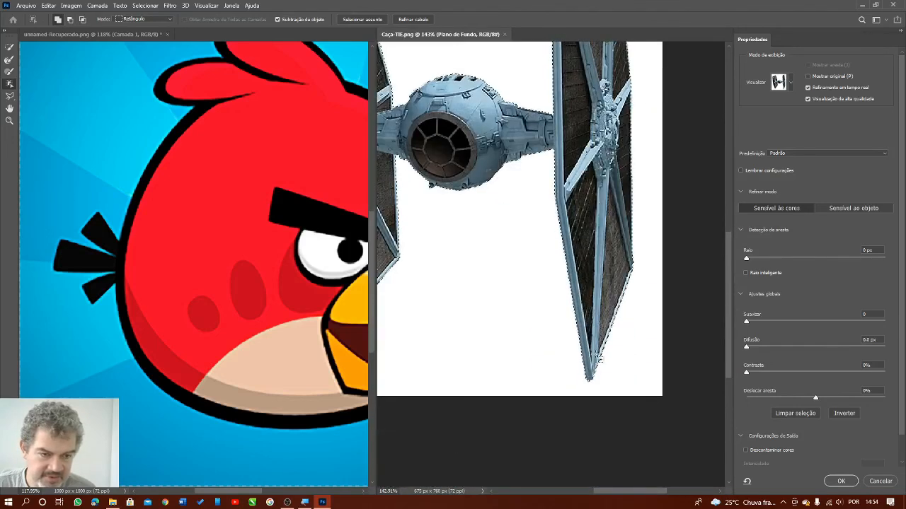
scroll(582, 378, up, 10)
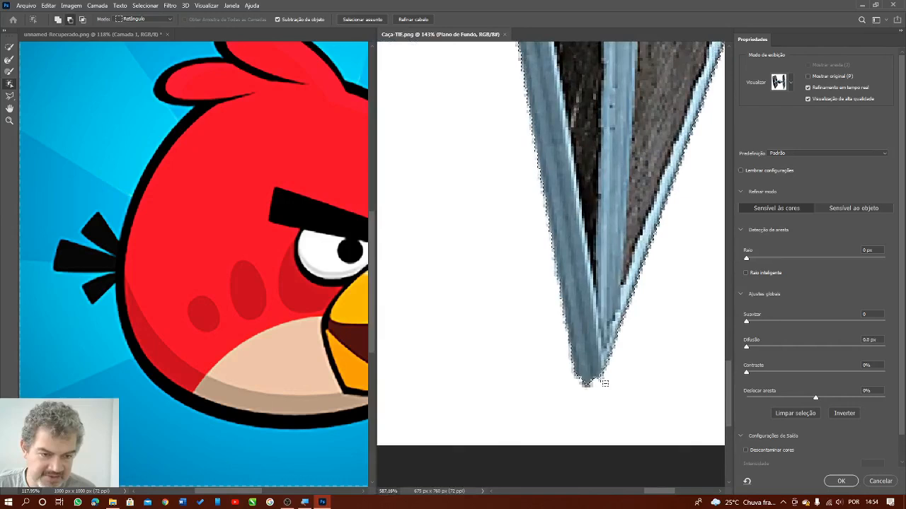
scroll(603, 383, down, 10)
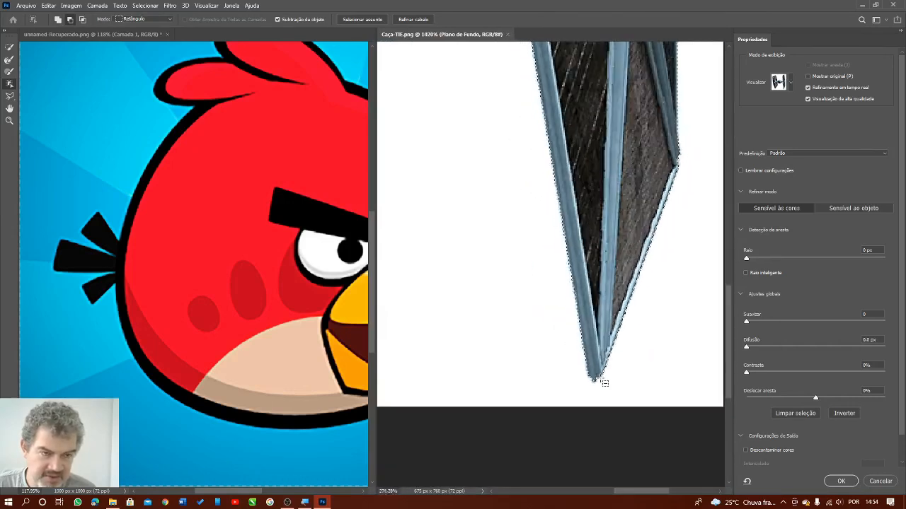
scroll(600, 379, down, 1)
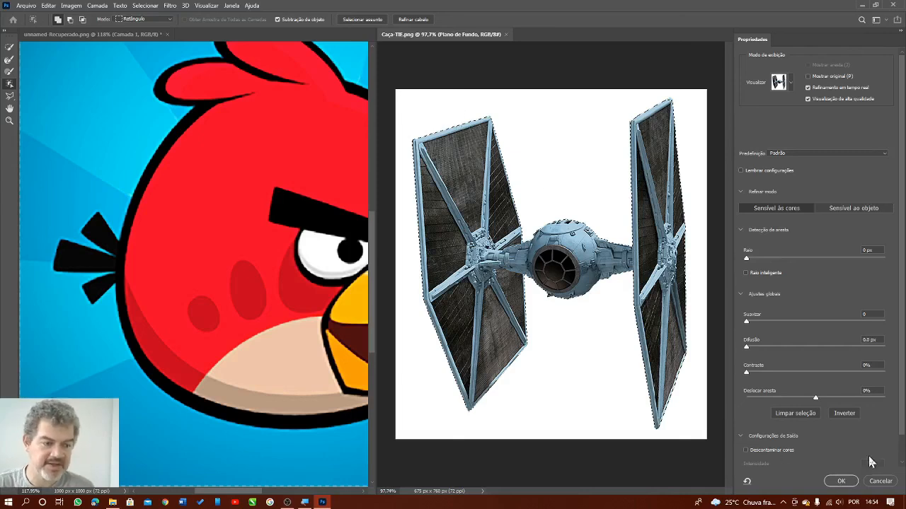
click(842, 481)
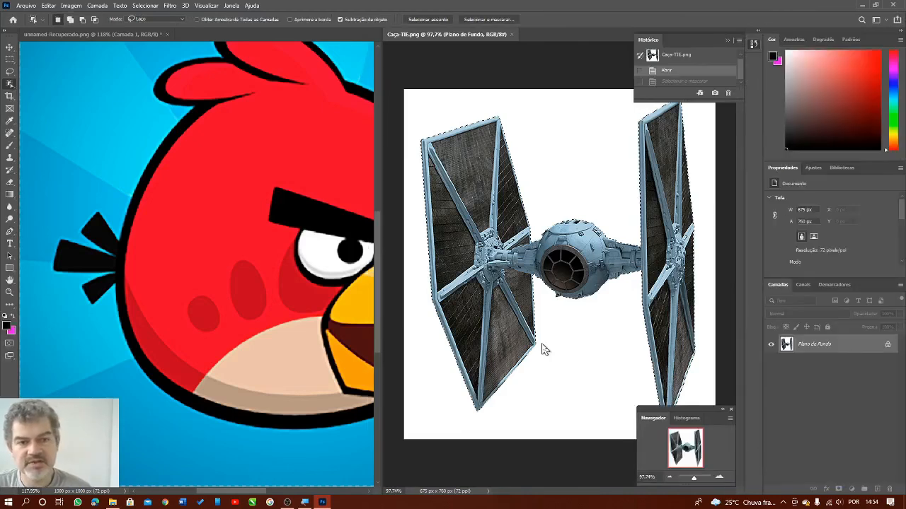